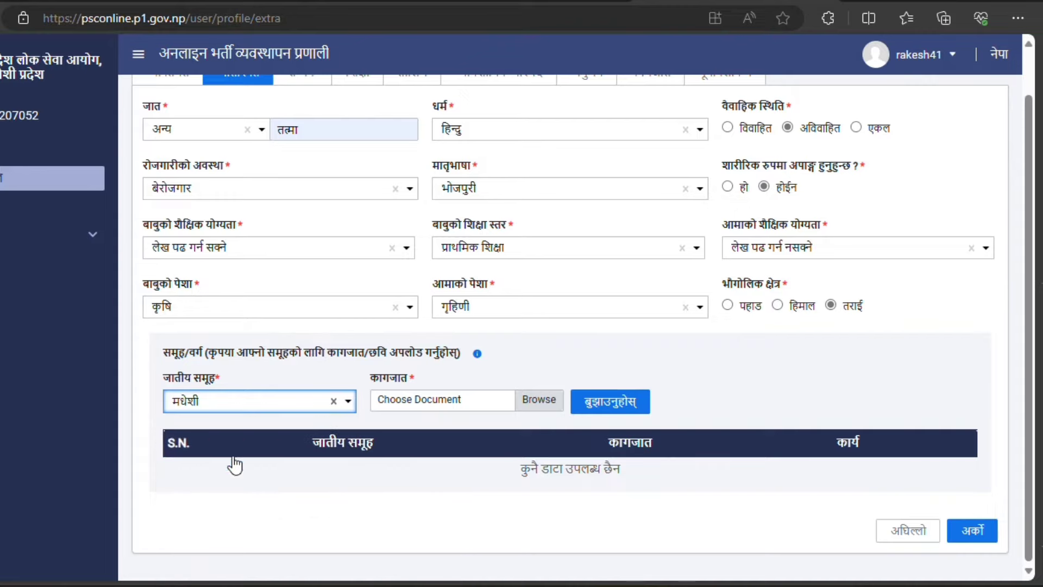
Step: Attach the madheshi PDF from the download folder's Document for loksewa on drive F: to the मधेशी caste group and submit the entry
{"action": "left_click", "coordinate": [434, 396]}
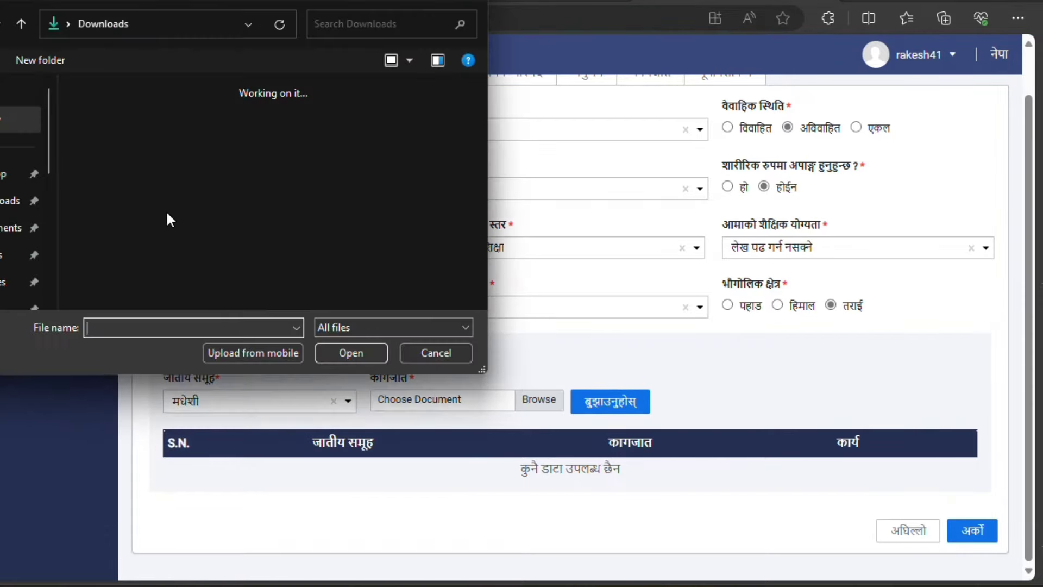
{"action": "scroll", "coordinate": [22, 196], "scroll_direction": "down", "scroll_amount": 3}
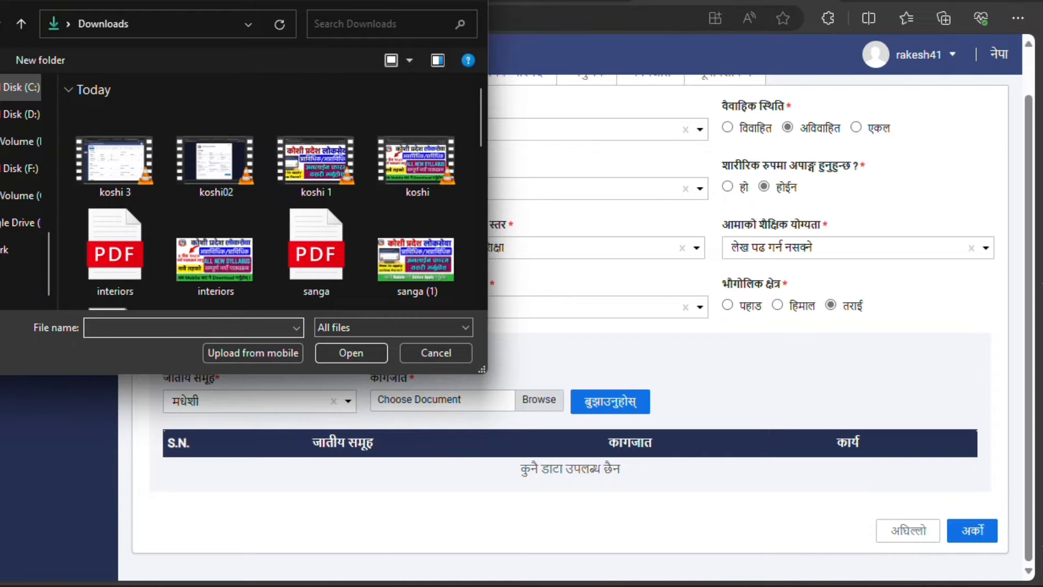
{"action": "left_click", "coordinate": [21, 169]}
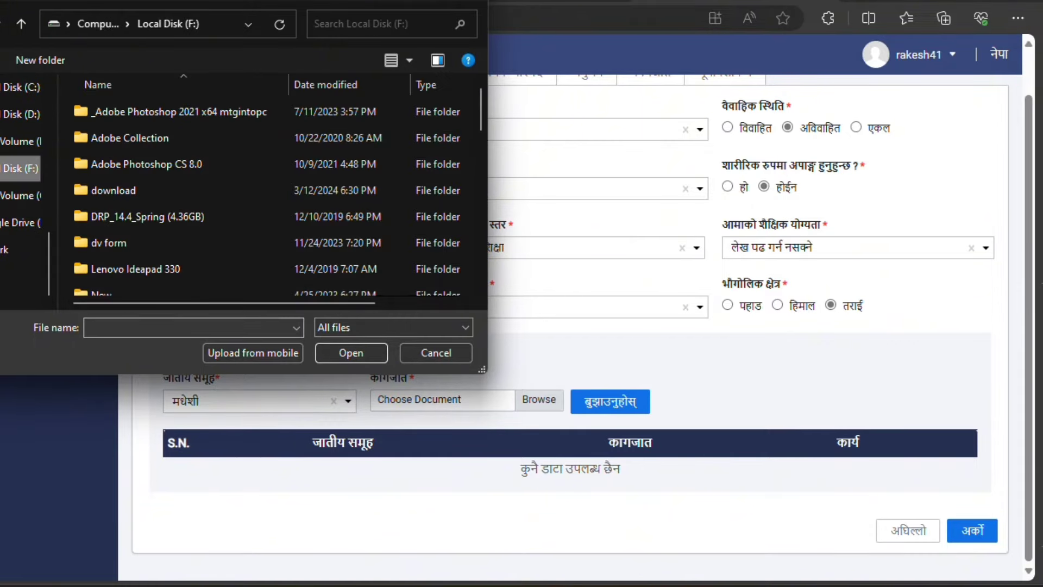
{"action": "double_click", "coordinate": [125, 185]}
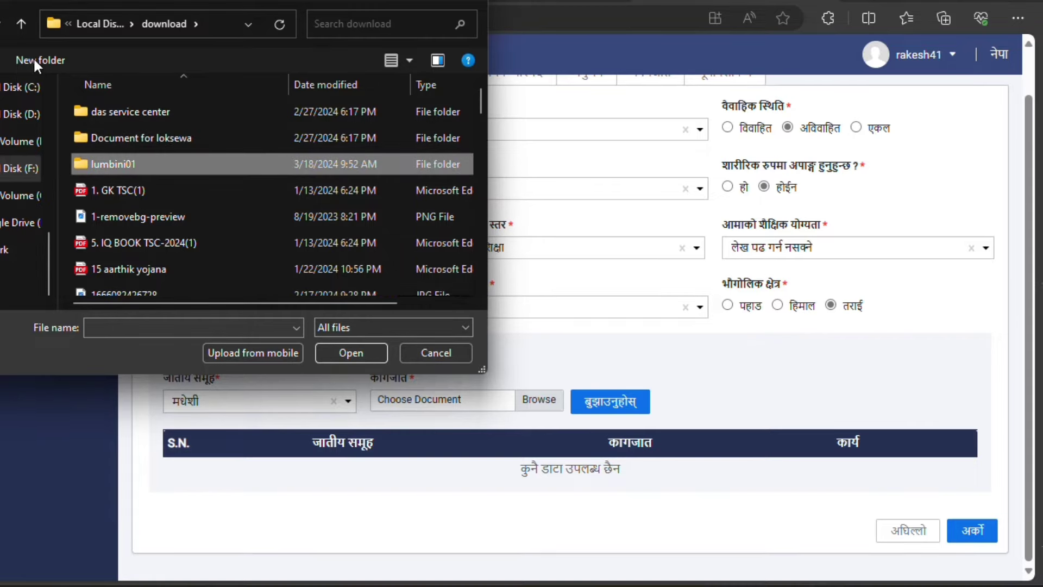
{"action": "left_click", "coordinate": [22, 23]}
{"action": "double_click", "coordinate": [177, 142]}
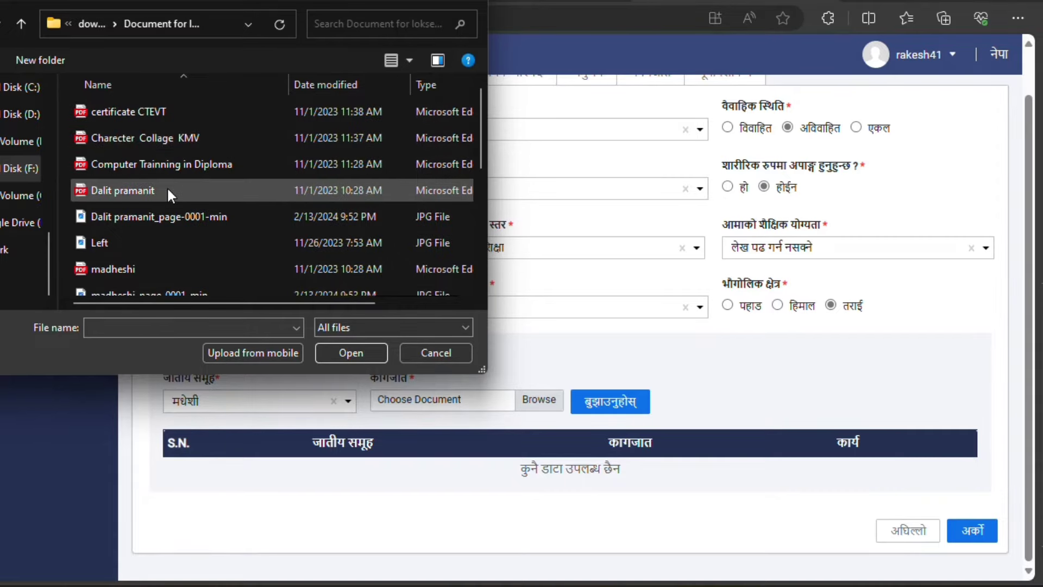
{"action": "scroll", "coordinate": [168, 191], "scroll_direction": "down", "scroll_amount": 1}
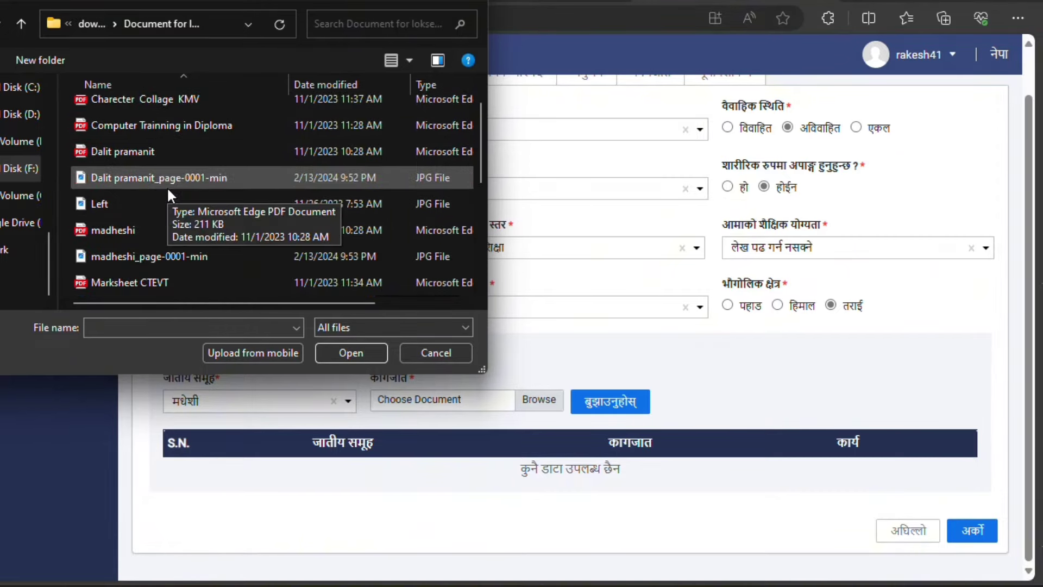
{"action": "left_click", "coordinate": [150, 230]}
{"action": "left_click", "coordinate": [373, 351]}
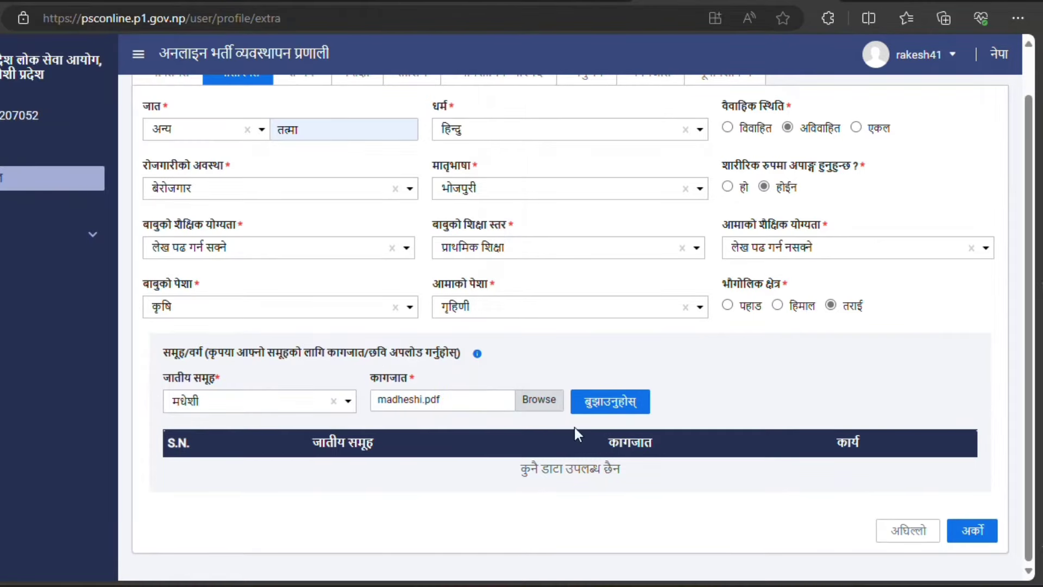
{"action": "left_click", "coordinate": [632, 407]}
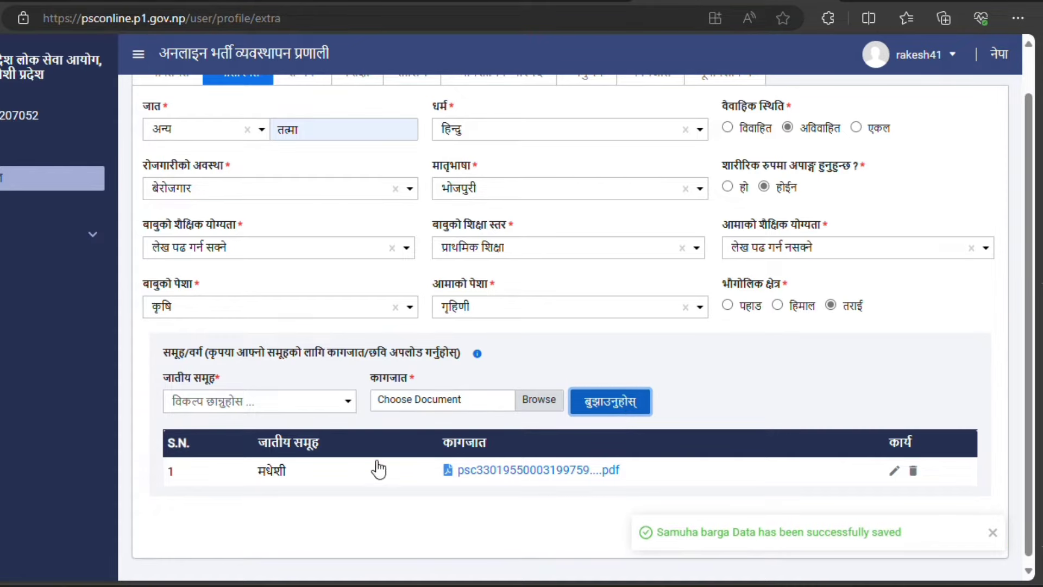
Step: Add a दलित caste group entry with the Dalit pramanit PDF as its document, and proceed to the contact section
{"action": "left_click", "coordinate": [294, 402]}
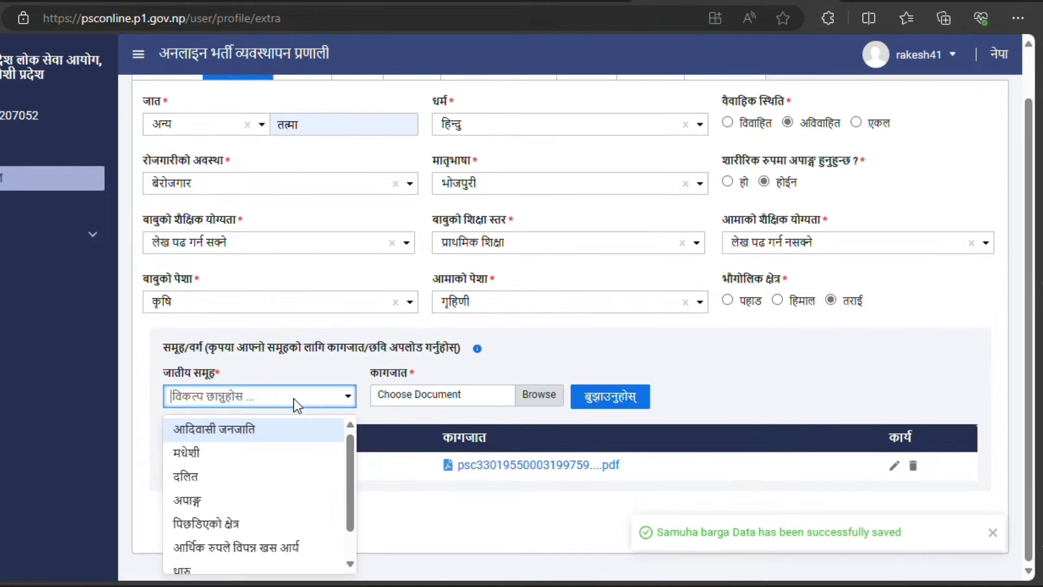
{"action": "left_click", "coordinate": [213, 480]}
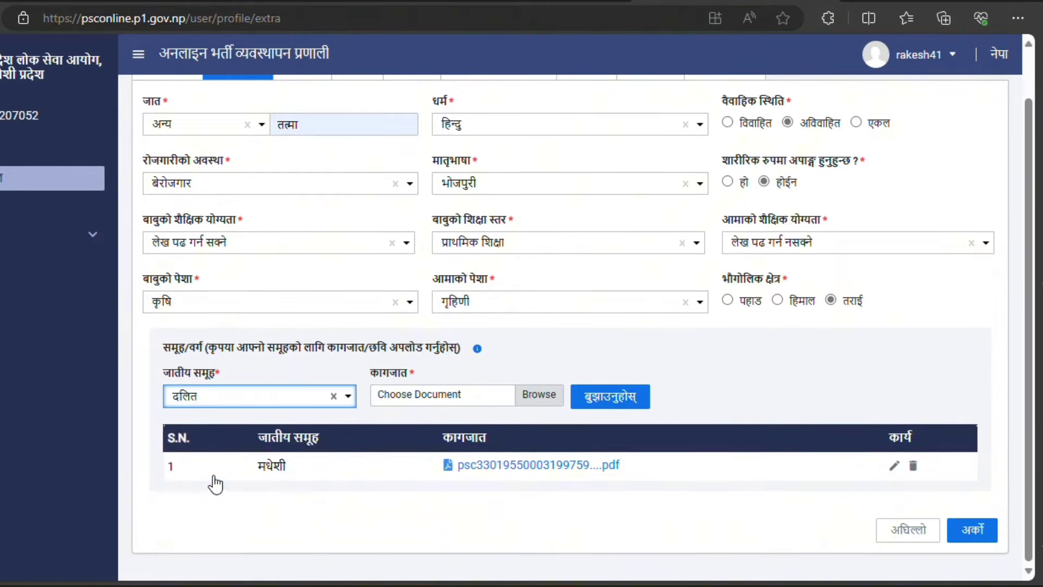
{"action": "left_click", "coordinate": [487, 393]}
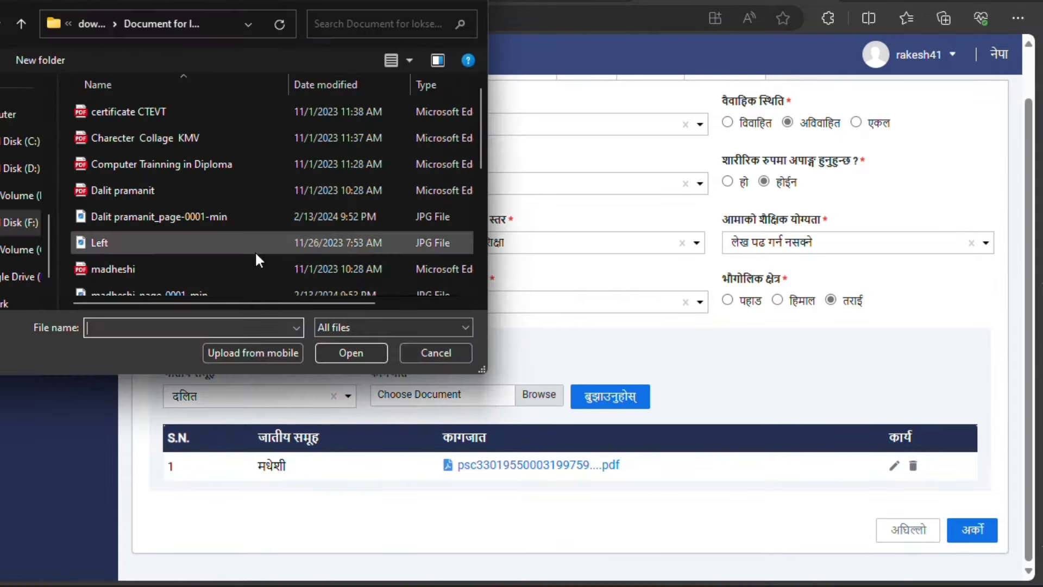
{"action": "left_click", "coordinate": [163, 190]}
{"action": "left_click", "coordinate": [370, 354]}
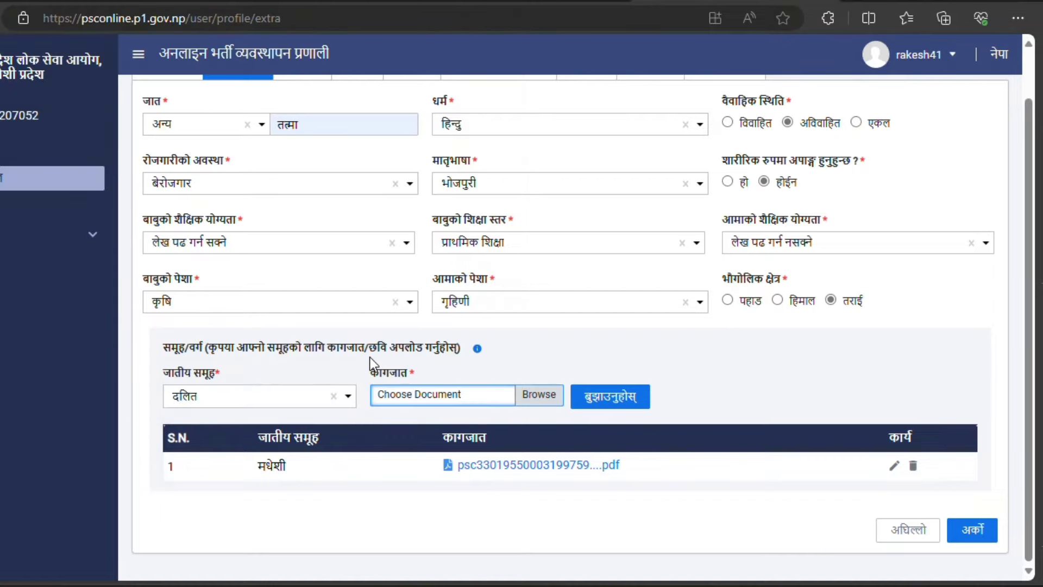
{"action": "left_click", "coordinate": [643, 402]}
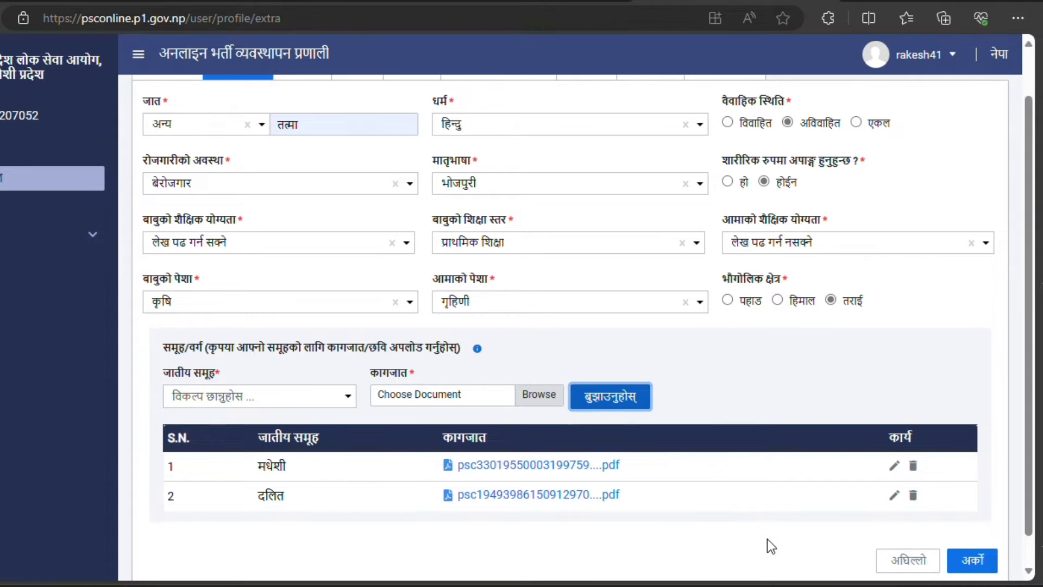
{"action": "left_click", "coordinate": [973, 559]}
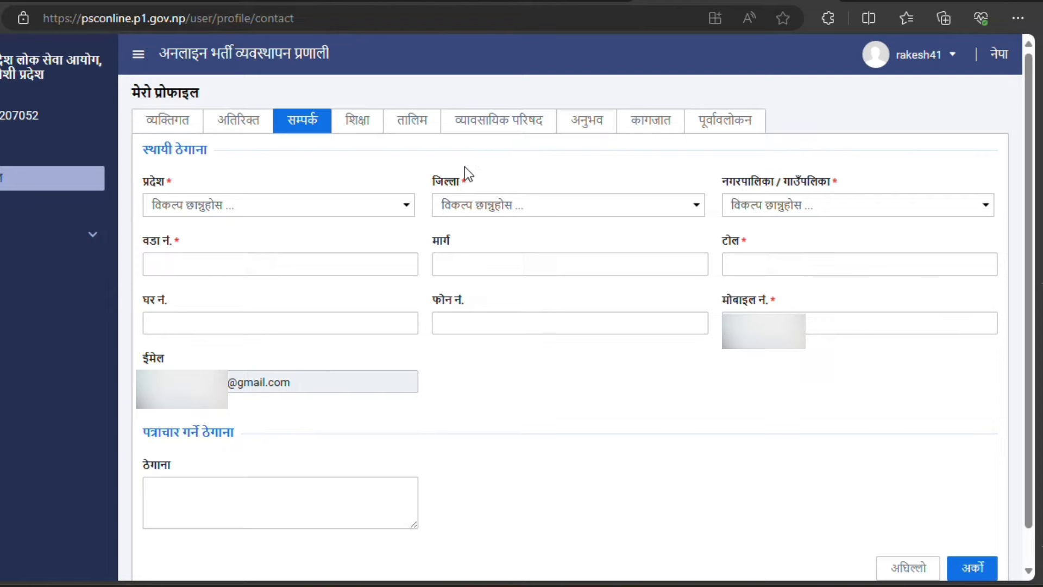
Step: Select the province, district and municipality of the applicant's permanent address
{"action": "left_click", "coordinate": [363, 200]}
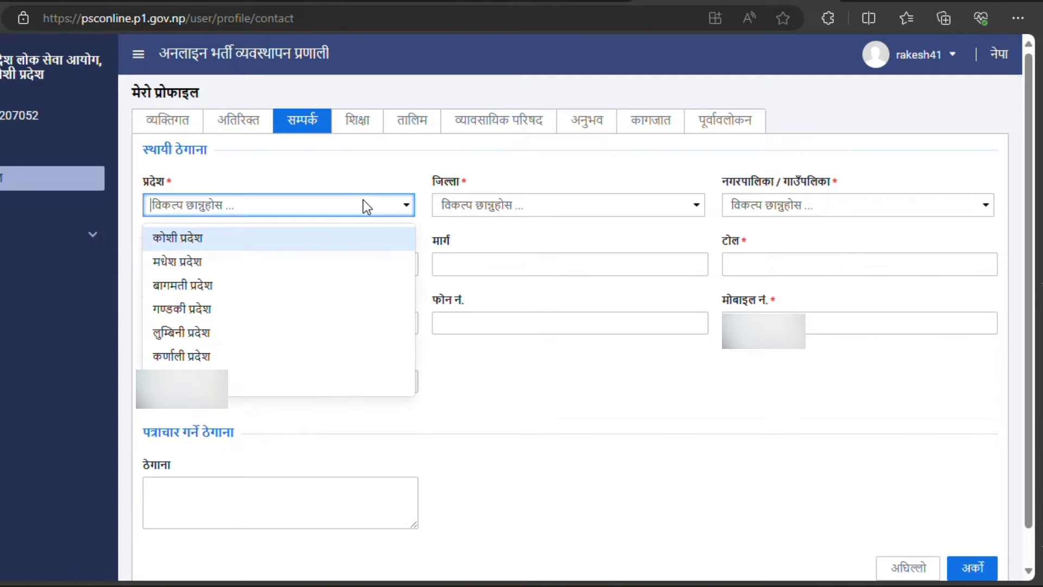
{"action": "left_click", "coordinate": [312, 263]}
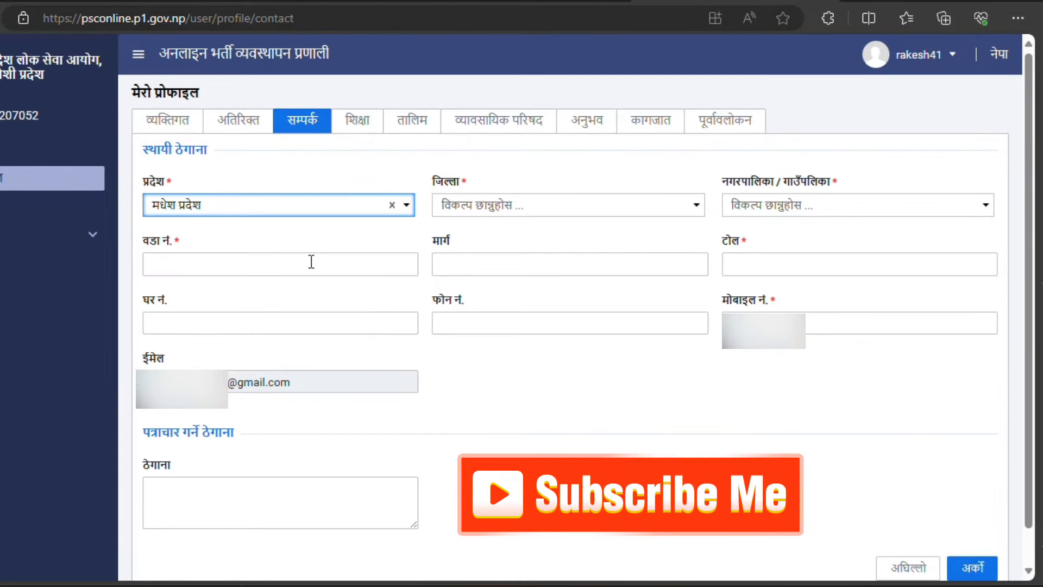
{"action": "left_click", "coordinate": [501, 206]}
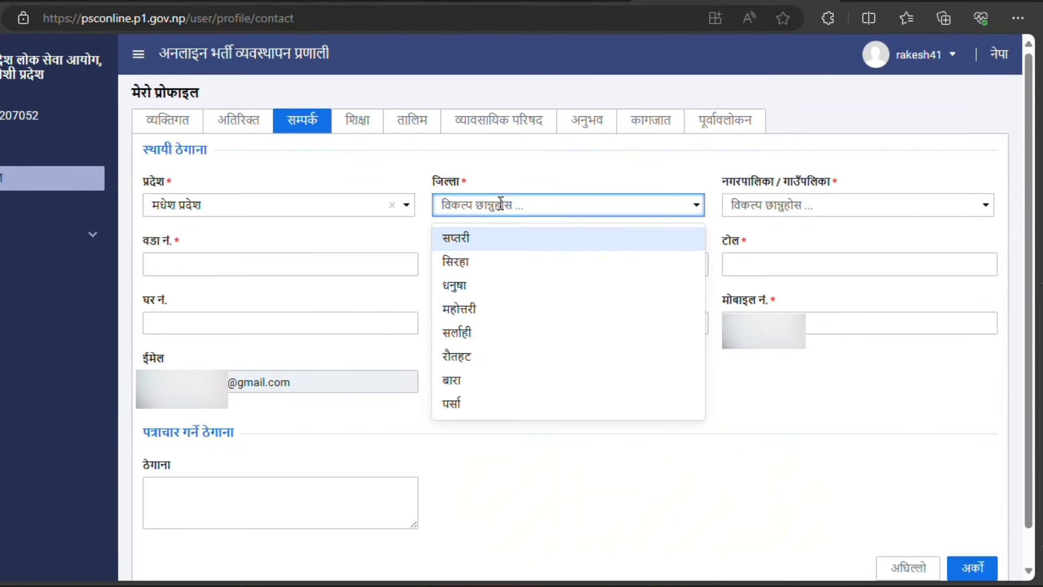
{"action": "left_click", "coordinate": [480, 386]}
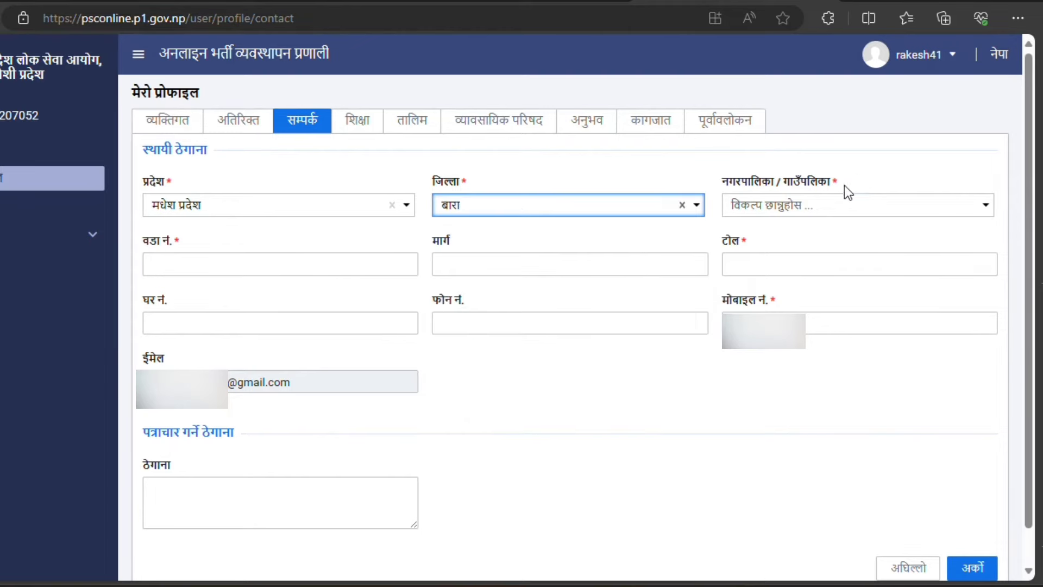
{"action": "left_click", "coordinate": [827, 205]}
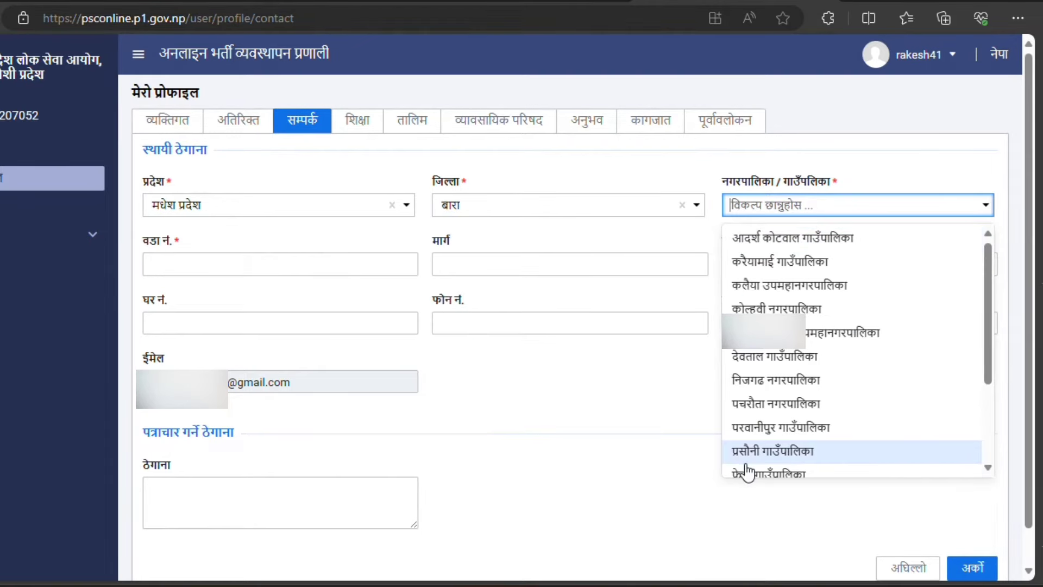
{"action": "scroll", "coordinate": [748, 468], "scroll_direction": "down", "scroll_amount": 3}
{"action": "scroll", "coordinate": [747, 470], "scroll_direction": "down", "scroll_amount": 1}
{"action": "scroll", "coordinate": [747, 468], "scroll_direction": "up", "scroll_amount": 3}
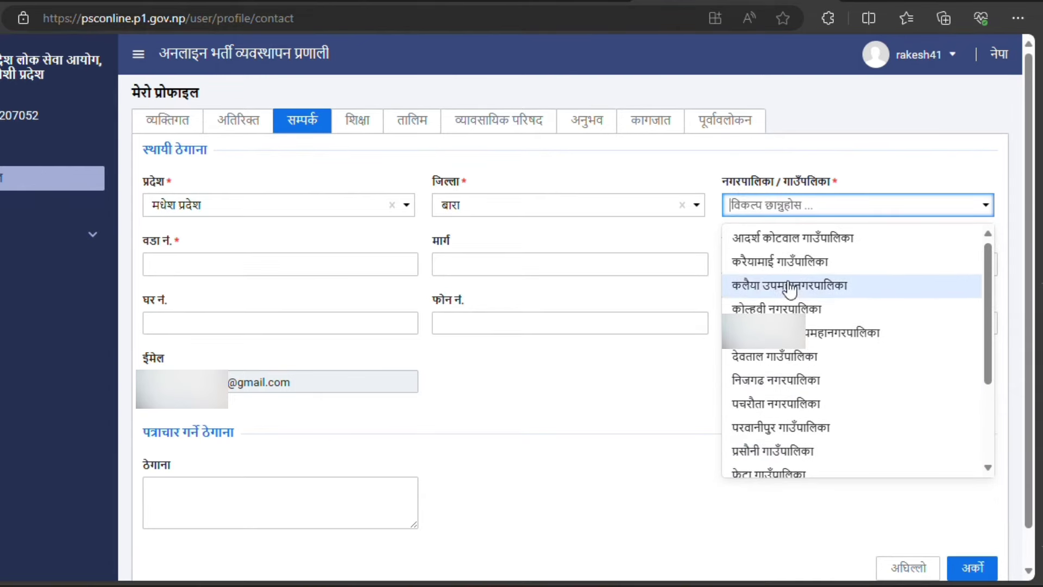
{"action": "left_click", "coordinate": [787, 283]}
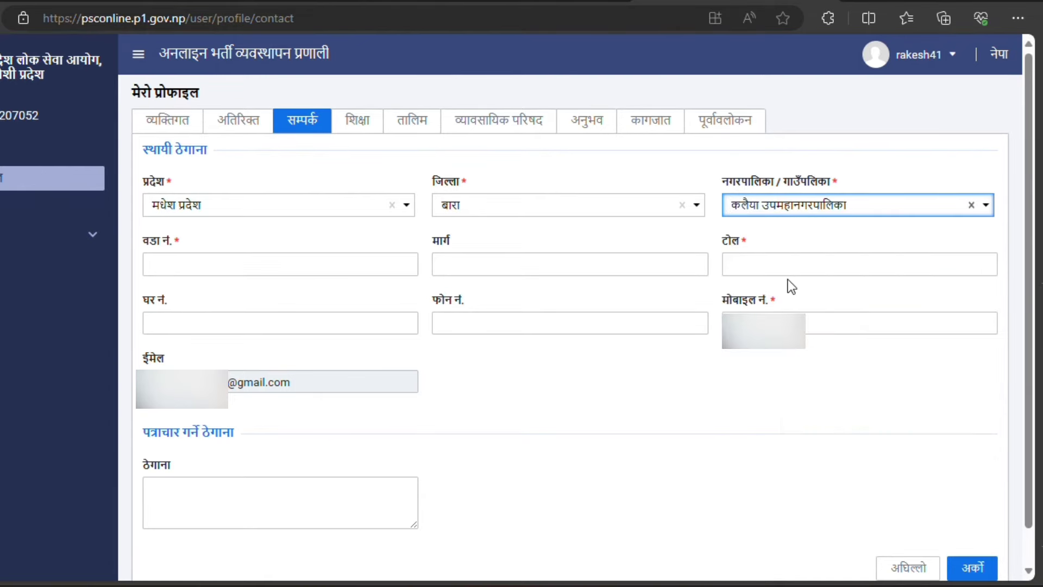
Step: Fill in the permanent address's ward number and tole from the saved entries, and proceed to the education section
{"action": "left_click", "coordinate": [251, 262]}
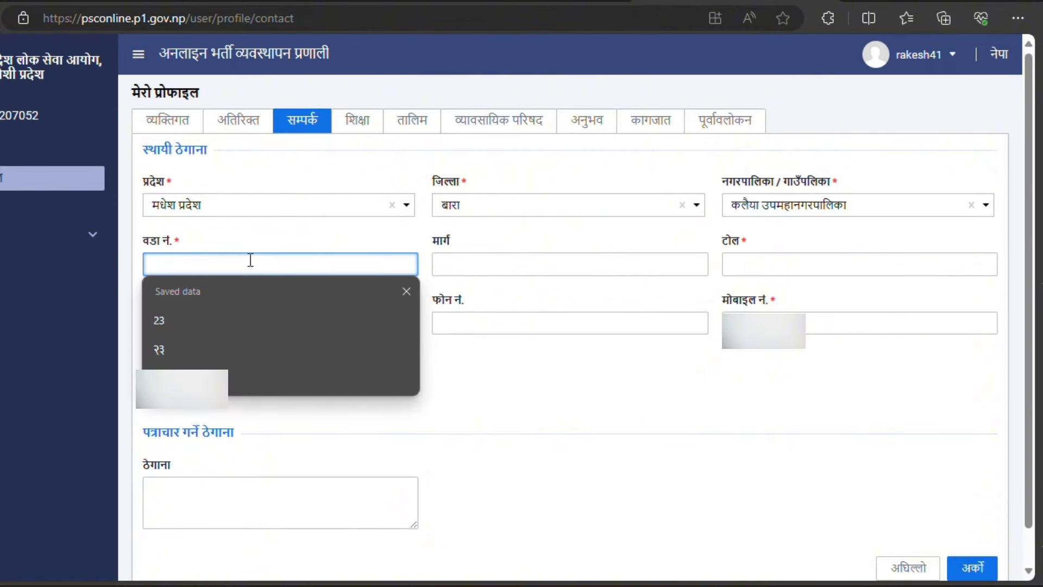
{"action": "left_click", "coordinate": [204, 320]}
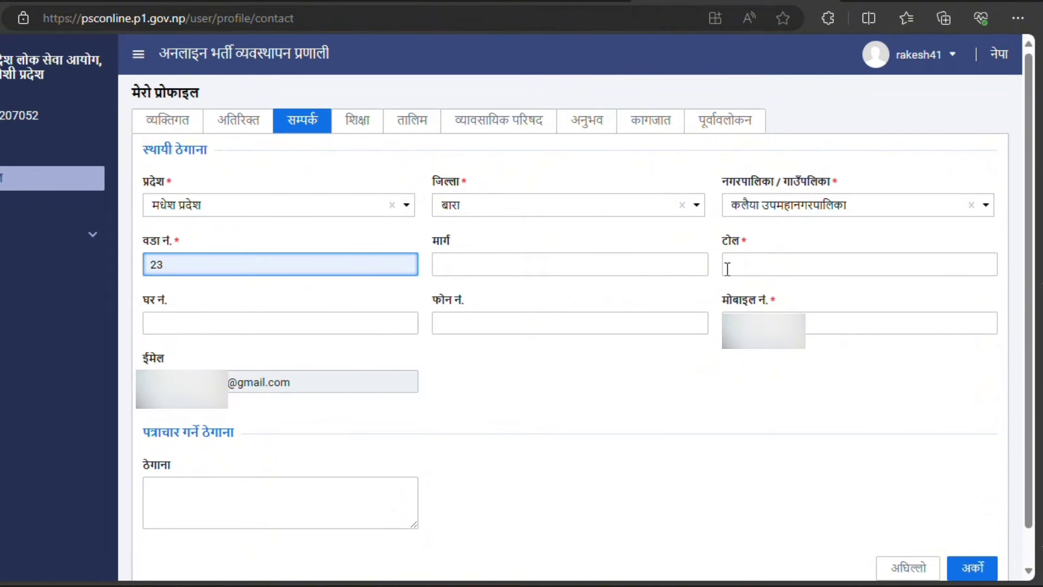
{"action": "left_click", "coordinate": [772, 266]}
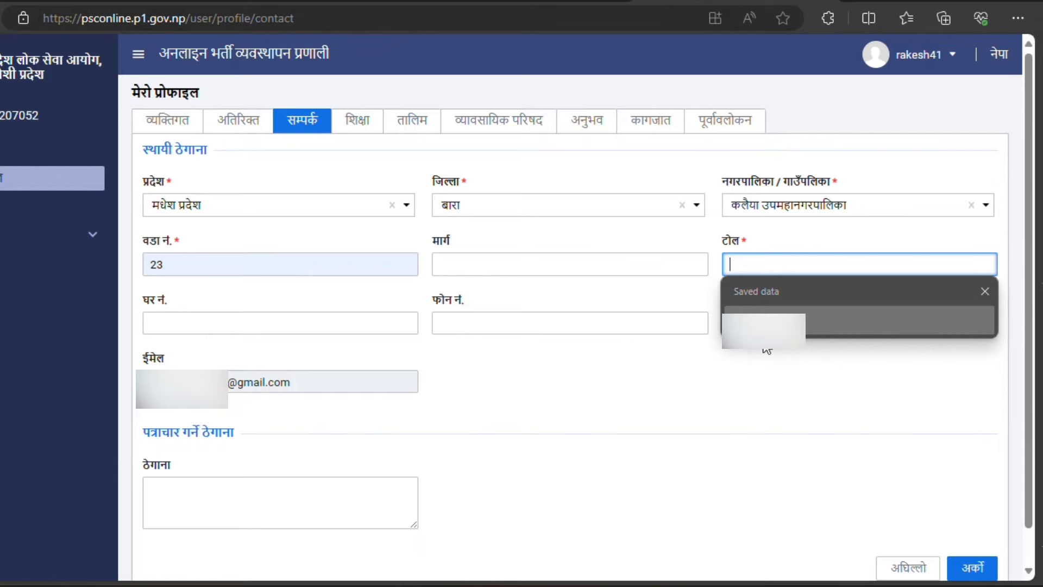
{"action": "left_click", "coordinate": [763, 324]}
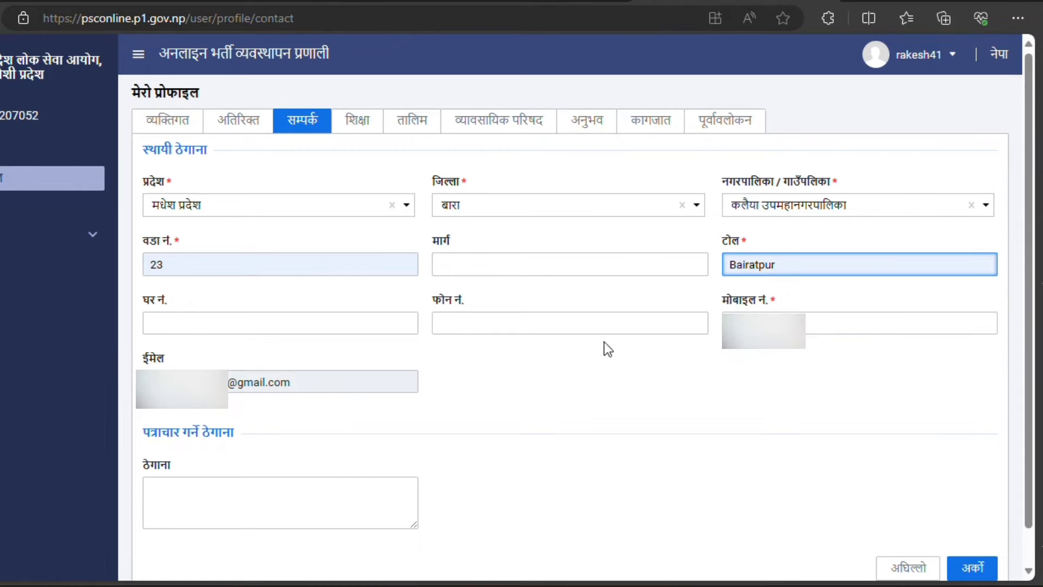
{"action": "left_click", "coordinate": [962, 565]}
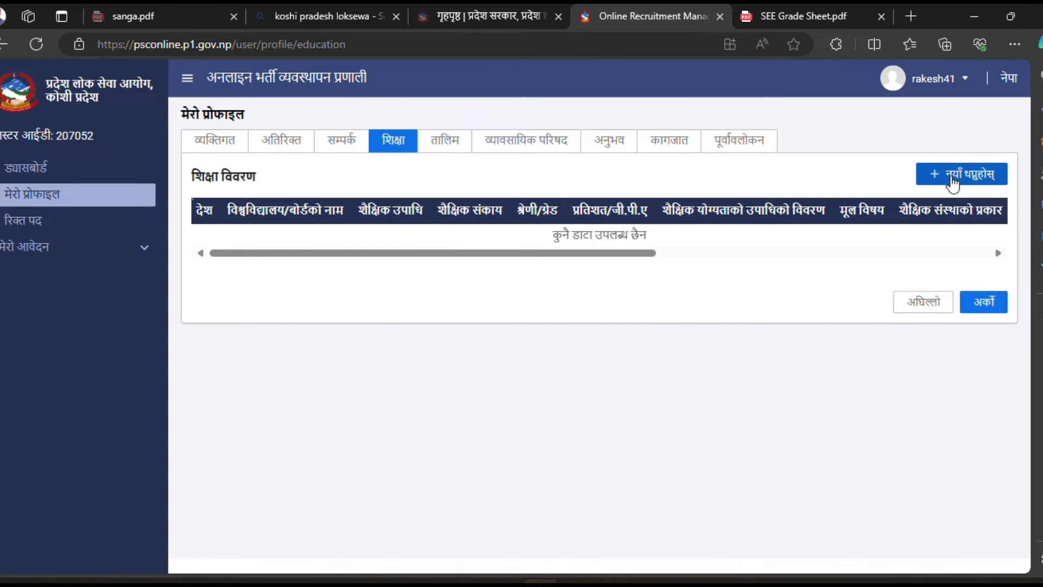
Step: Switch the site language to English and start a new education entry
{"action": "left_click", "coordinate": [1013, 81]}
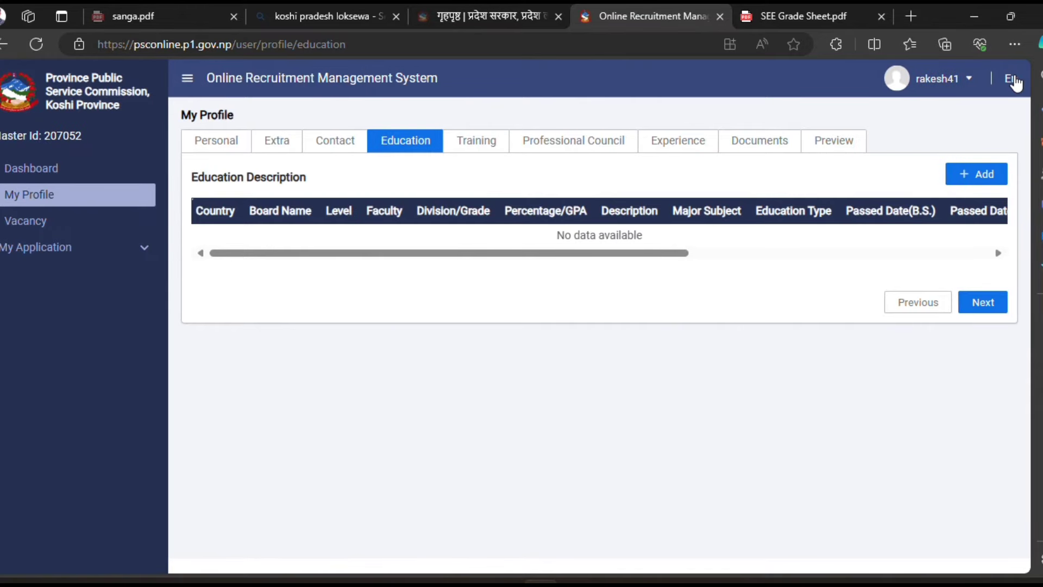
{"action": "left_click", "coordinate": [977, 174]}
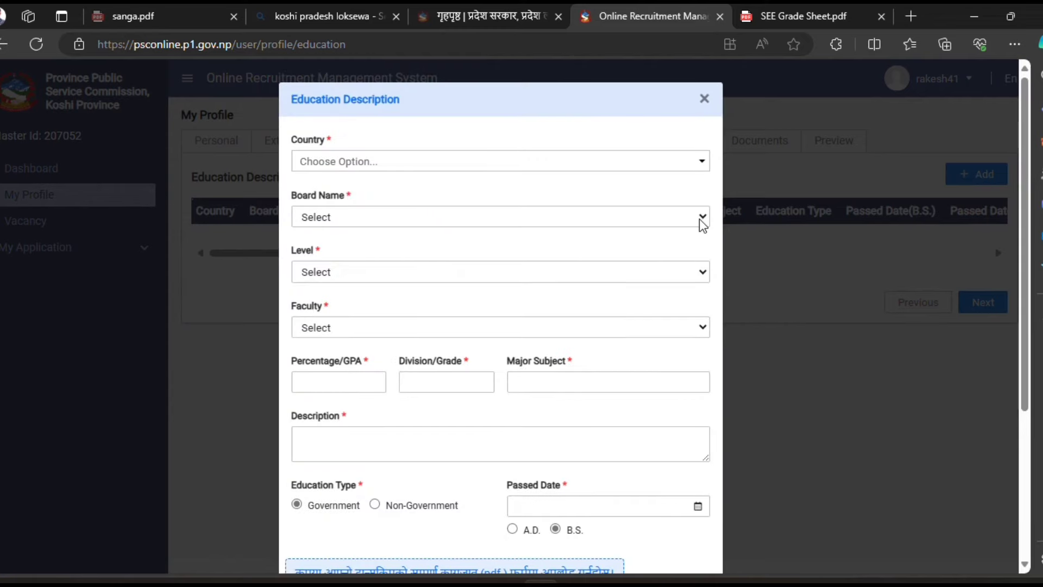
Step: Set the education entry's country to Nepal and its board name to HSEB/NEB
{"action": "left_click", "coordinate": [357, 165]}
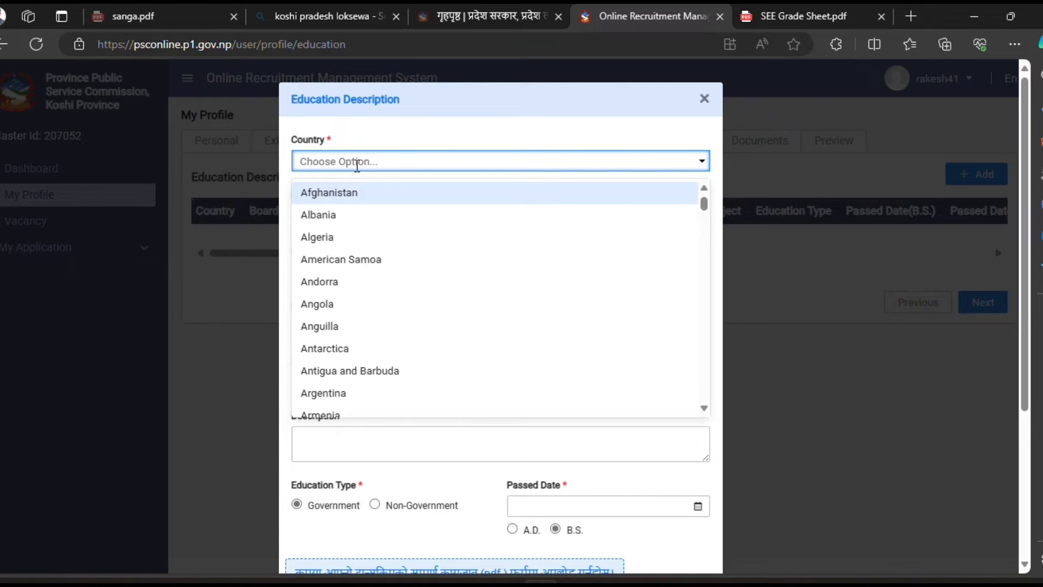
{"action": "type", "text": "neap"}
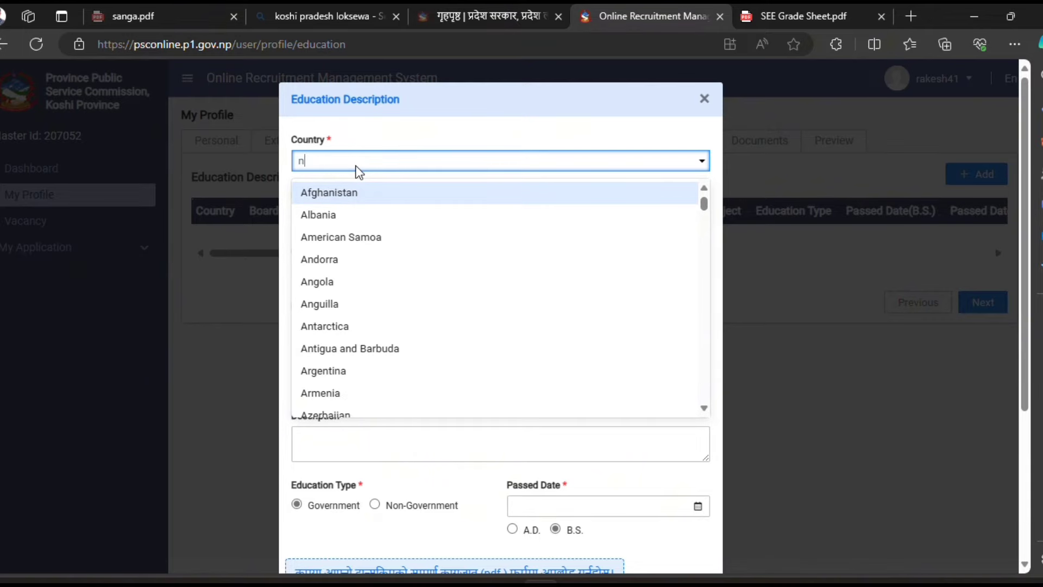
{"action": "key", "text": "BackSpace"}
{"action": "key", "text": "BackSpace"}
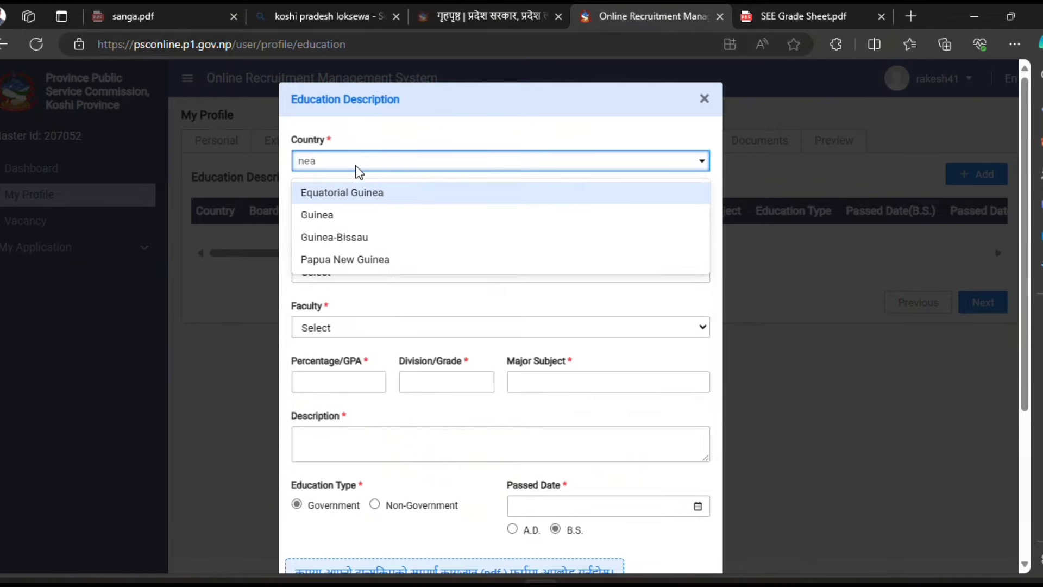
{"action": "type", "text": "pa"}
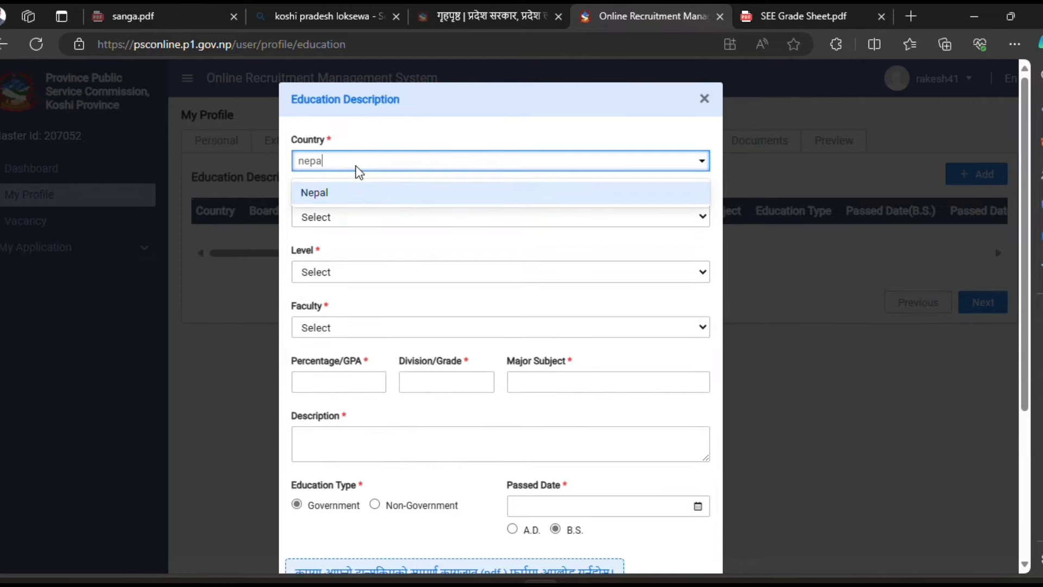
{"action": "left_click", "coordinate": [363, 199]}
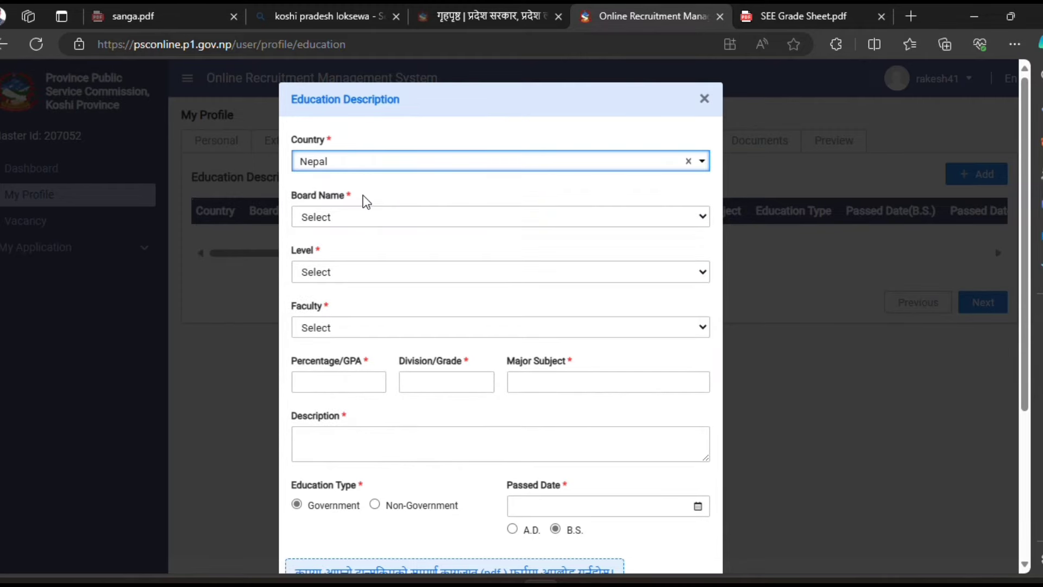
{"action": "left_click", "coordinate": [346, 219]}
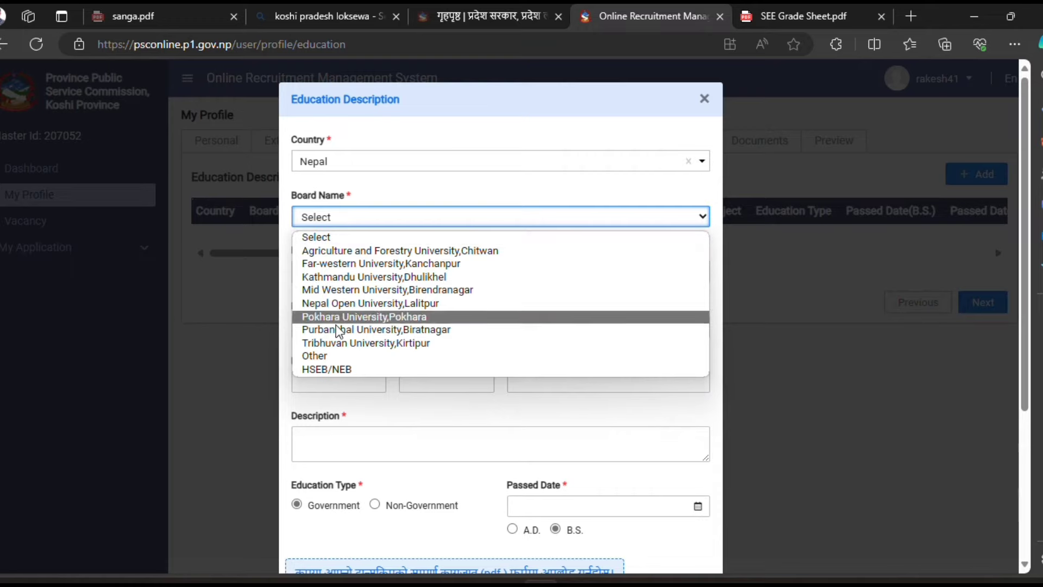
{"action": "left_click", "coordinate": [353, 371]}
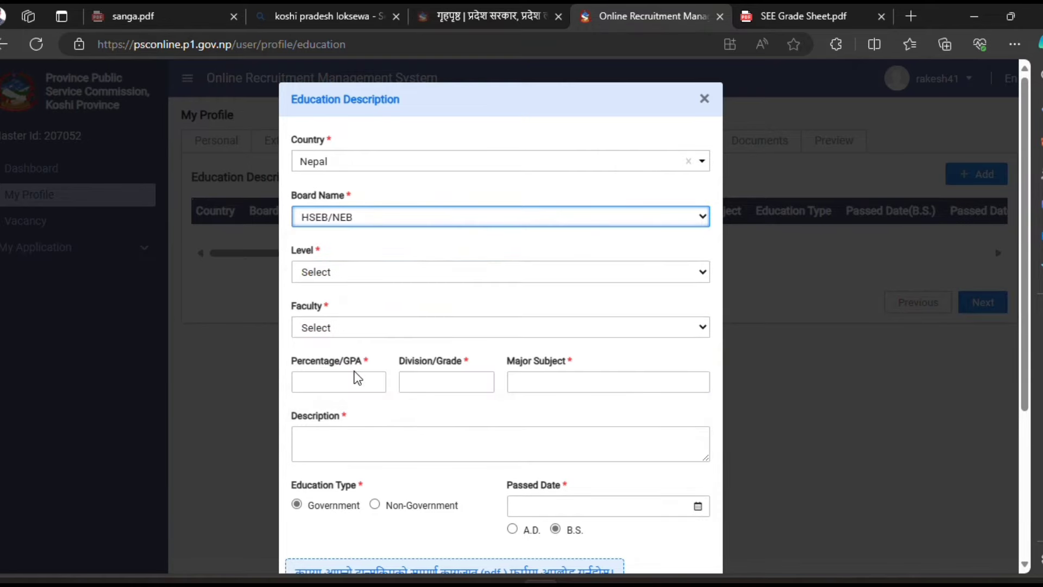
Step: Set the education entry's level to SLC/SEE, with a percentage/GPA of 3.15 and a division/grade of B+
{"action": "left_click", "coordinate": [387, 269]}
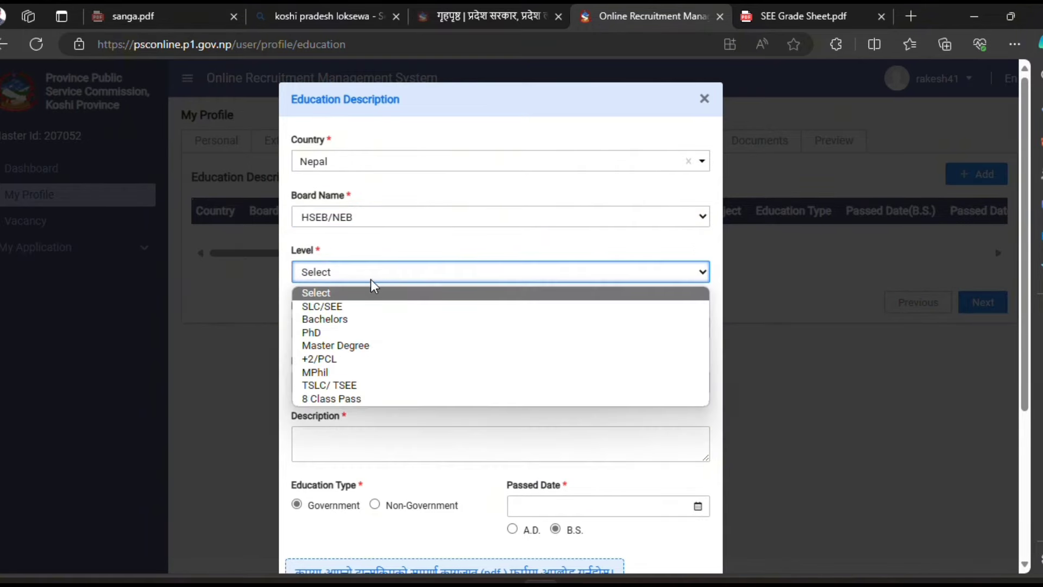
{"action": "left_click", "coordinate": [348, 308]}
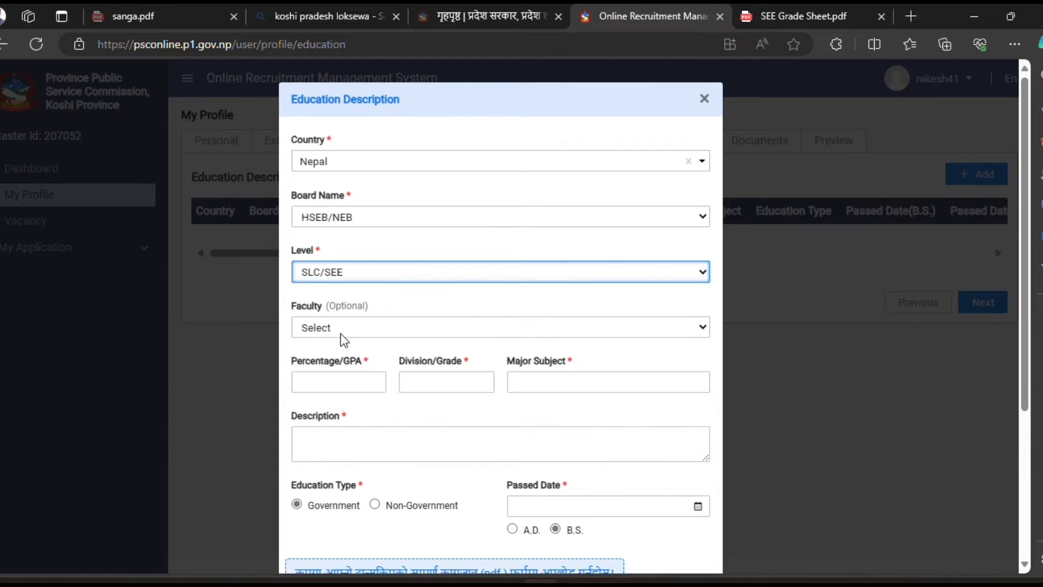
{"action": "scroll", "coordinate": [329, 321], "scroll_direction": "down", "scroll_amount": 1}
{"action": "scroll", "coordinate": [329, 321], "scroll_direction": "down", "scroll_amount": 1}
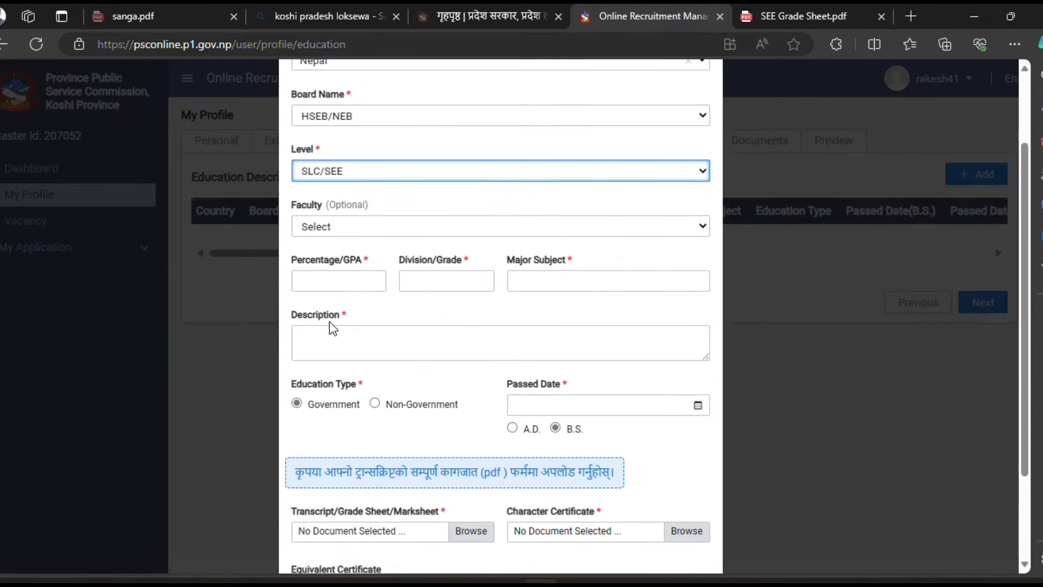
{"action": "left_click", "coordinate": [330, 275]}
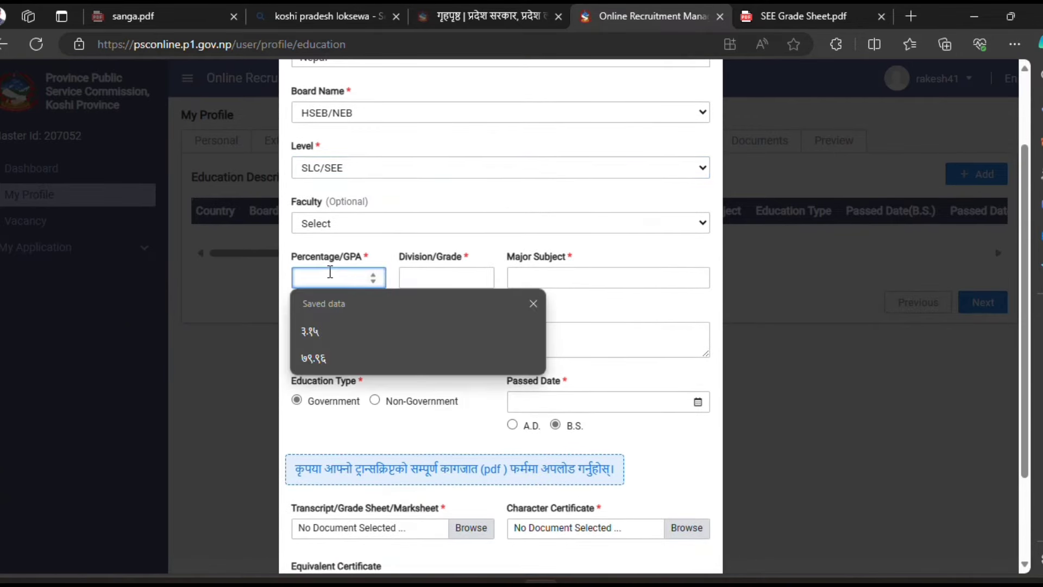
{"action": "type", "text": "3.15"}
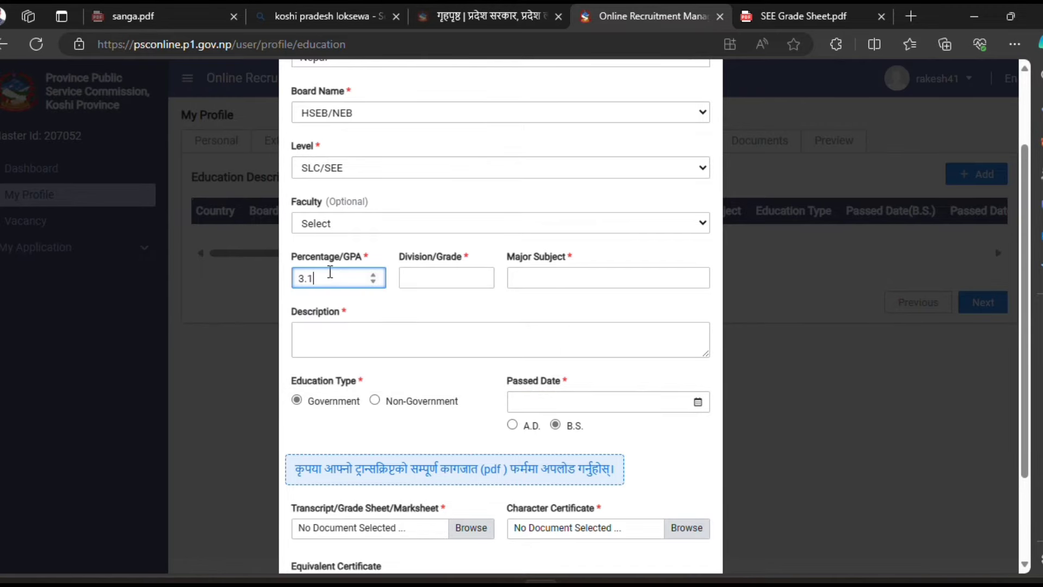
{"action": "left_click", "coordinate": [427, 281]}
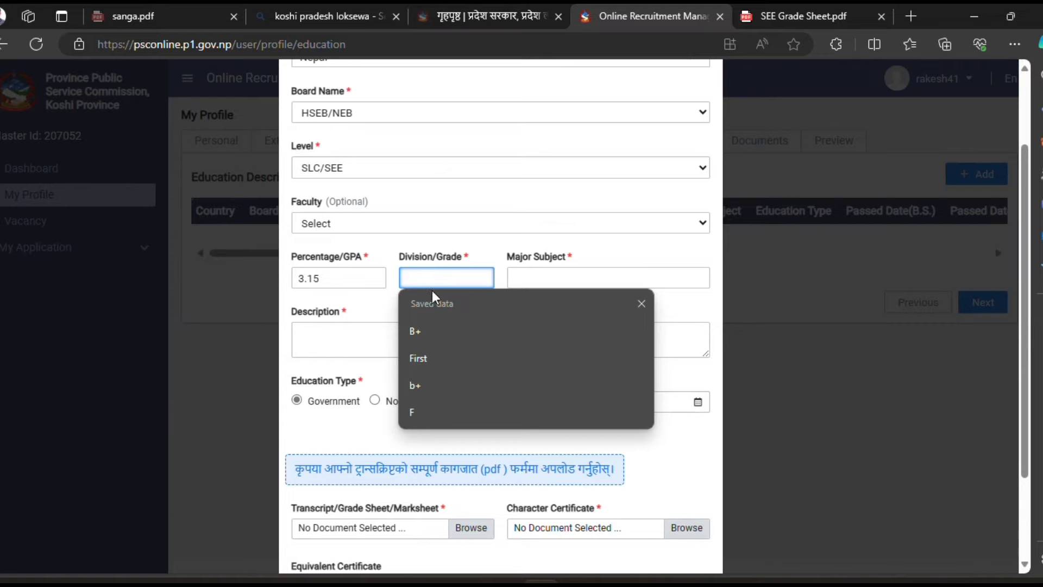
{"action": "left_click", "coordinate": [441, 331]}
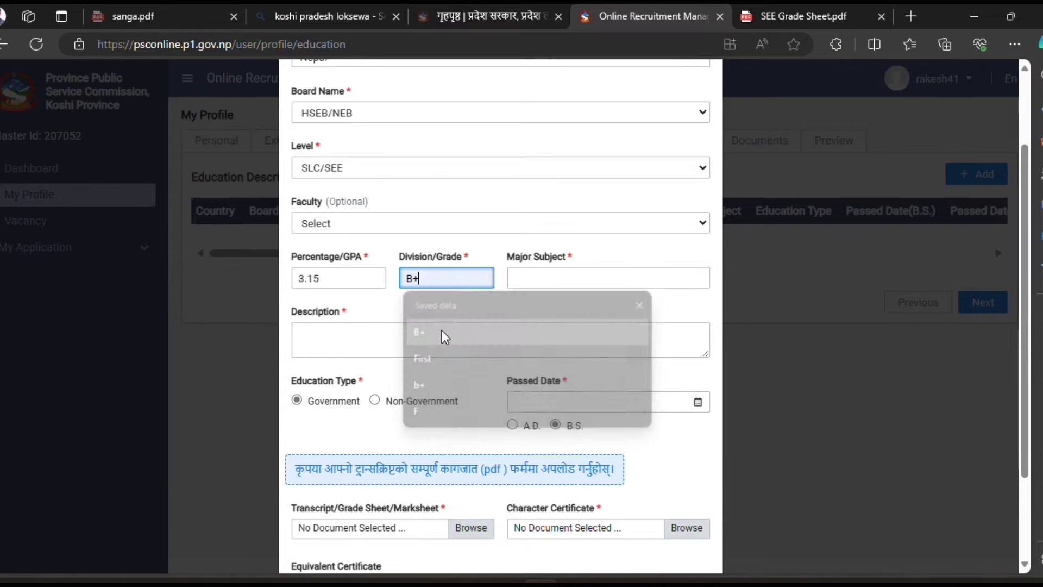
Step: Set the education entry's major subject to SEE and enter "NEB board" as its description
{"action": "left_click", "coordinate": [550, 279]}
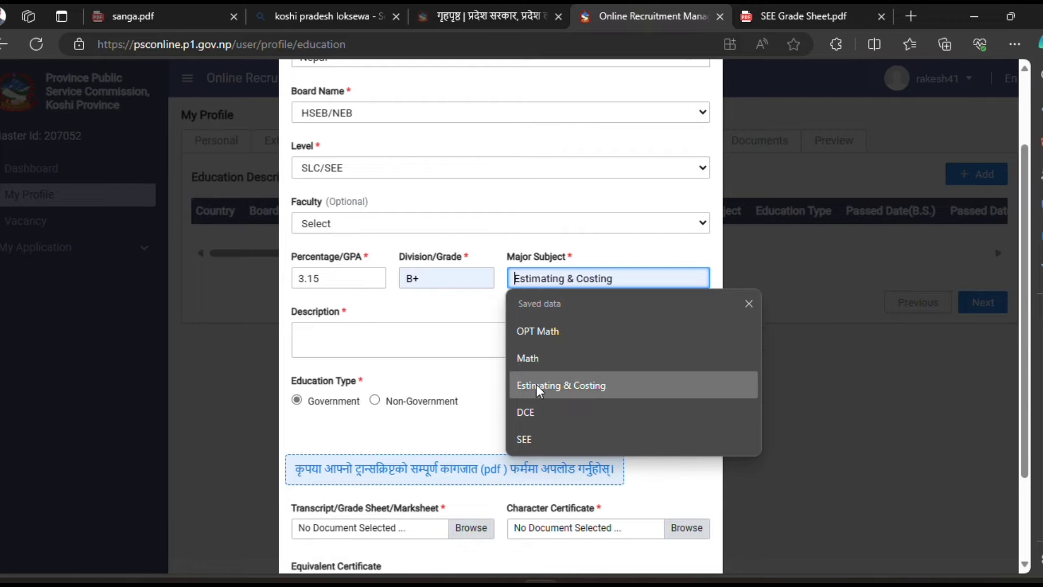
{"action": "left_click", "coordinate": [529, 442]}
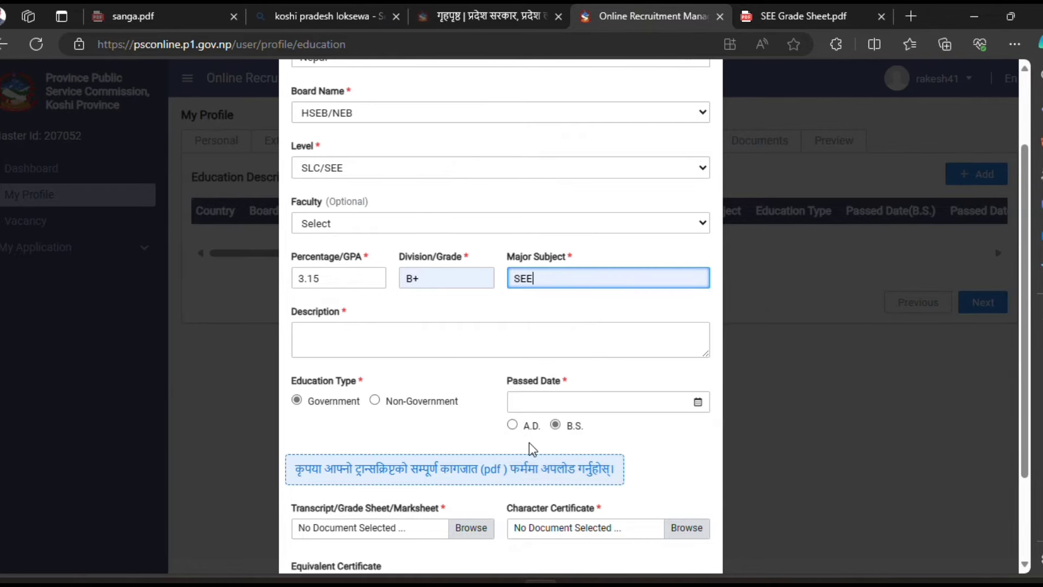
{"action": "left_click", "coordinate": [387, 328]}
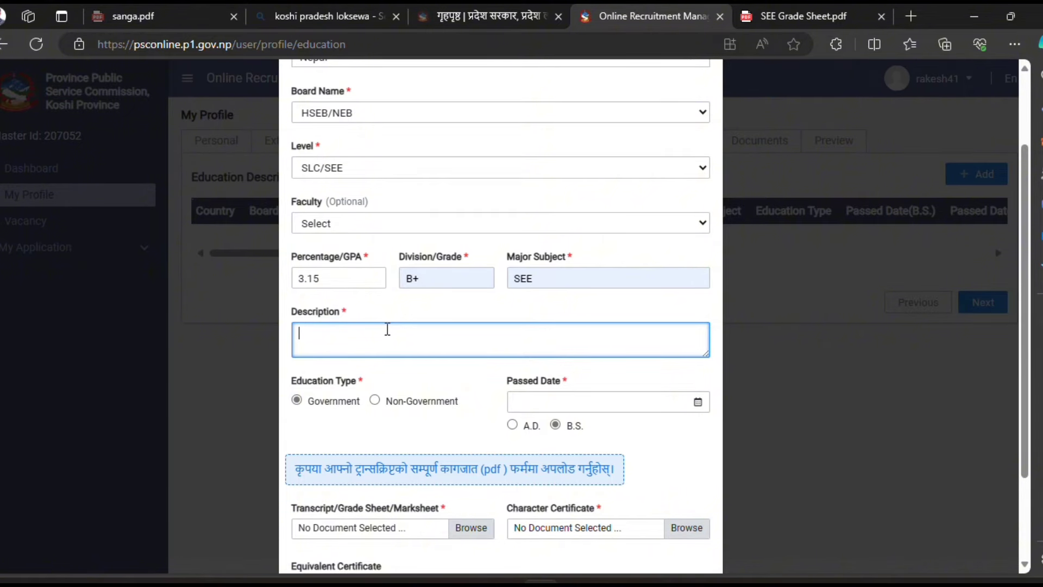
{"action": "type", "text": "NEB board"}
Step: Check the date of issue in the SEE Grade Sheet PDF and return to the education form
{"action": "scroll", "coordinate": [387, 330], "scroll_direction": "down", "scroll_amount": 1}
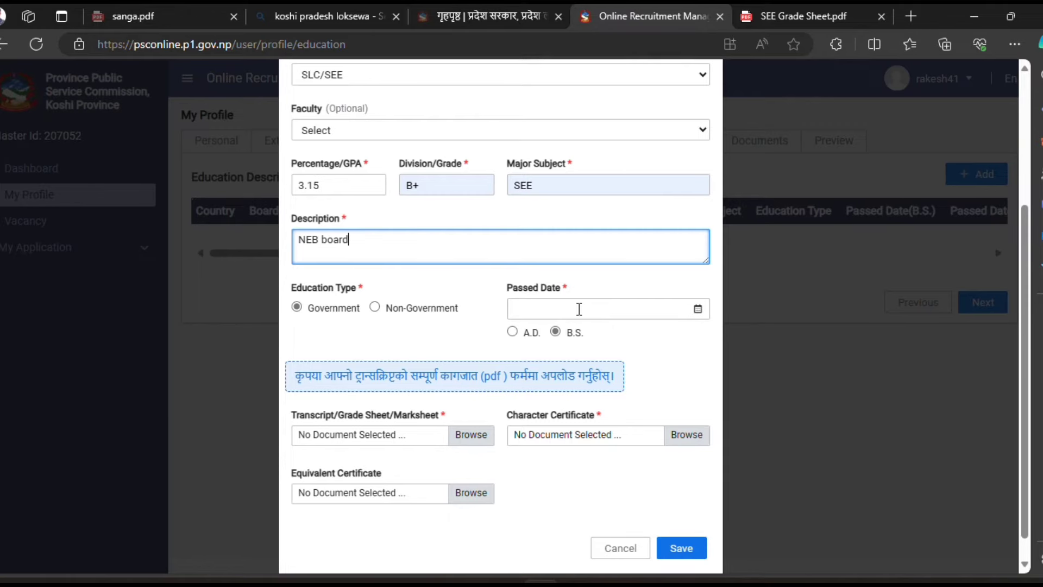
{"action": "left_click", "coordinate": [801, 16]}
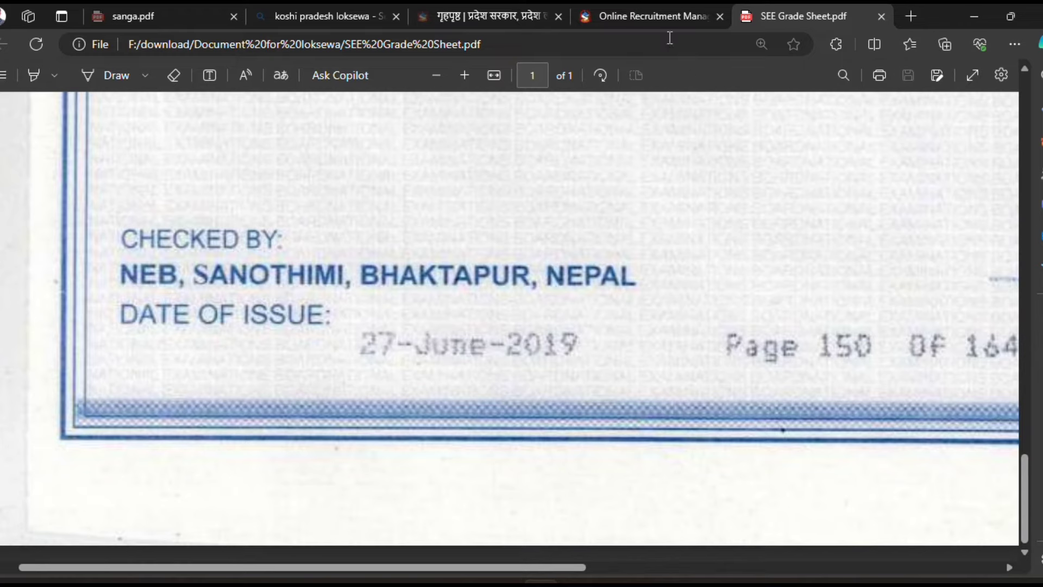
{"action": "left_click", "coordinate": [659, 17]}
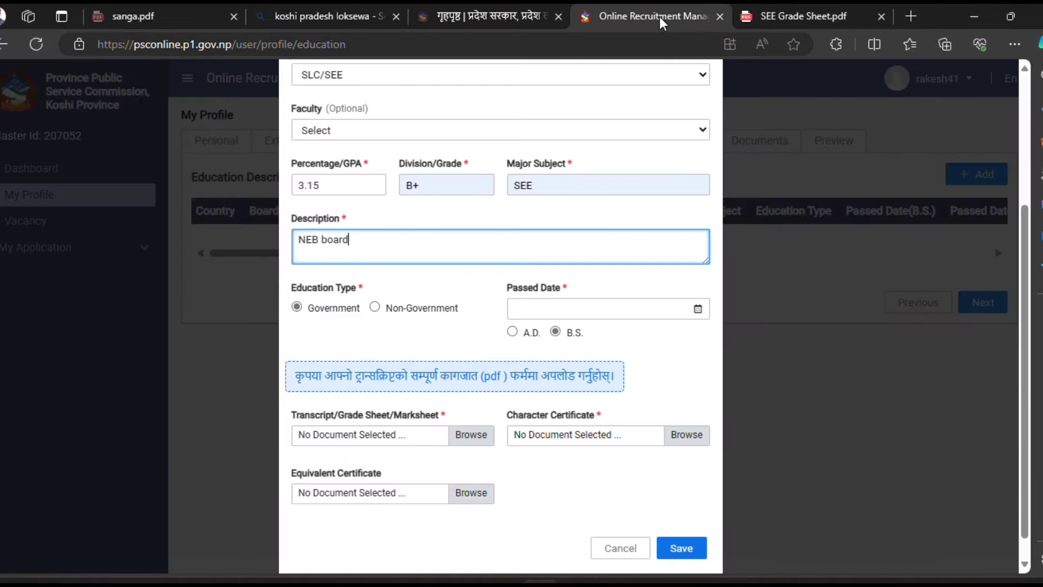
Step: Switch the passed date to the A.D. calendar and set it to 2019-06-27
{"action": "left_click", "coordinate": [603, 308]}
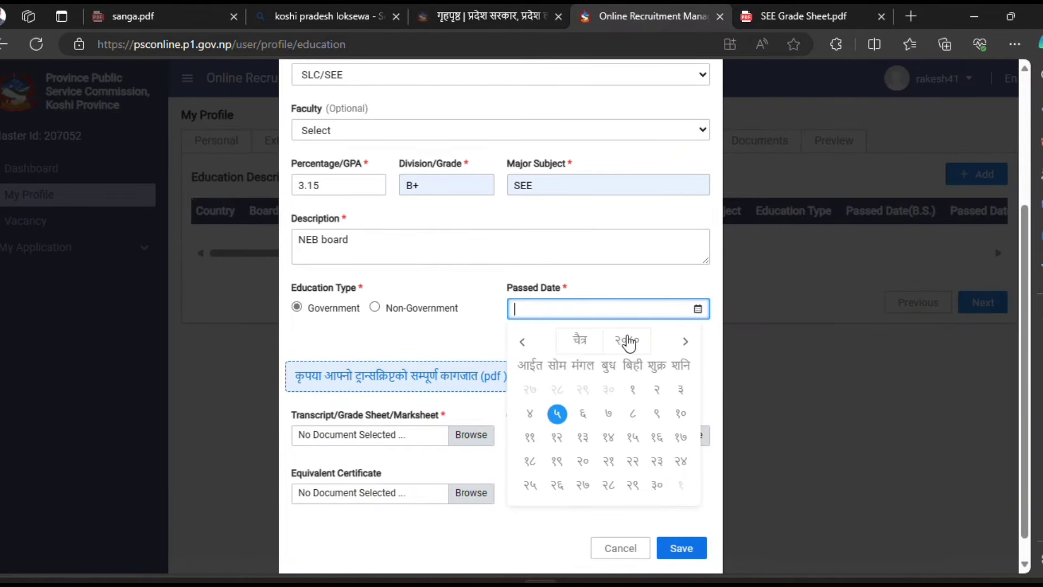
{"action": "left_click", "coordinate": [618, 296]}
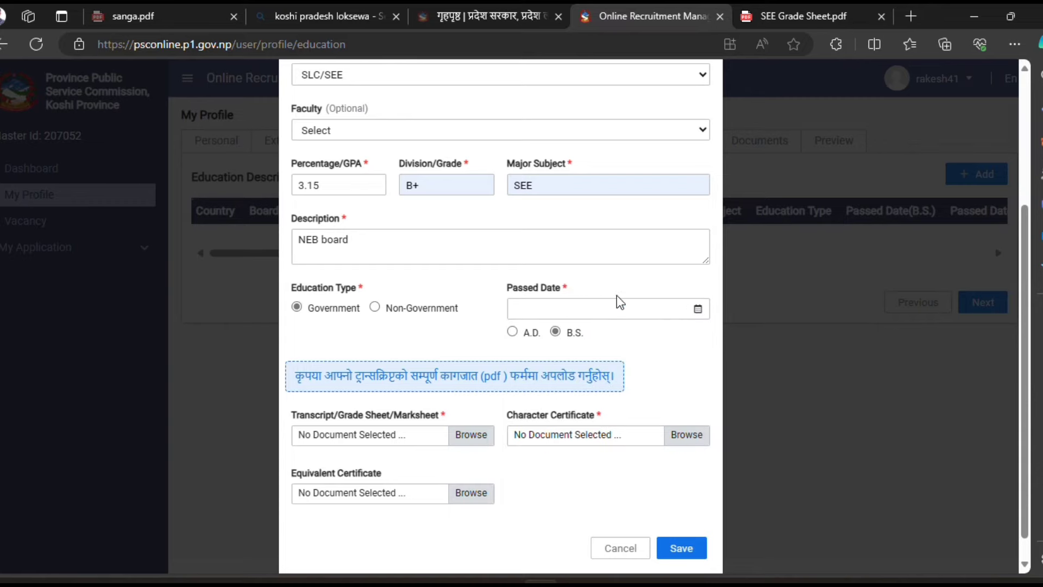
{"action": "left_click", "coordinate": [513, 332]}
{"action": "left_click", "coordinate": [582, 307]}
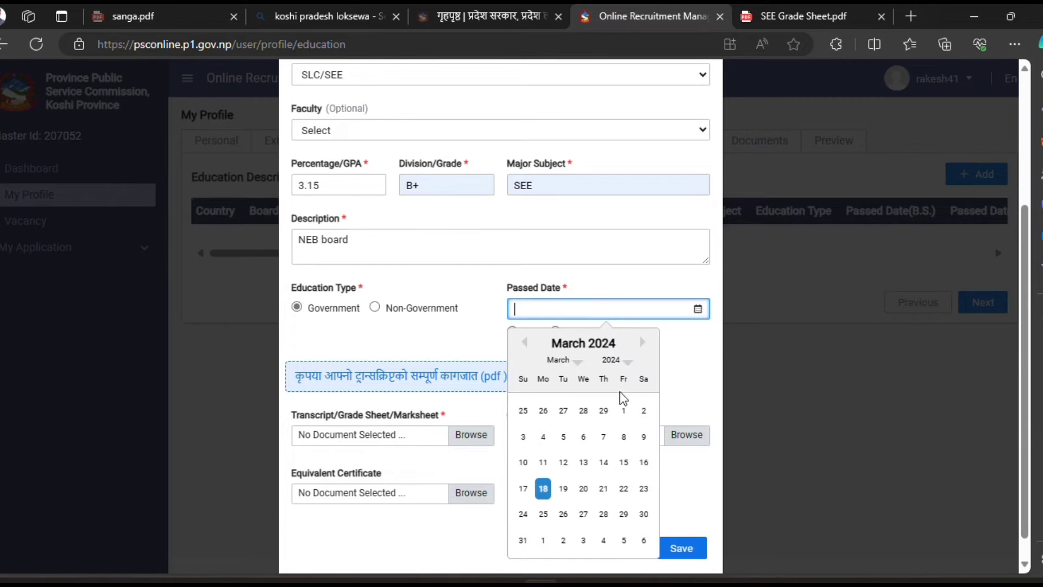
{"action": "left_click", "coordinate": [617, 359]}
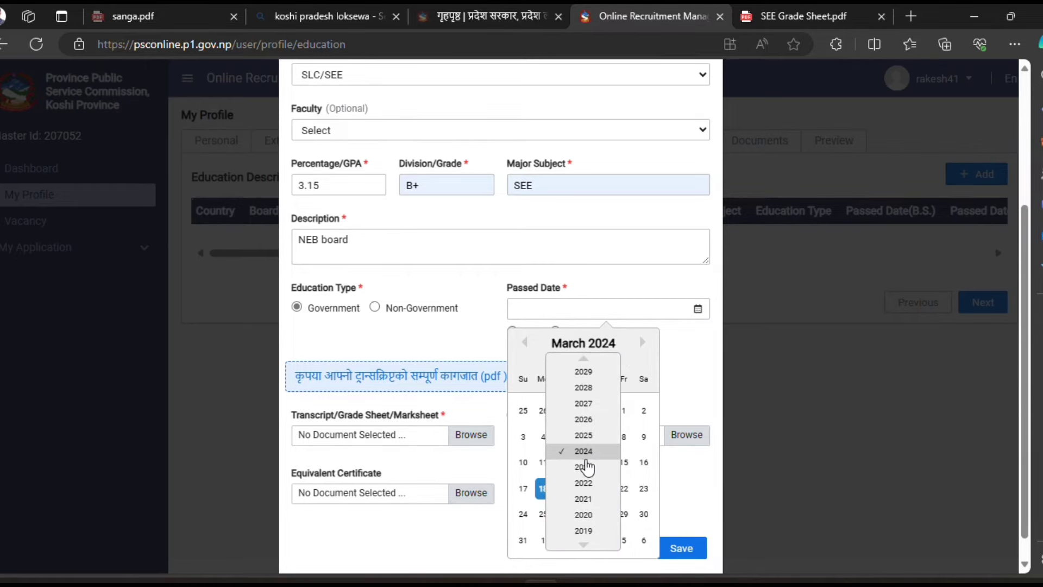
{"action": "scroll", "coordinate": [586, 467], "scroll_direction": "down", "scroll_amount": 1}
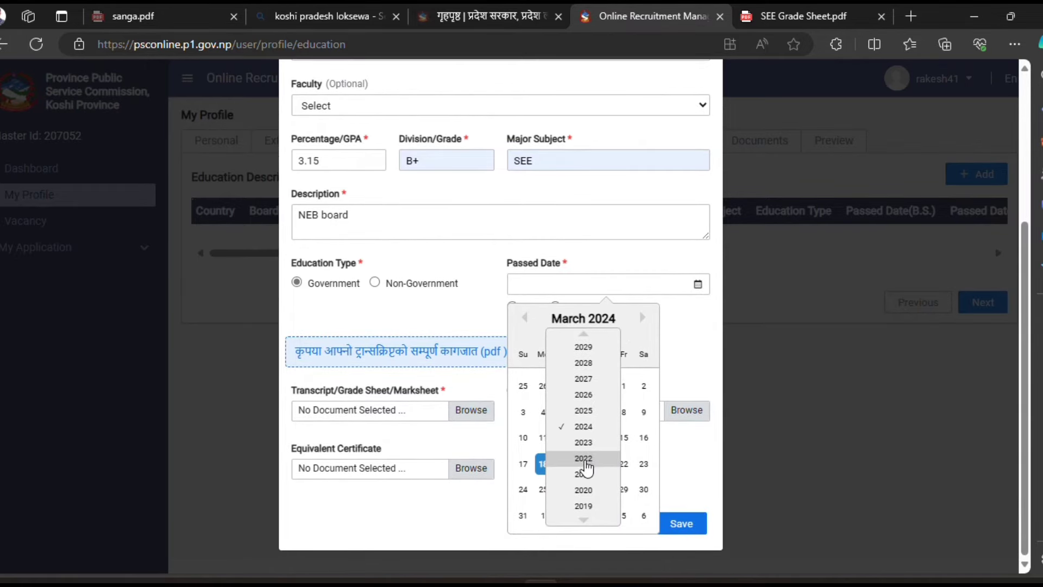
{"action": "left_click", "coordinate": [584, 506]}
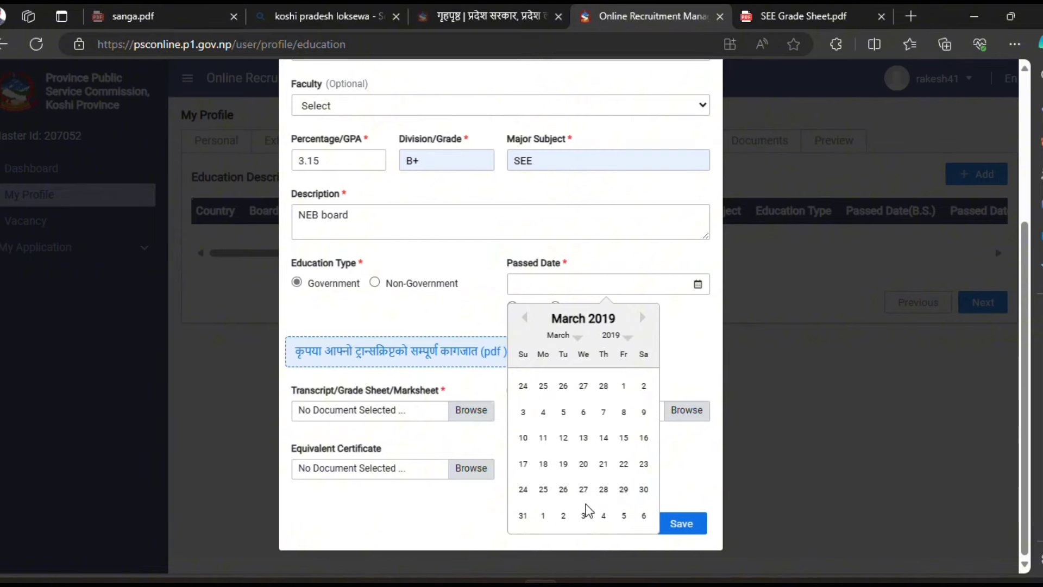
{"action": "left_click", "coordinate": [560, 342]}
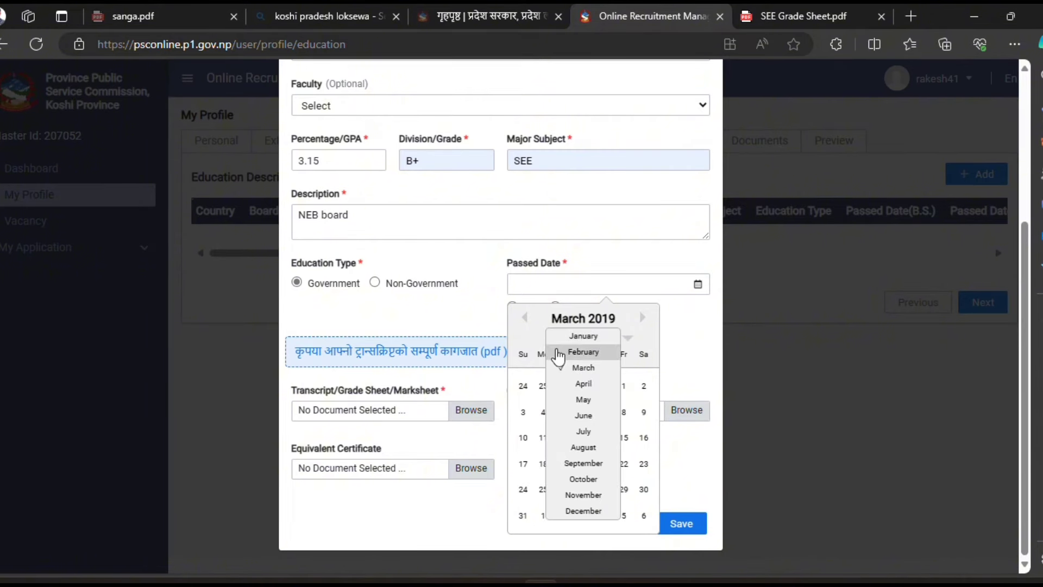
{"action": "left_click", "coordinate": [586, 416]}
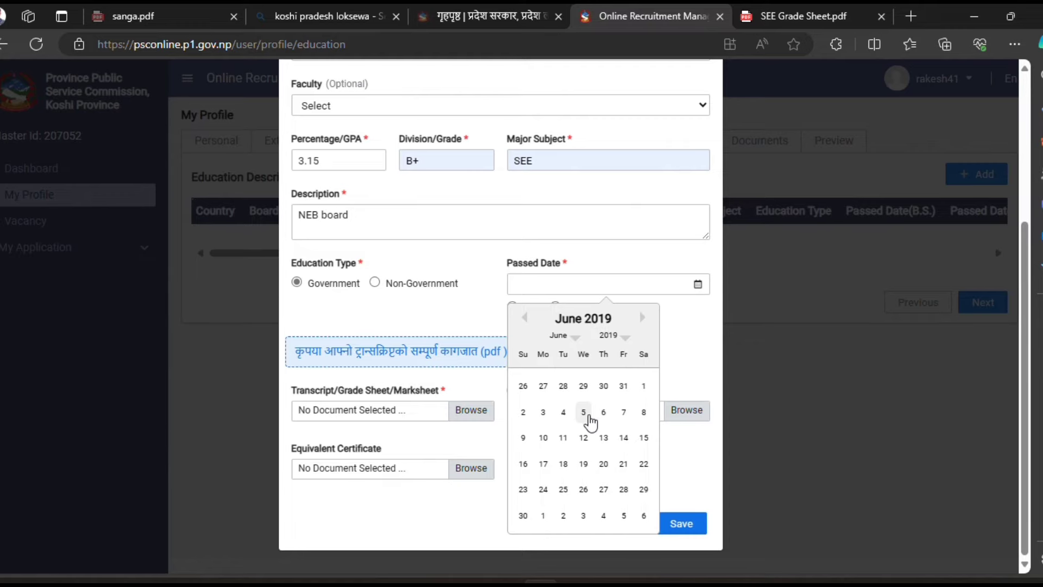
{"action": "left_click", "coordinate": [604, 489]}
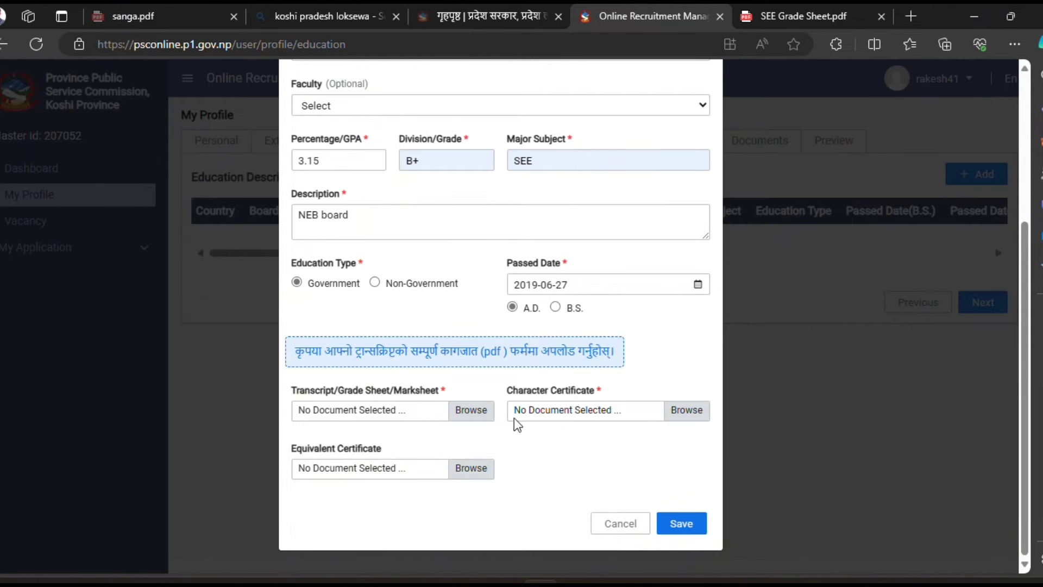
Step: Attach the SEE Grade Sheet PDF as the entry's transcript/grade sheet/marksheet
{"action": "left_click", "coordinate": [467, 411]}
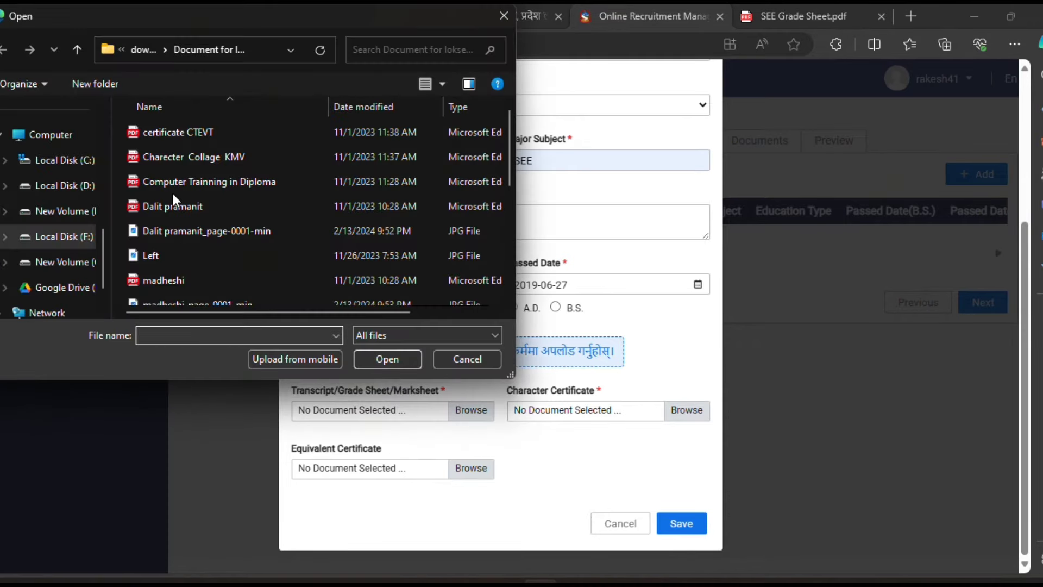
{"action": "scroll", "coordinate": [172, 190], "scroll_direction": "down", "scroll_amount": 3}
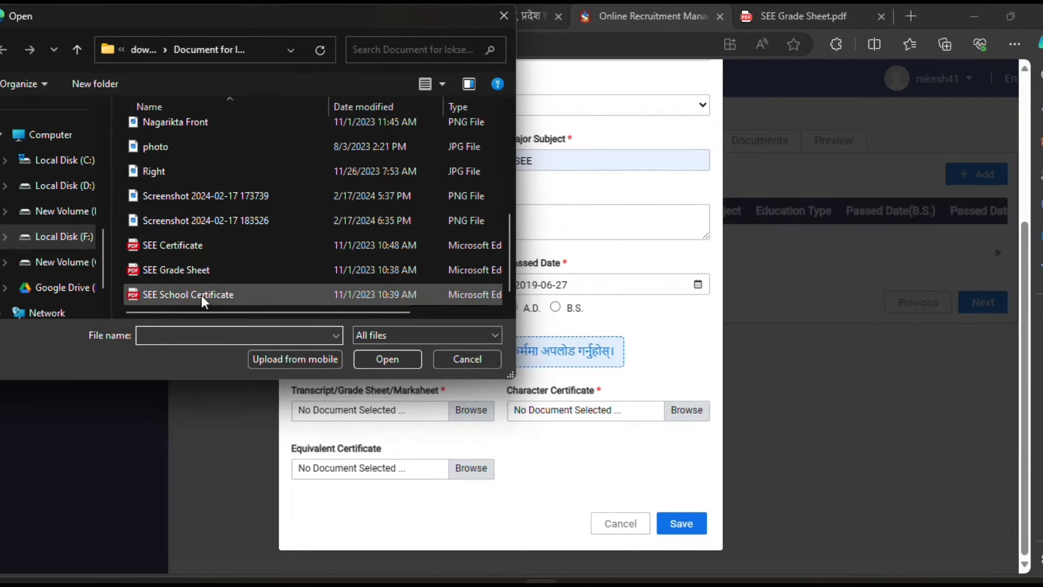
{"action": "left_click", "coordinate": [210, 270]}
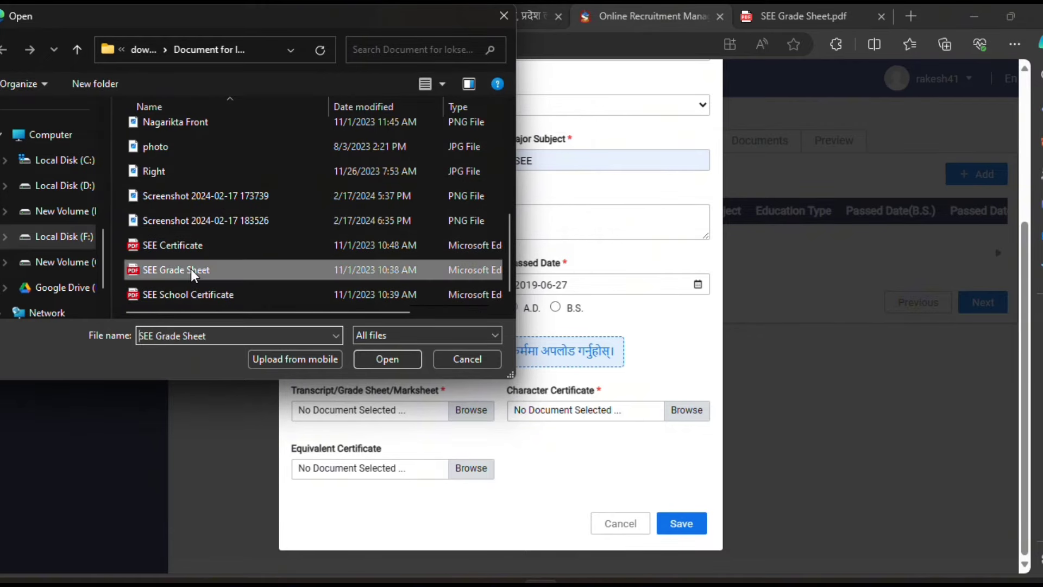
{"action": "left_click", "coordinate": [387, 360]}
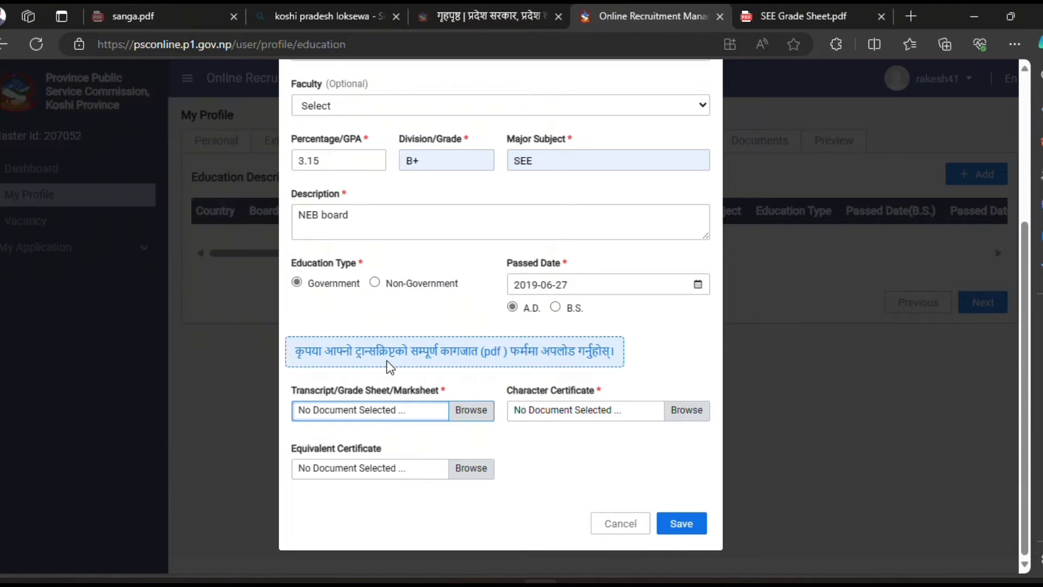
Step: Attach the SEE School Certificate PDF as the character certificate and save the education entry
{"action": "left_click", "coordinate": [590, 408]}
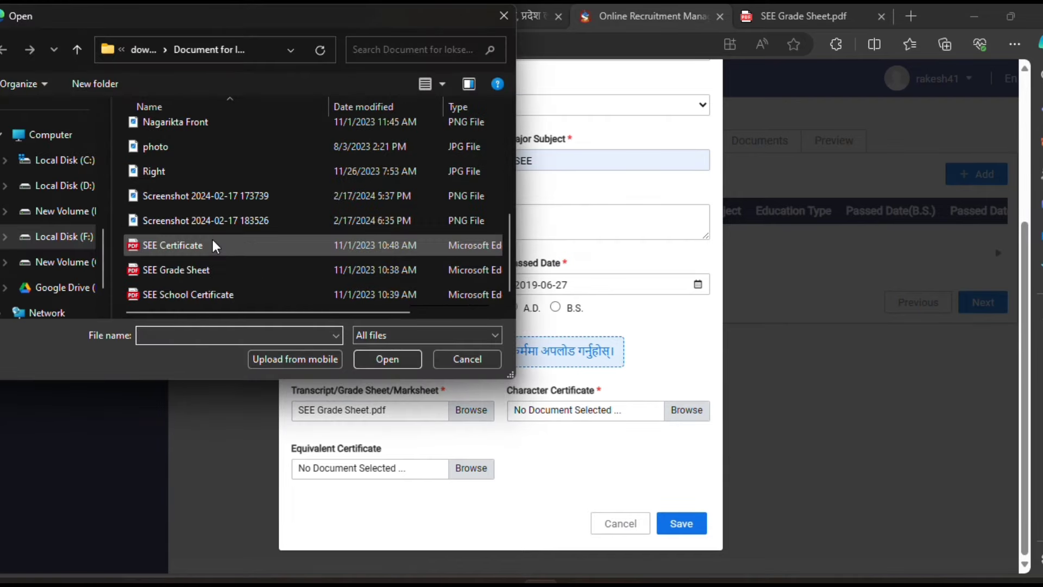
{"action": "left_click", "coordinate": [164, 242]}
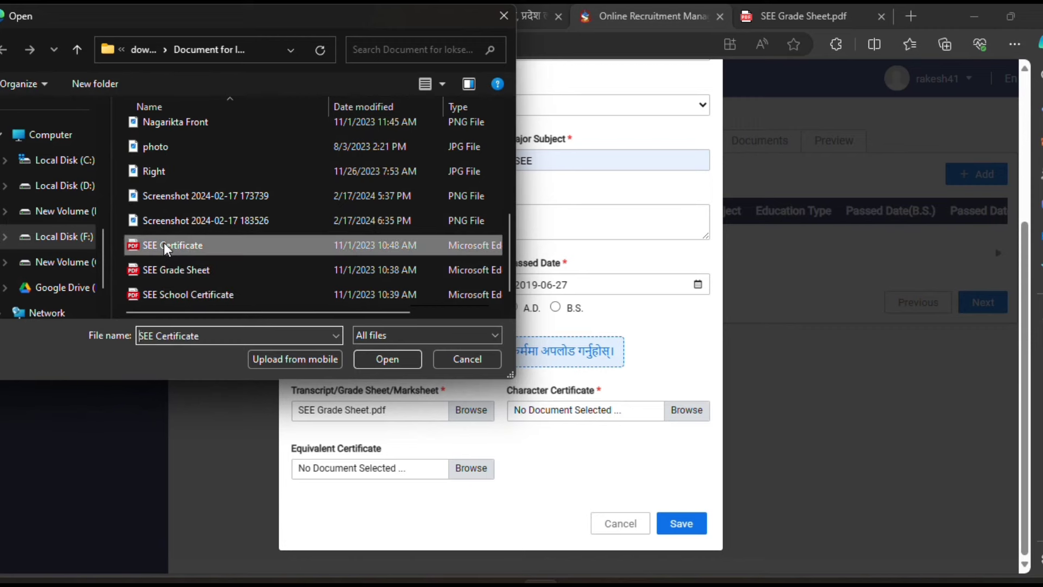
{"action": "left_click", "coordinate": [180, 297]}
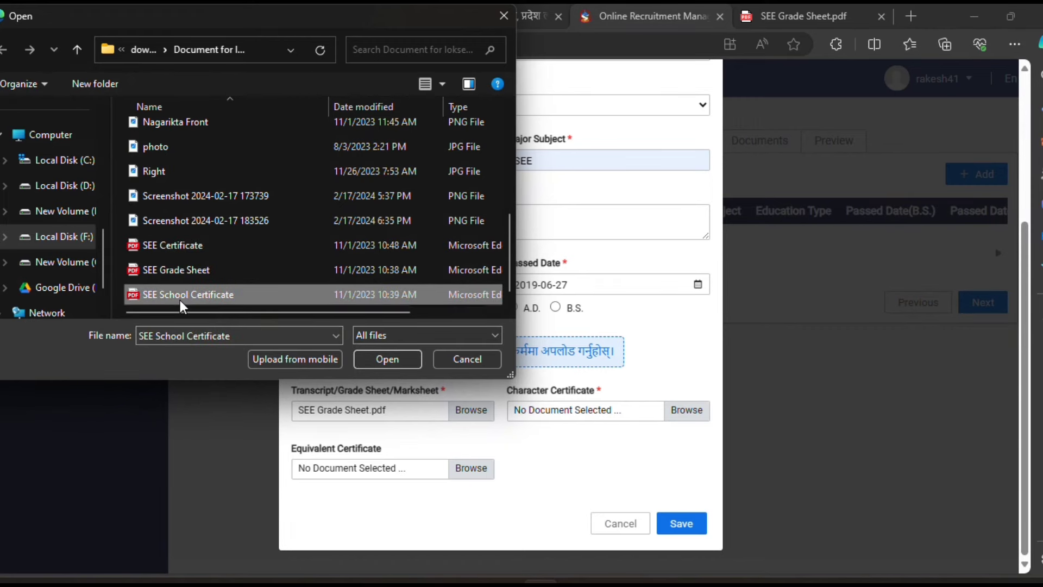
{"action": "left_click", "coordinate": [392, 356]}
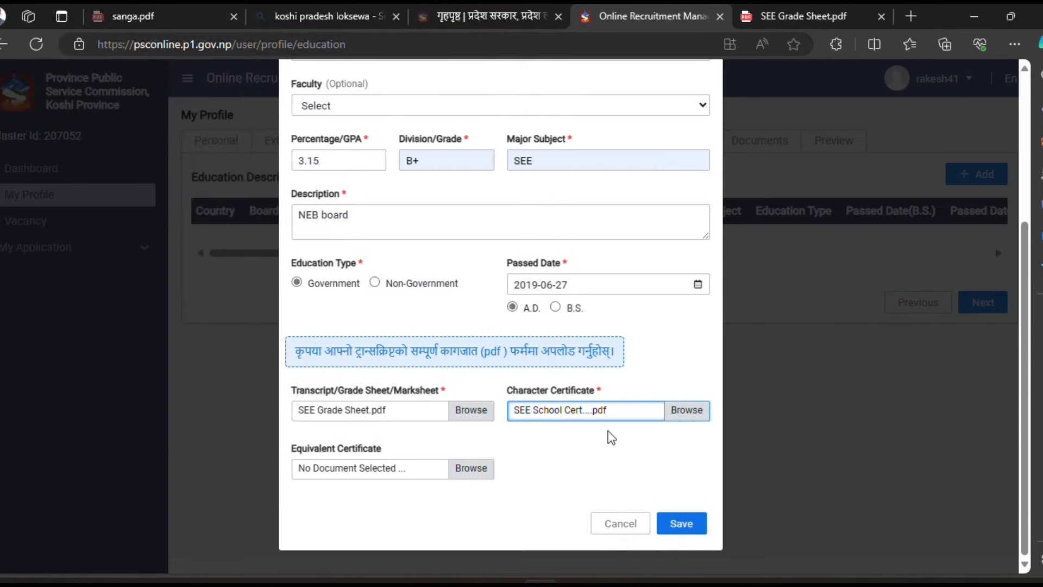
{"action": "left_click", "coordinate": [680, 522]}
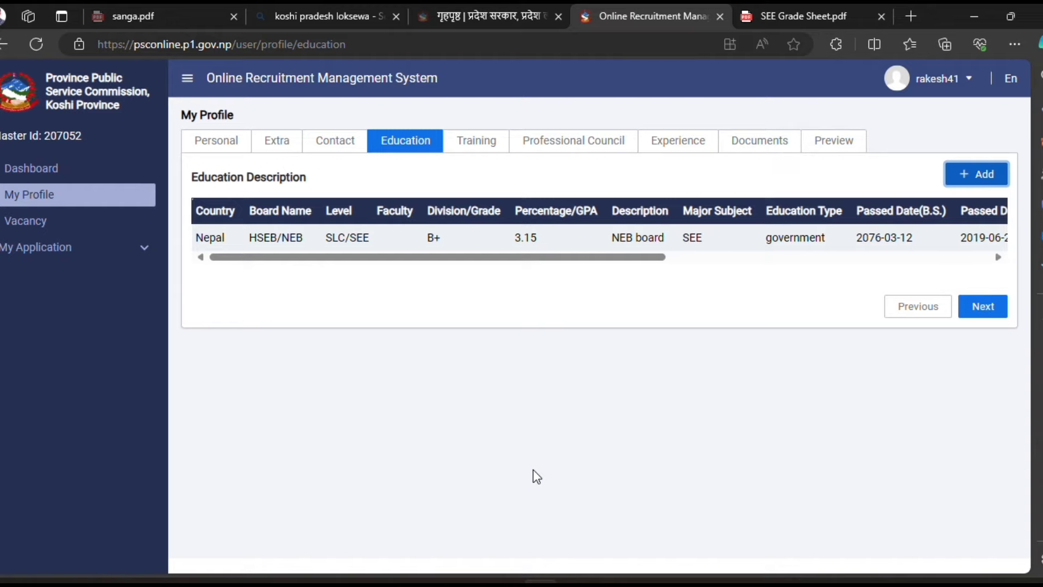
Step: Start another education entry and set its country to Nepal
{"action": "left_click", "coordinate": [966, 177]}
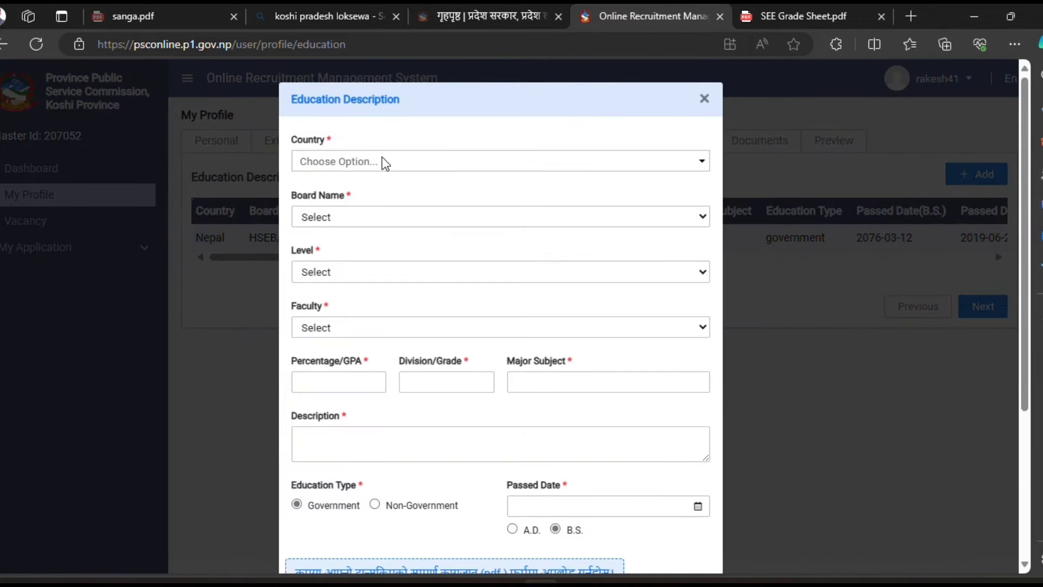
{"action": "left_click", "coordinate": [383, 159]}
{"action": "type", "text": "ne"}
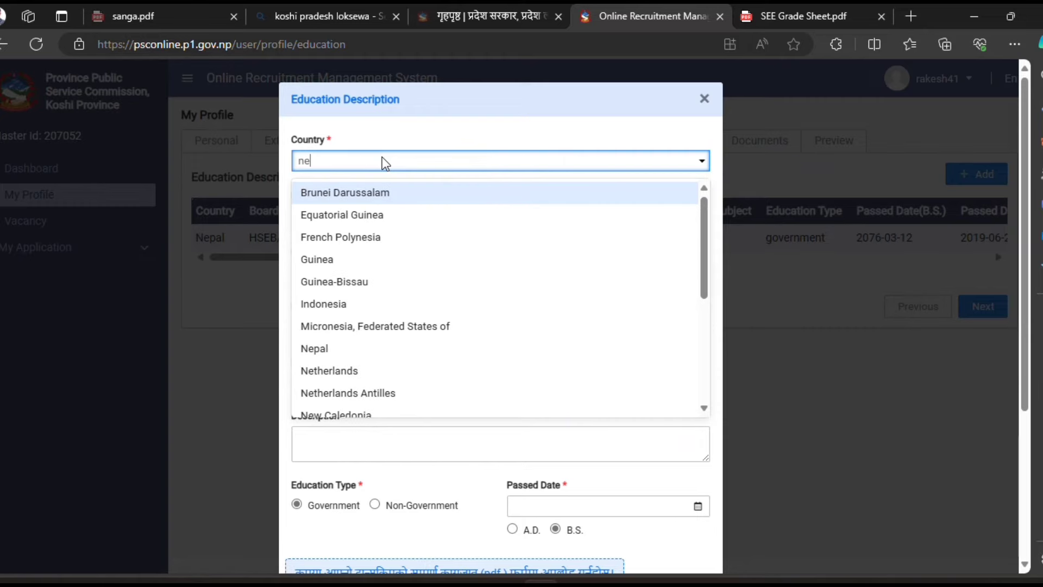
{"action": "type", "text": "pal"}
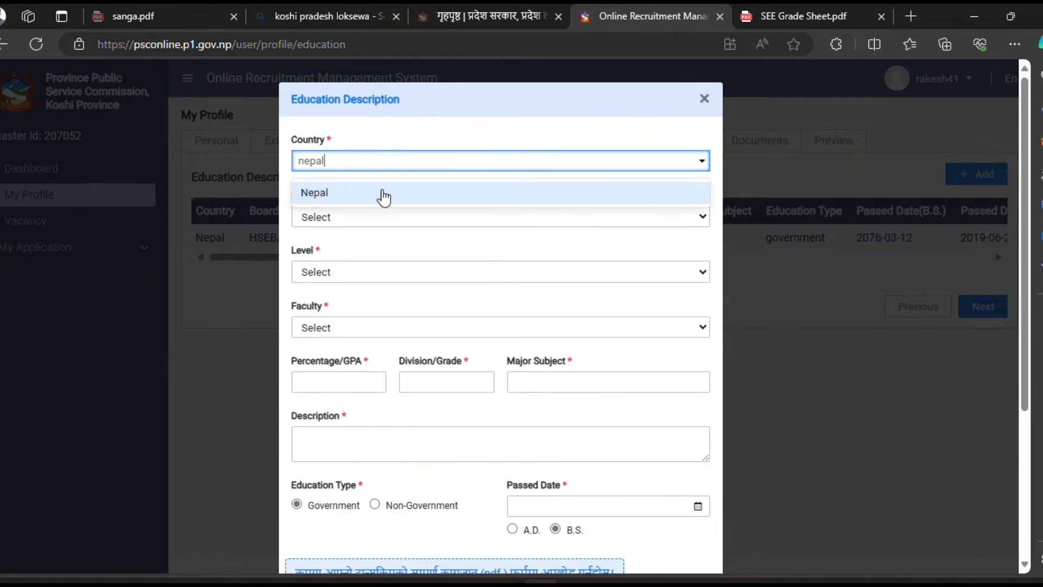
{"action": "left_click", "coordinate": [383, 193]}
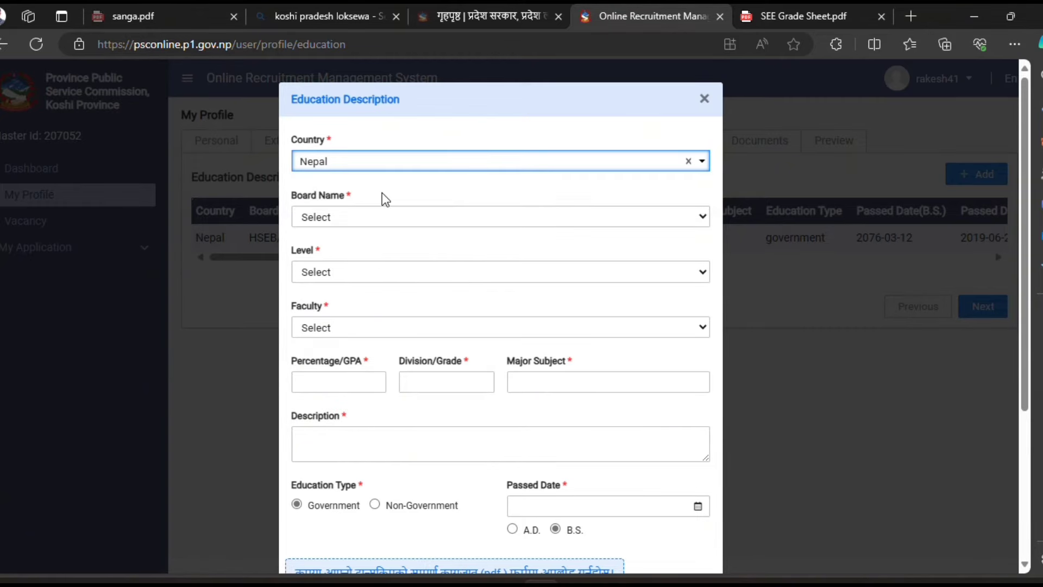
Step: Choose Other as the board name and enter CTEVT as the board
{"action": "left_click", "coordinate": [353, 220]}
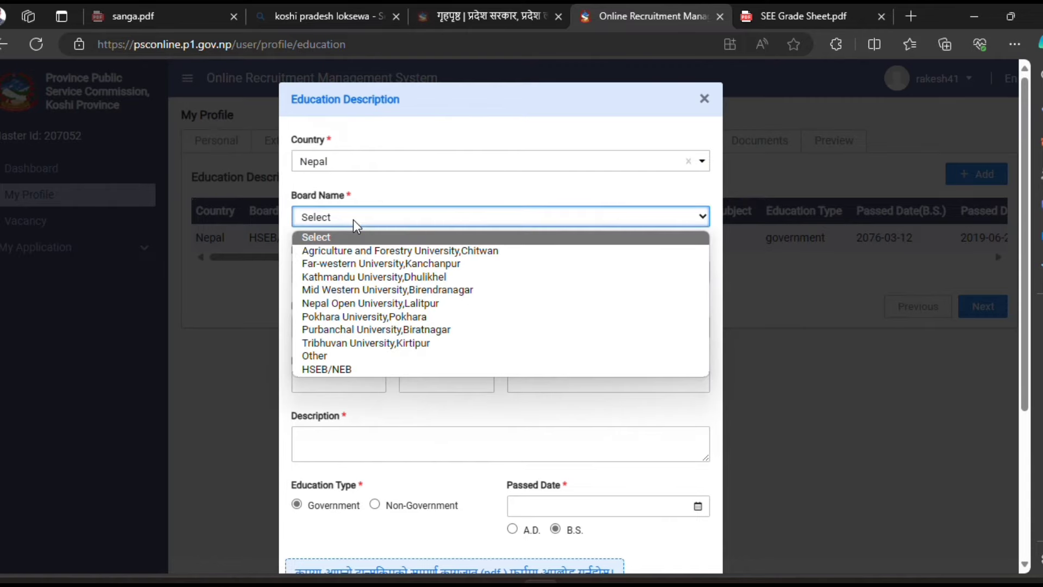
{"action": "left_click", "coordinate": [345, 360]}
{"action": "left_click", "coordinate": [567, 216]}
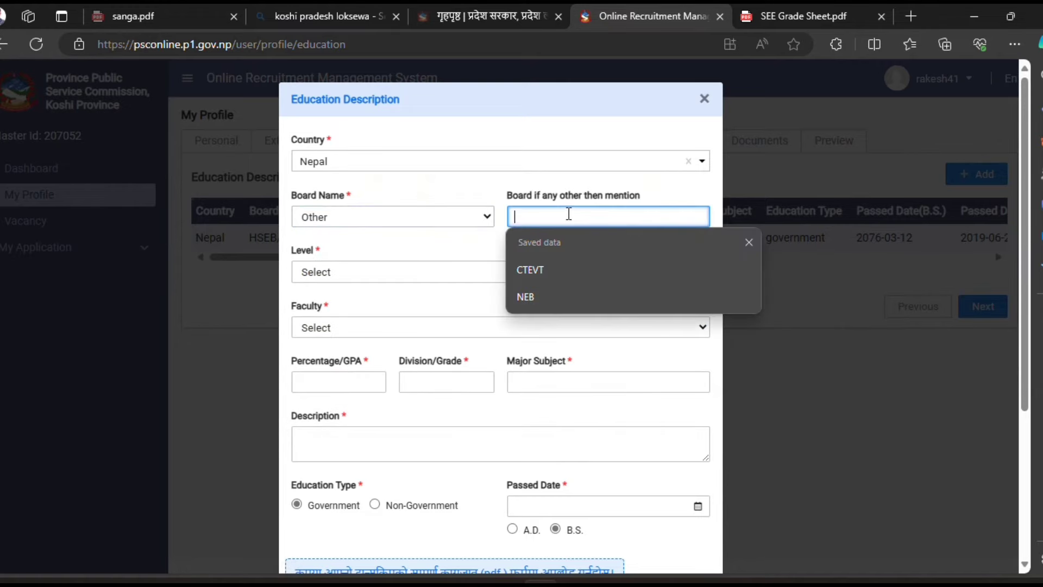
{"action": "left_click", "coordinate": [541, 266]}
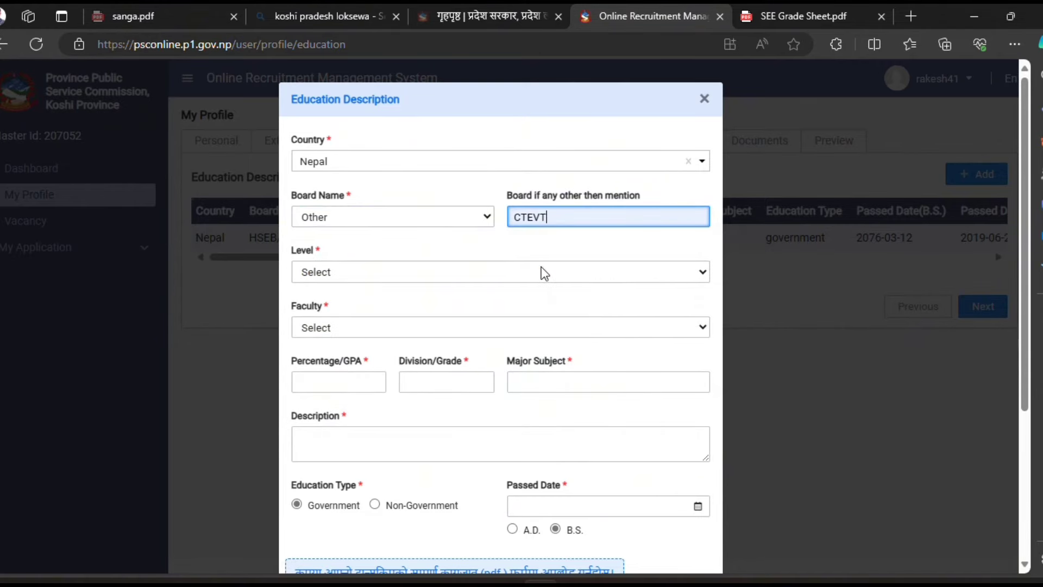
Step: Set the education level to +2/PCL and the faculty to Engineering
{"action": "left_click", "coordinate": [399, 278]}
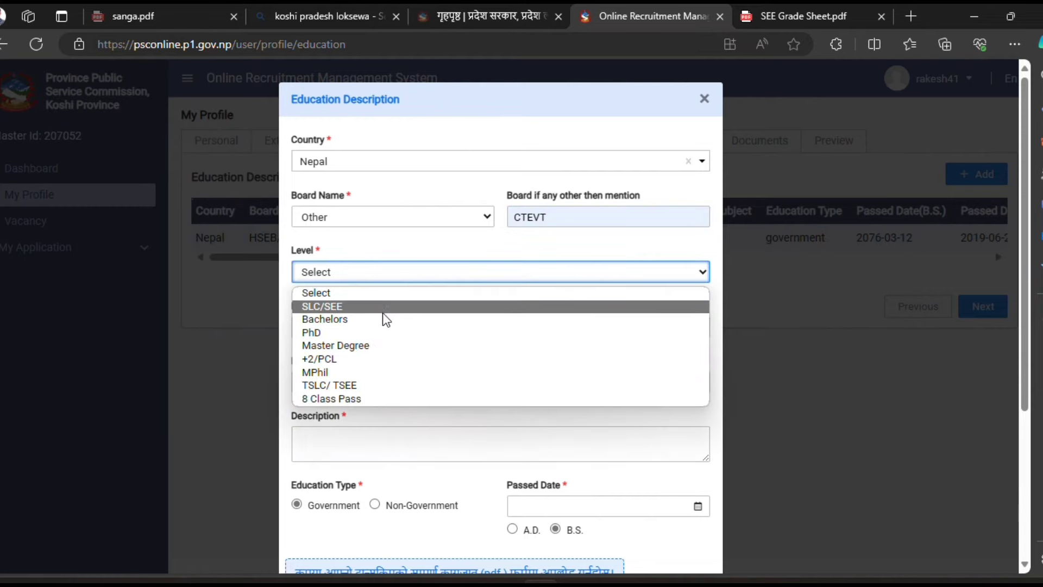
{"action": "left_click", "coordinate": [377, 360]}
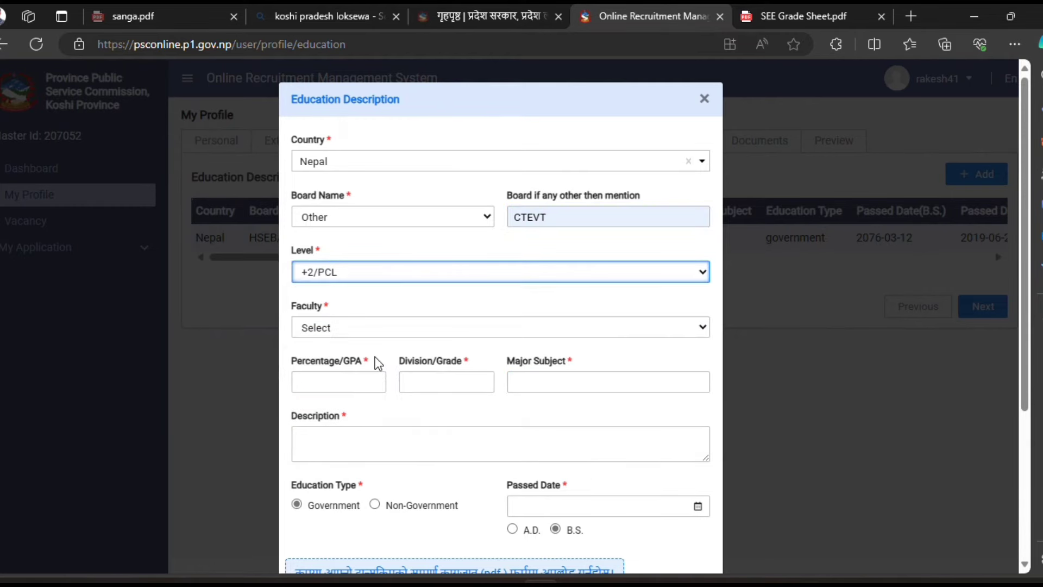
{"action": "left_click", "coordinate": [357, 325]}
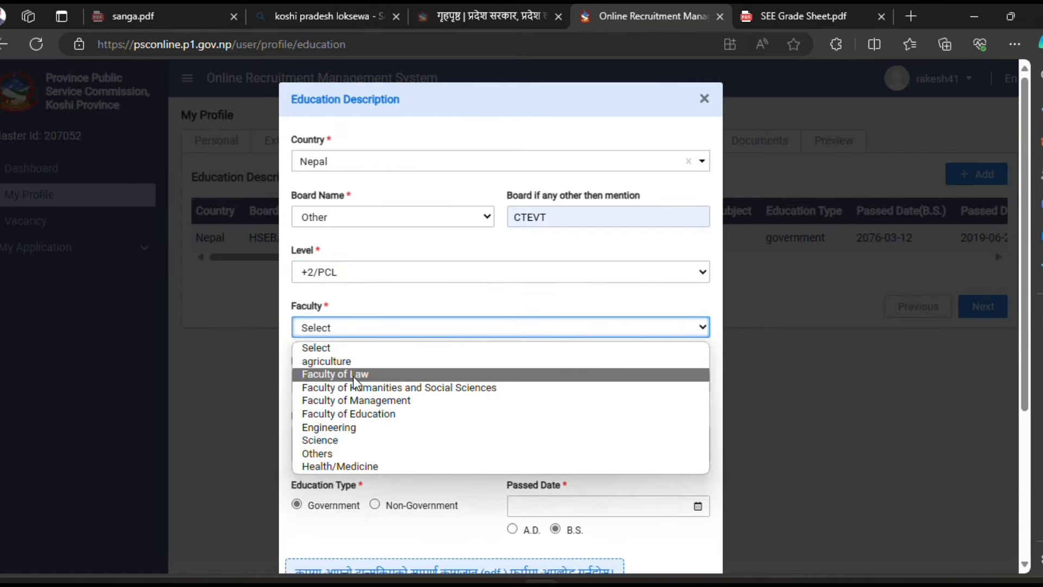
{"action": "left_click", "coordinate": [347, 427]}
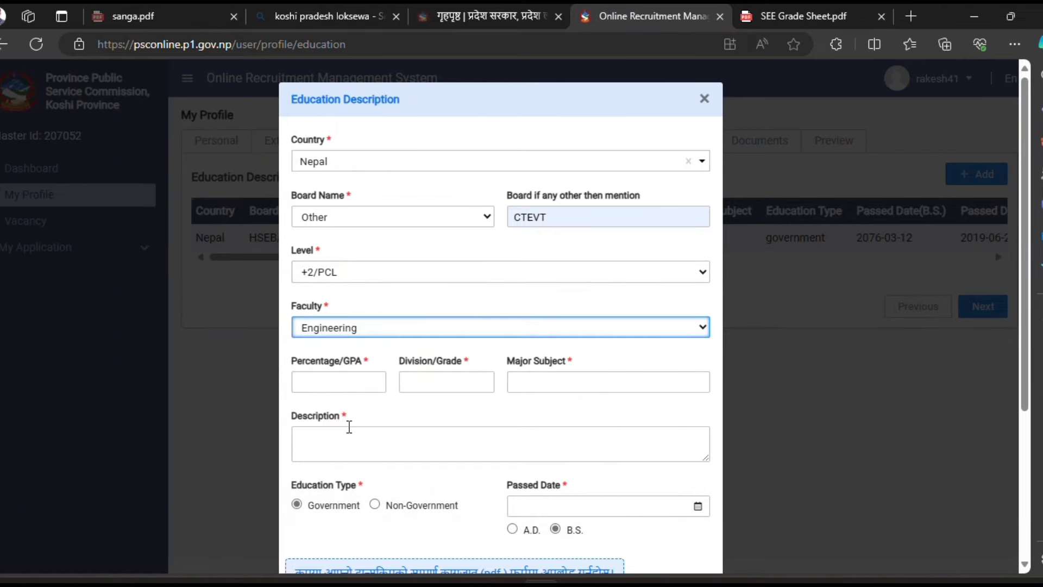
{"action": "scroll", "coordinate": [349, 412], "scroll_direction": "down", "scroll_amount": 1}
{"action": "left_click", "coordinate": [337, 349]}
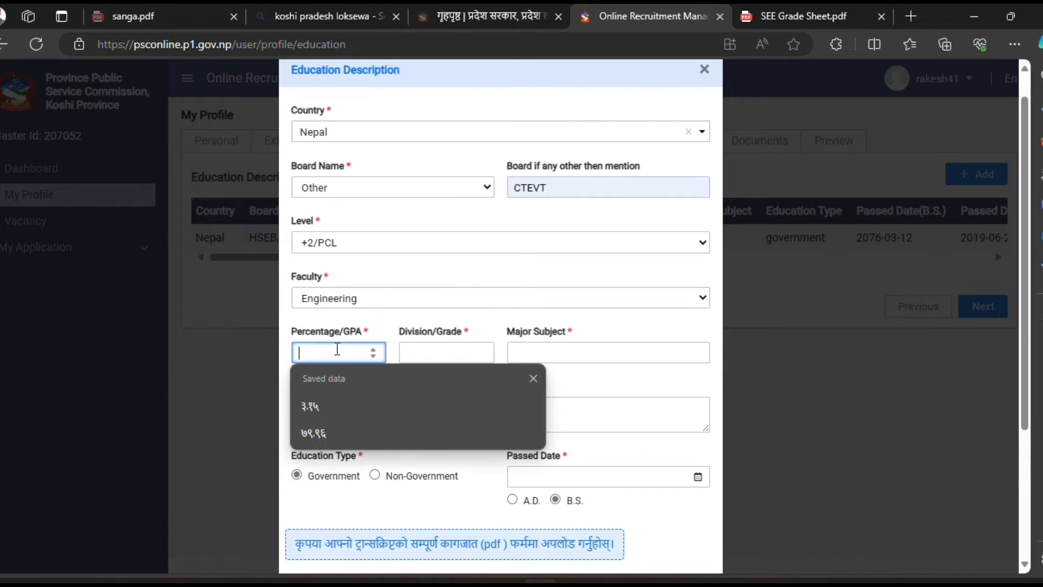
{"action": "type", "text": "79."}
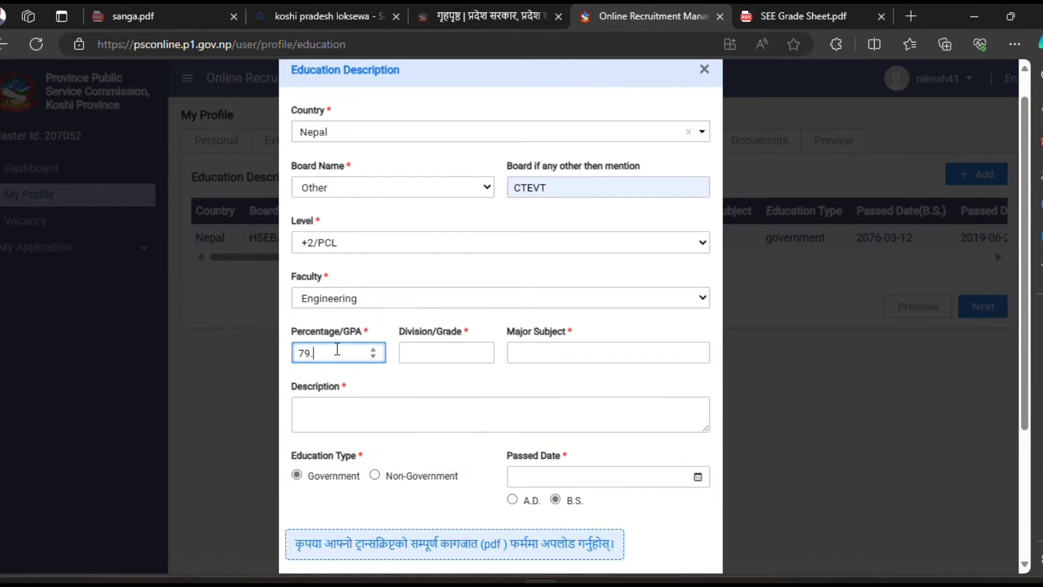
{"action": "key", "text": "BackSpace"}
{"action": "key", "text": "BackSpace"}
{"action": "key", "text": "BackSpace"}
{"action": "left_click", "coordinate": [435, 383]}
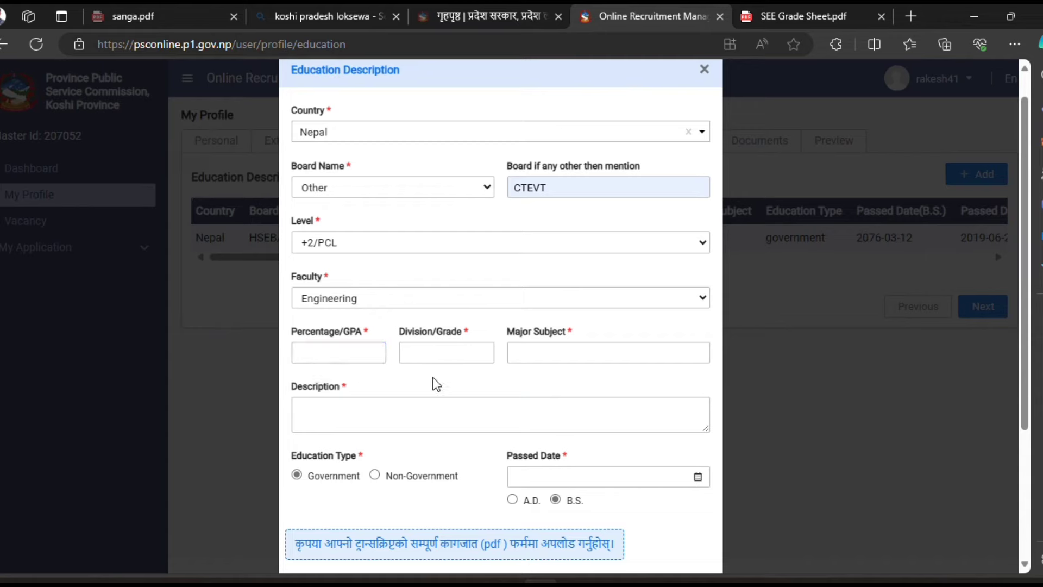
Step: Enter 79.95 as the percentage/GPA of the +2/PCL entry
{"action": "left_click", "coordinate": [324, 356]}
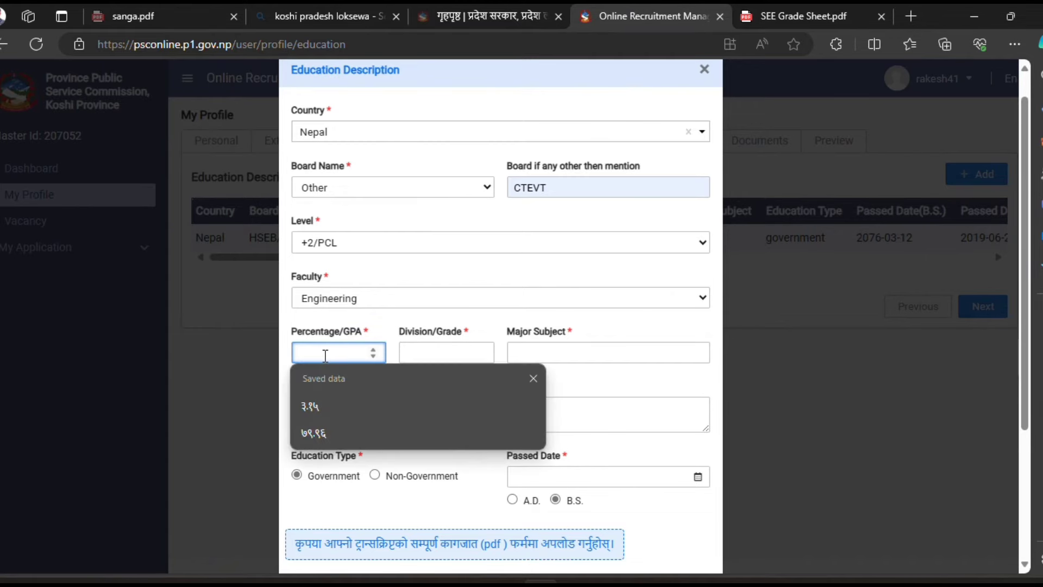
{"action": "type", "text": "79."}
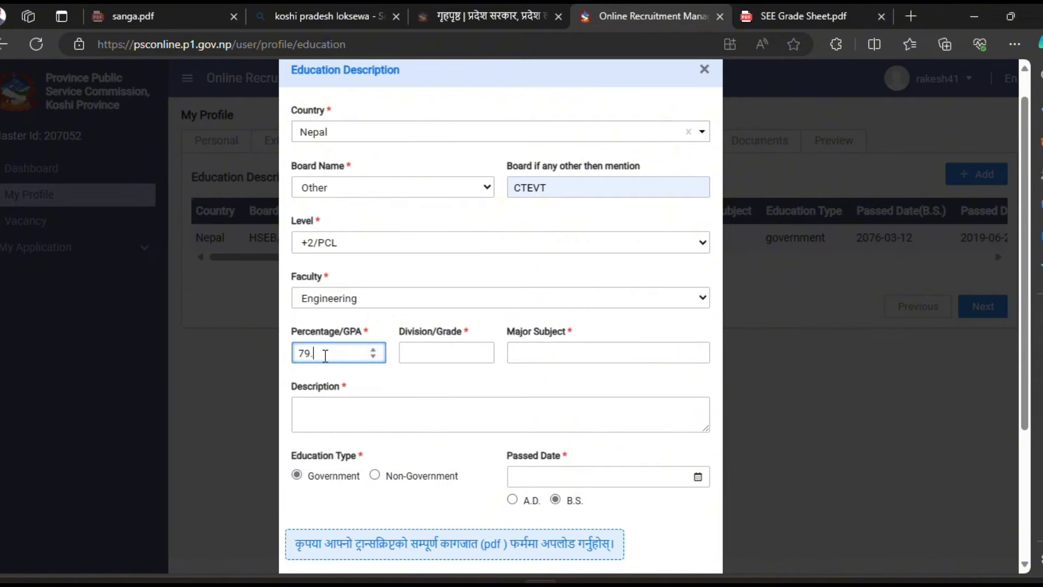
{"action": "type", "text": "96"}
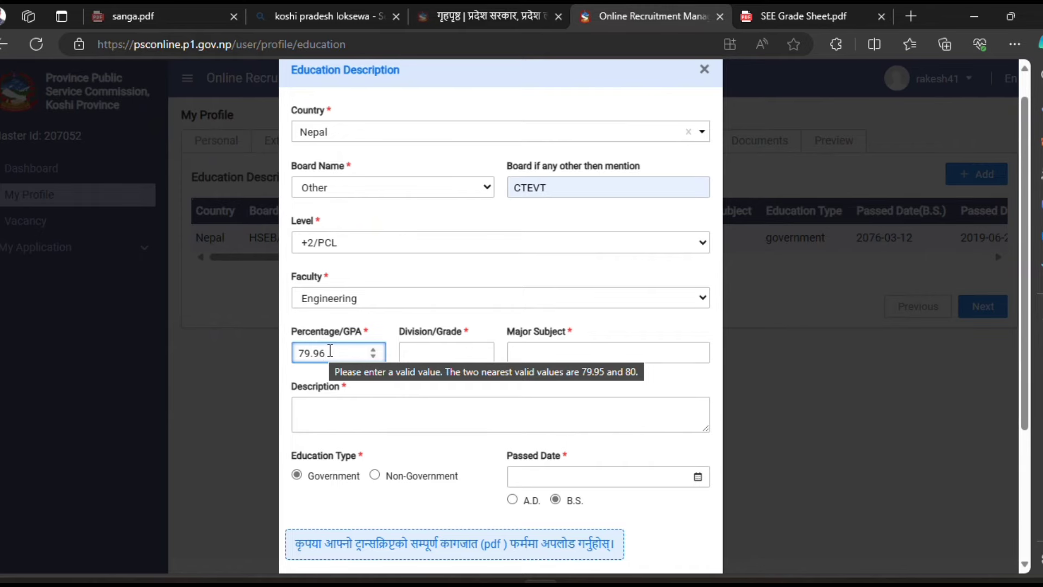
{"action": "key", "text": "BackSpace"}
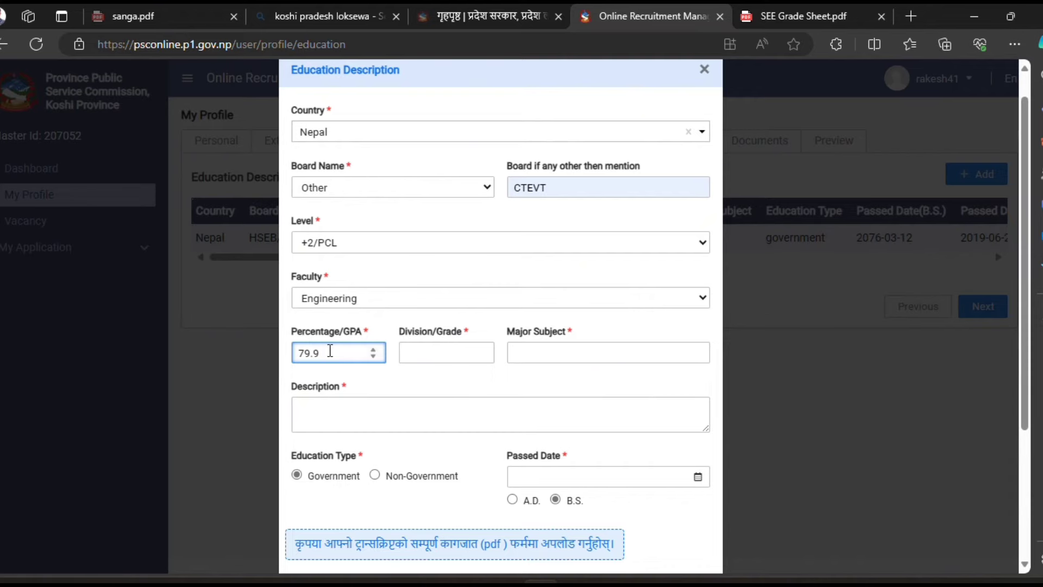
{"action": "type", "text": "5"}
Step: Set the division/grade to First and the major subject to DCE
{"action": "left_click", "coordinate": [427, 350]}
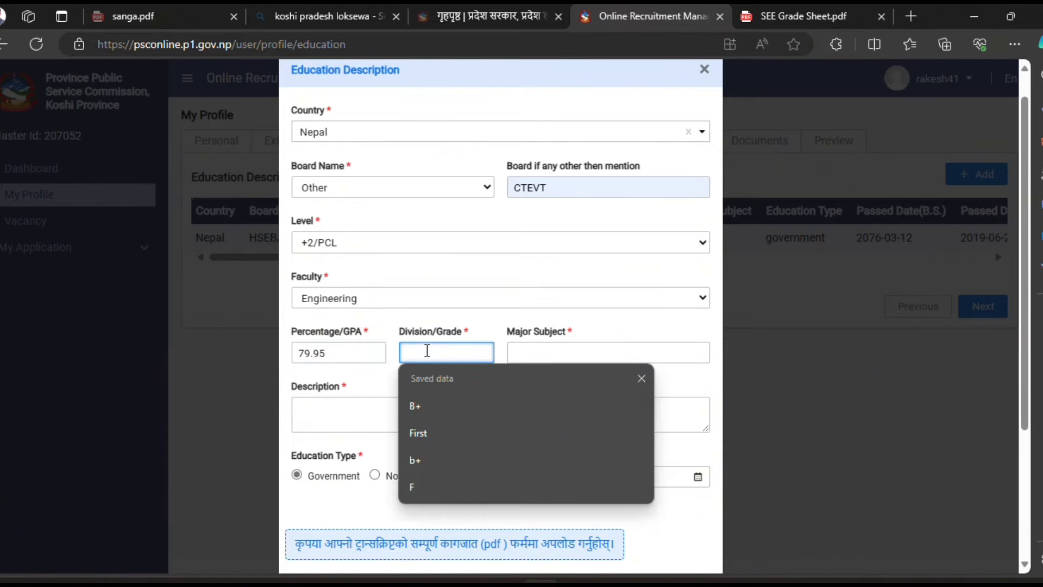
{"action": "left_click", "coordinate": [429, 432]}
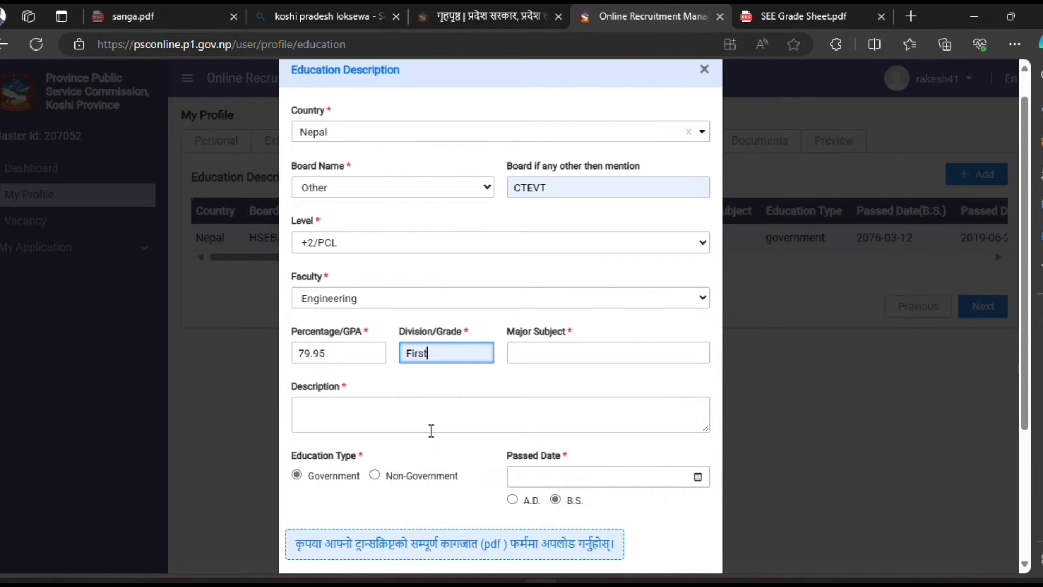
{"action": "left_click", "coordinate": [574, 350]}
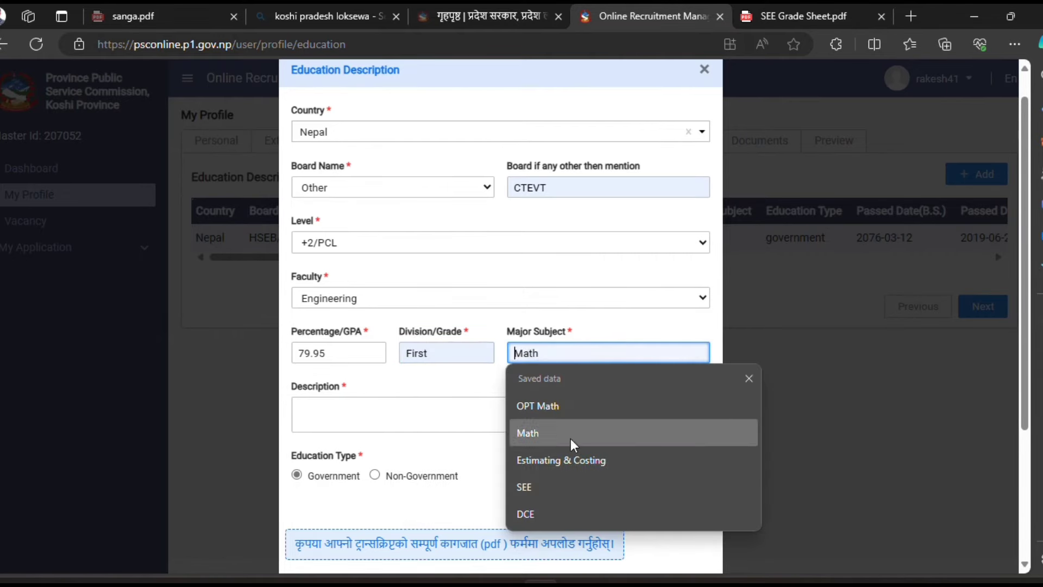
{"action": "left_click", "coordinate": [547, 511]}
Step: Describe the education entry as "CTEVT board Diploma in Civil Engineering."
{"action": "left_click", "coordinate": [385, 411]}
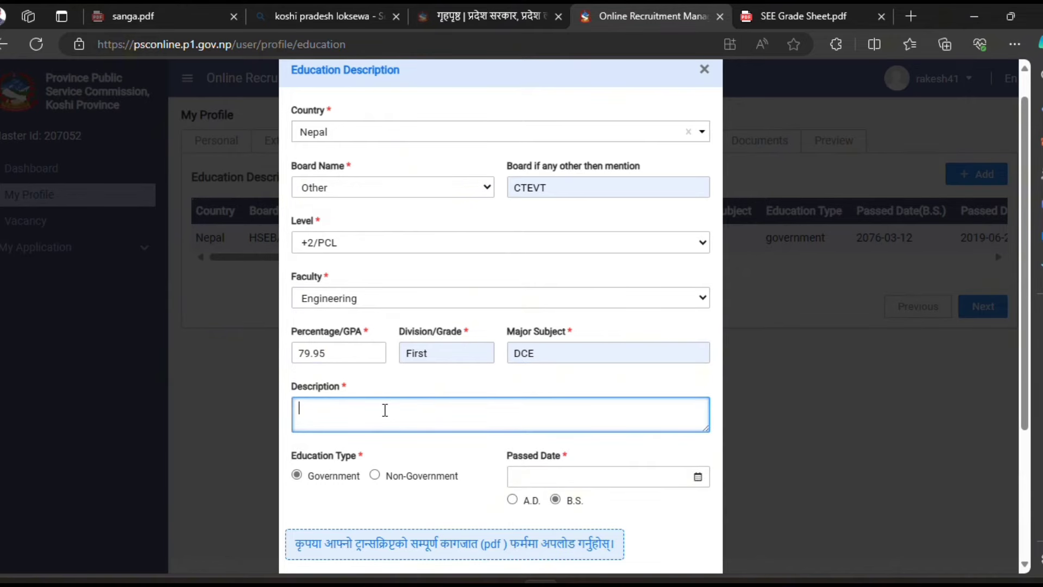
{"action": "type", "text": "CTEVT "}
{"action": "type", "text": "c"}
{"action": "key", "text": "BackSpace"}
{"action": "type", "text": "va"}
{"action": "key", "text": "BackSpace"}
{"action": "key", "text": "BackSpace"}
{"action": "type", "text": "board Diploma in "}
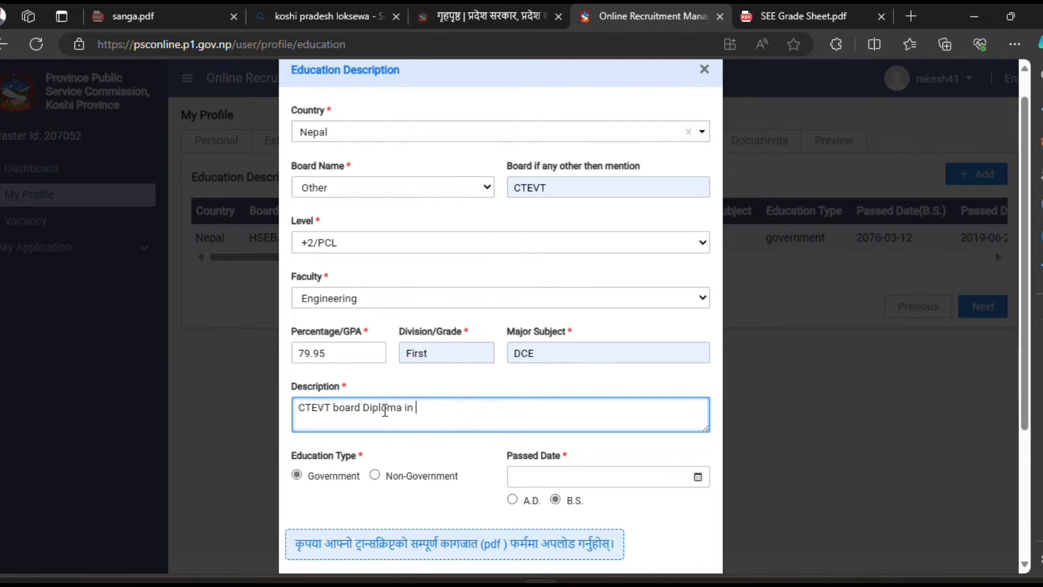
{"action": "type", "text": "Civlil"}
{"action": "key", "text": "BackSpace"}
{"action": "key", "text": "BackSpace"}
{"action": "key", "text": "BackSpace"}
{"action": "key", "text": "BackSpace"}
{"action": "type", "text": "il Engin"}
{"action": "key", "text": "Tab"}
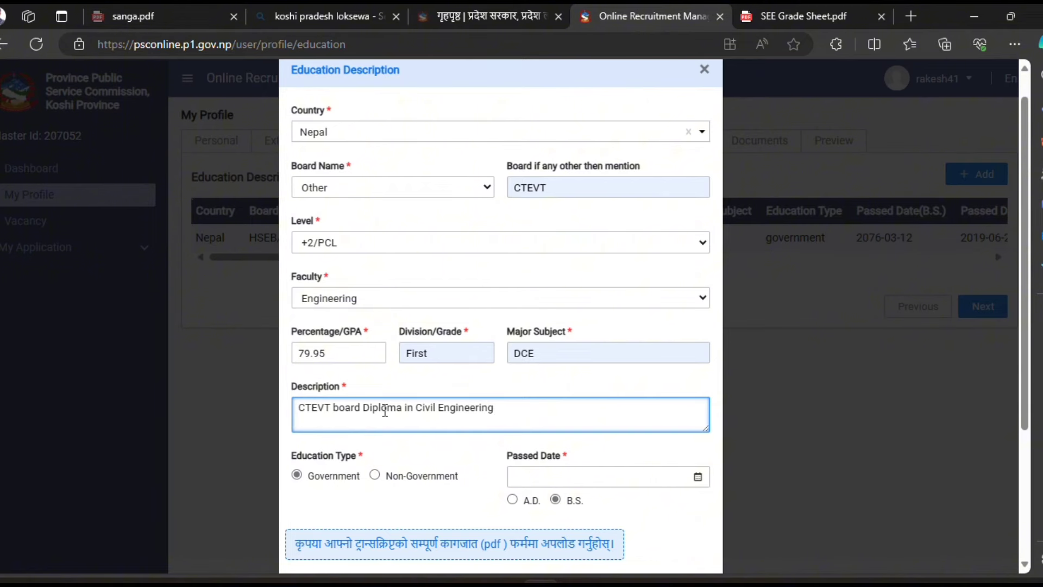
Step: Close the CTEVT marksheet PDF and set the entry's passed date to its issue date, 2023-07-25 in A.D
{"action": "scroll", "coordinate": [386, 411], "scroll_direction": "down", "scroll_amount": 2}
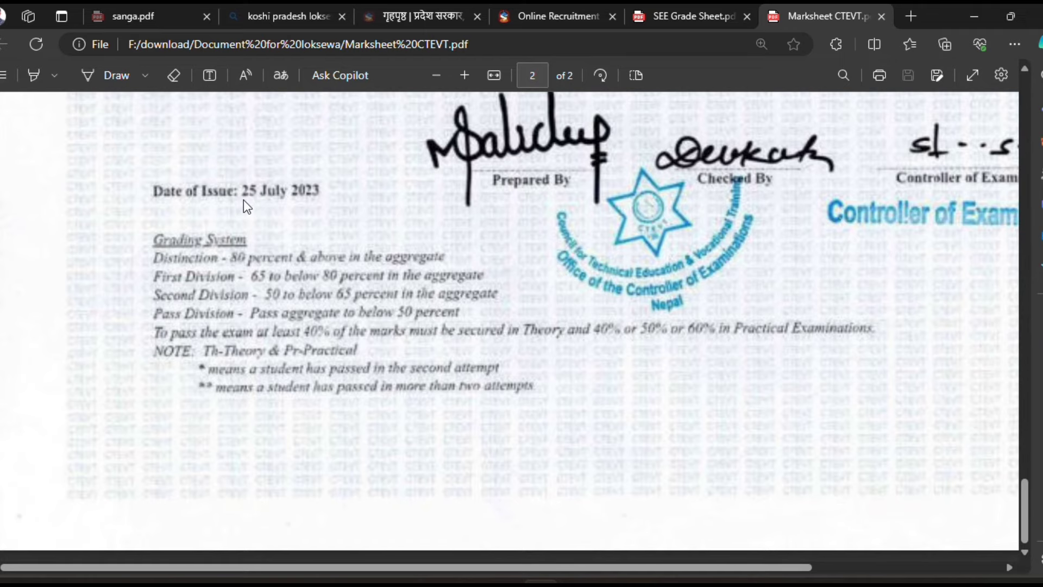
{"action": "key", "text": "ctrl+w"}
{"action": "left_click", "coordinate": [673, 19]}
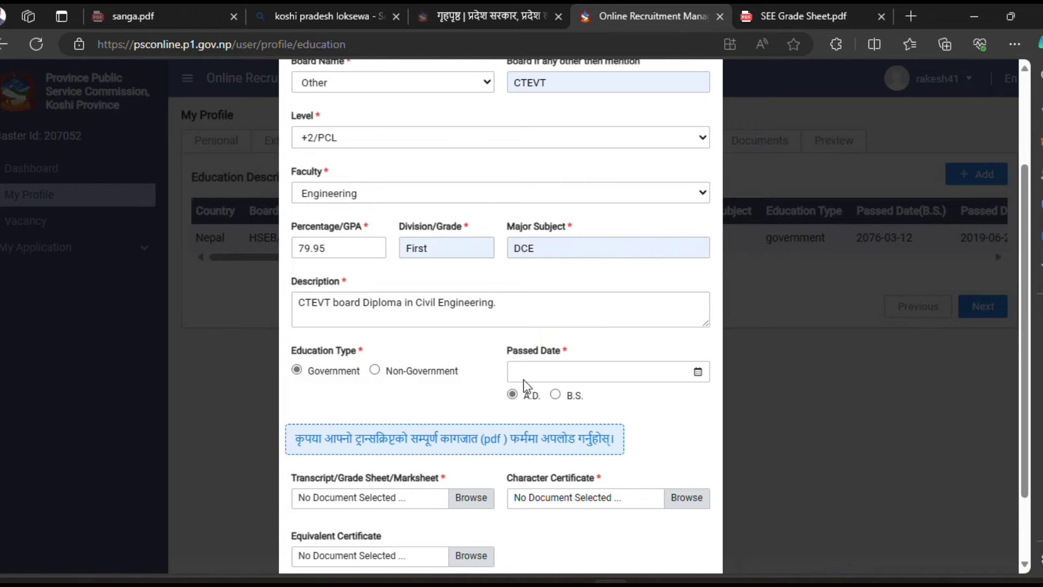
{"action": "scroll", "coordinate": [409, 324], "scroll_direction": "down", "scroll_amount": 2}
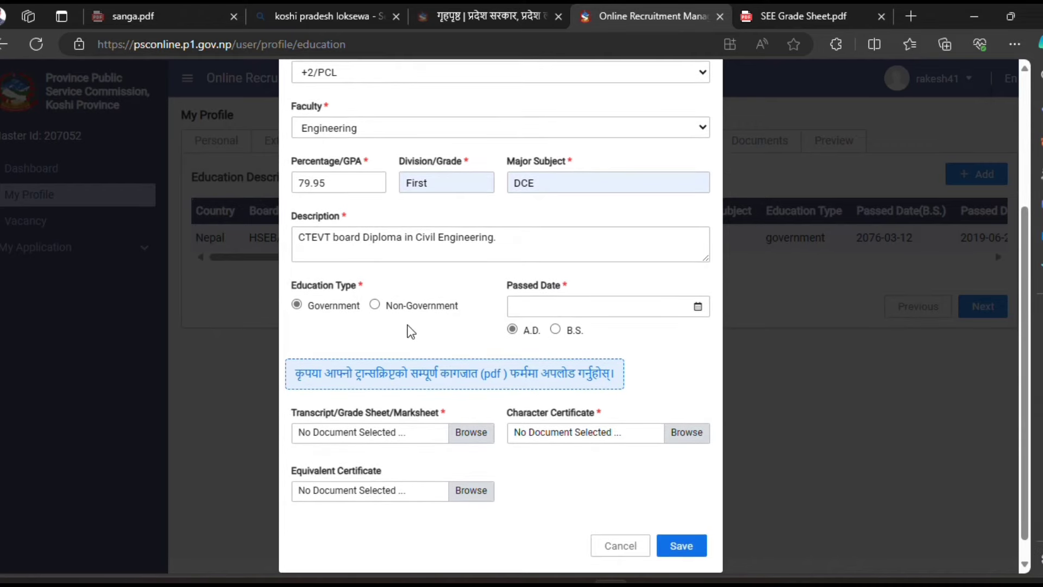
{"action": "left_click", "coordinate": [659, 309]}
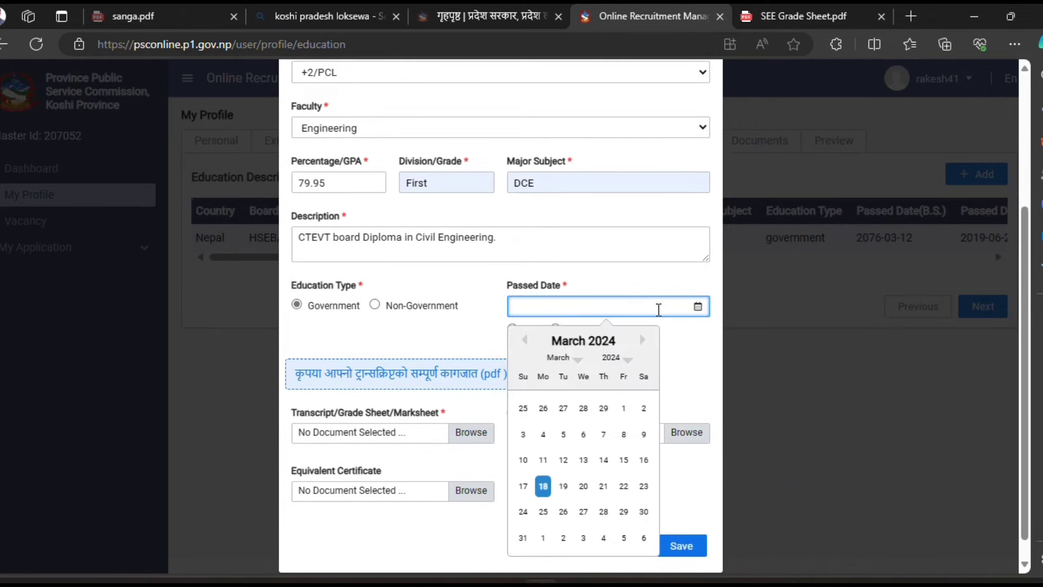
{"action": "left_click", "coordinate": [619, 364]}
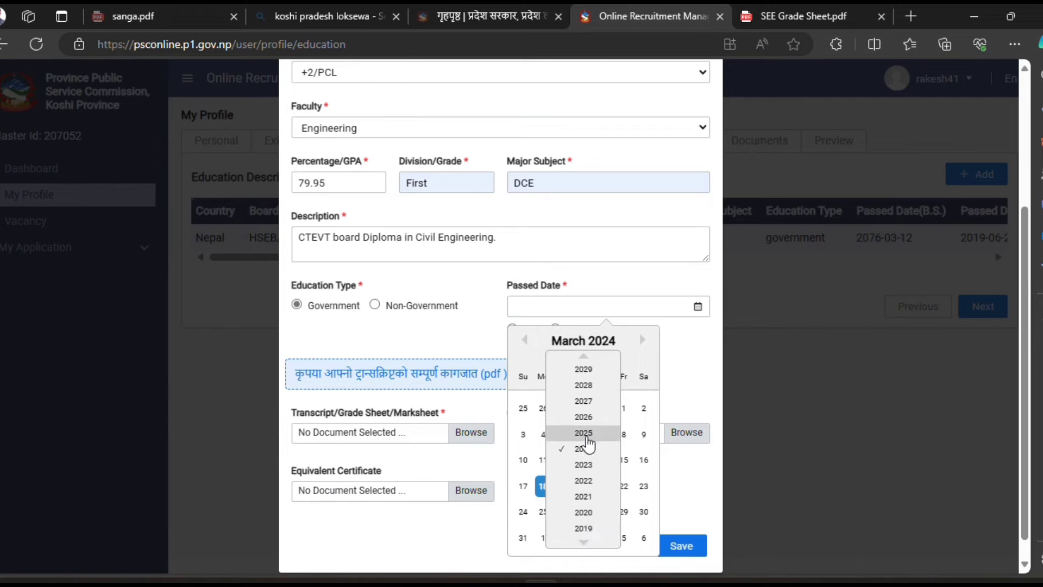
{"action": "left_click", "coordinate": [584, 465]}
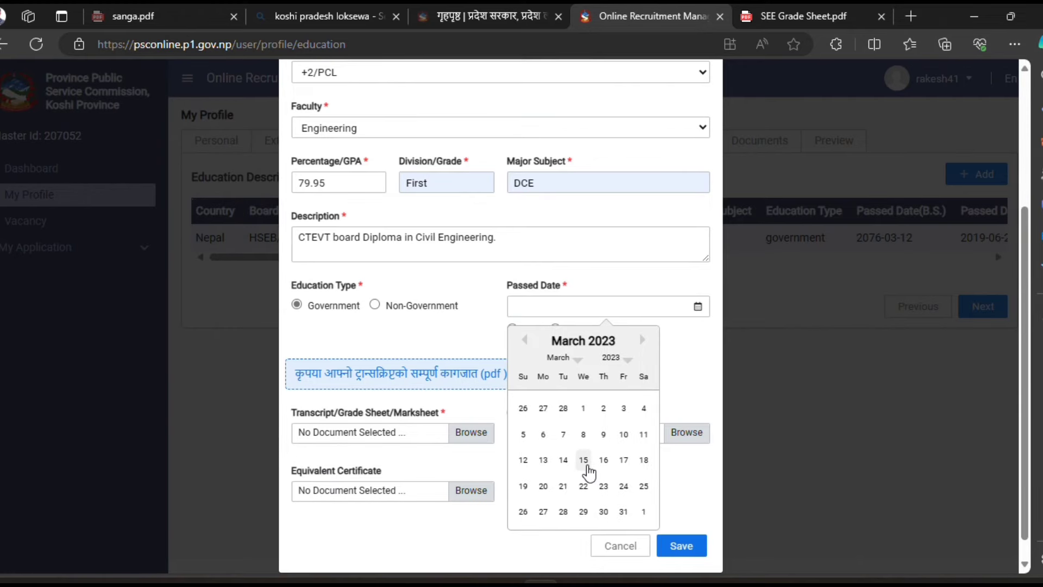
{"action": "left_click", "coordinate": [578, 360]}
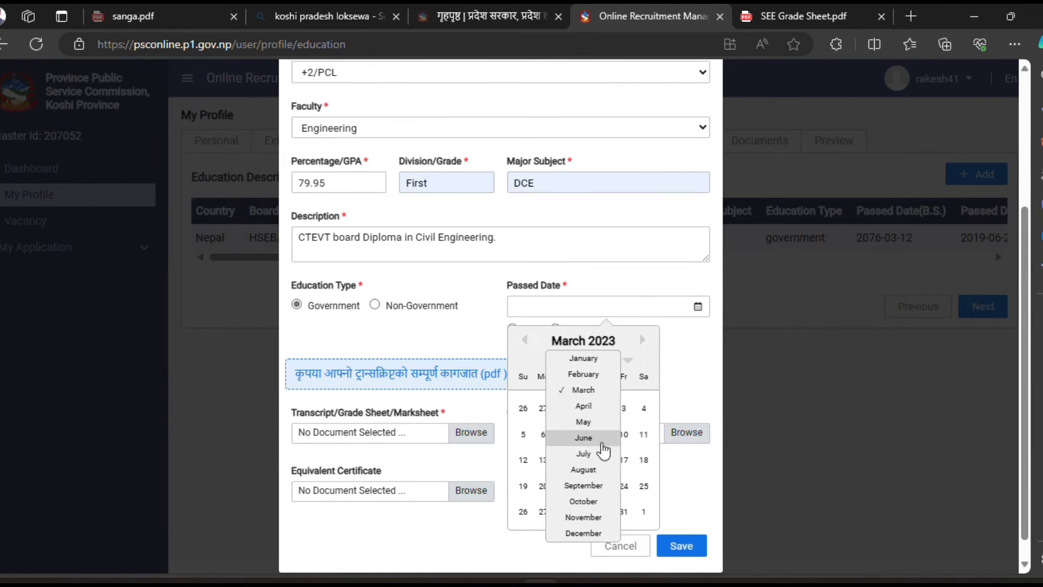
{"action": "left_click", "coordinate": [584, 454]}
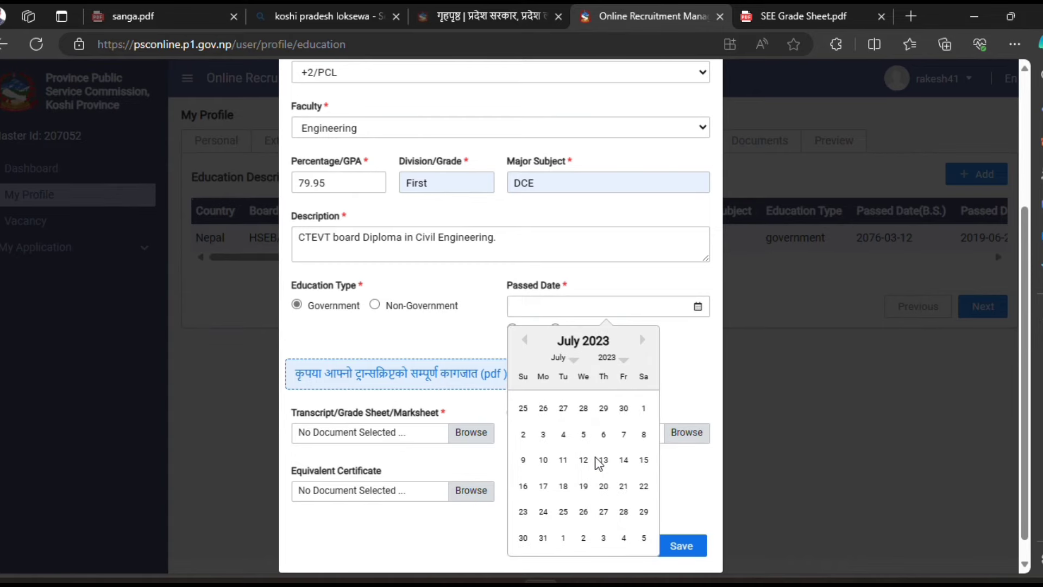
{"action": "left_click", "coordinate": [563, 511]}
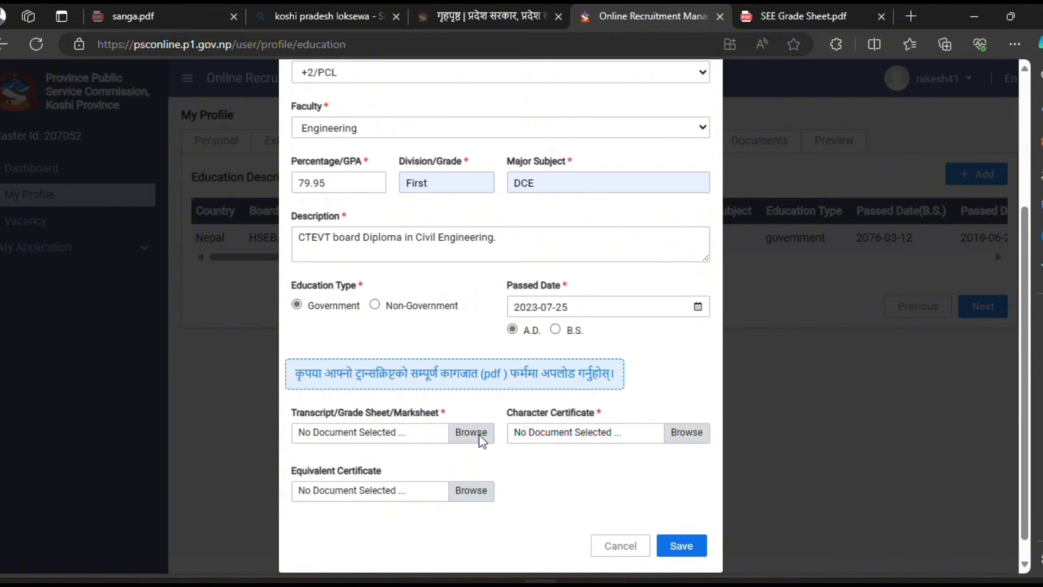
Step: Attach the Marksheet CTEVT PDF as the entry's transcript/grade sheet/marksheet
{"action": "left_click", "coordinate": [442, 432]}
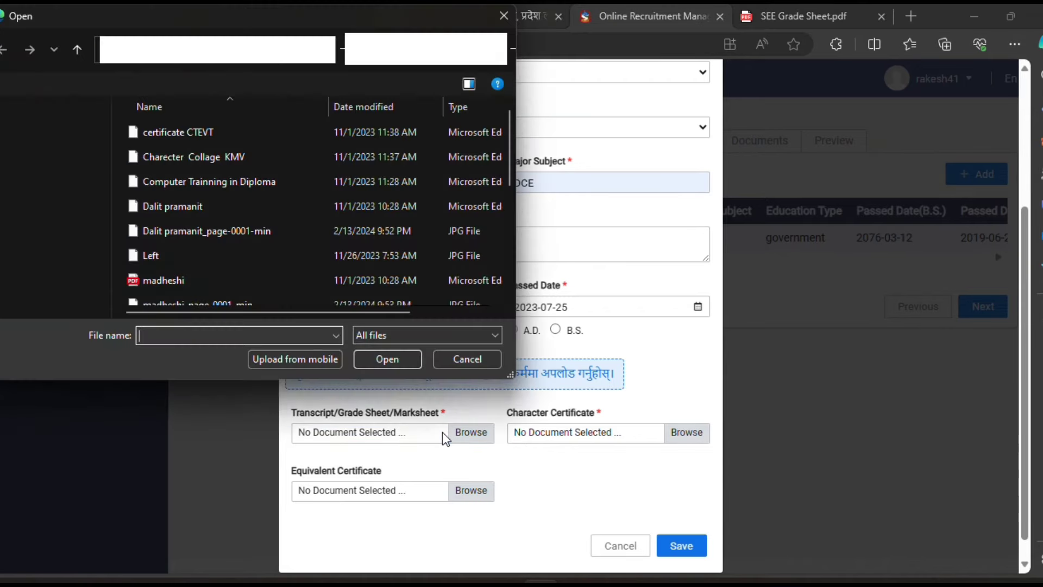
{"action": "scroll", "coordinate": [238, 241], "scroll_direction": "down", "scroll_amount": 1}
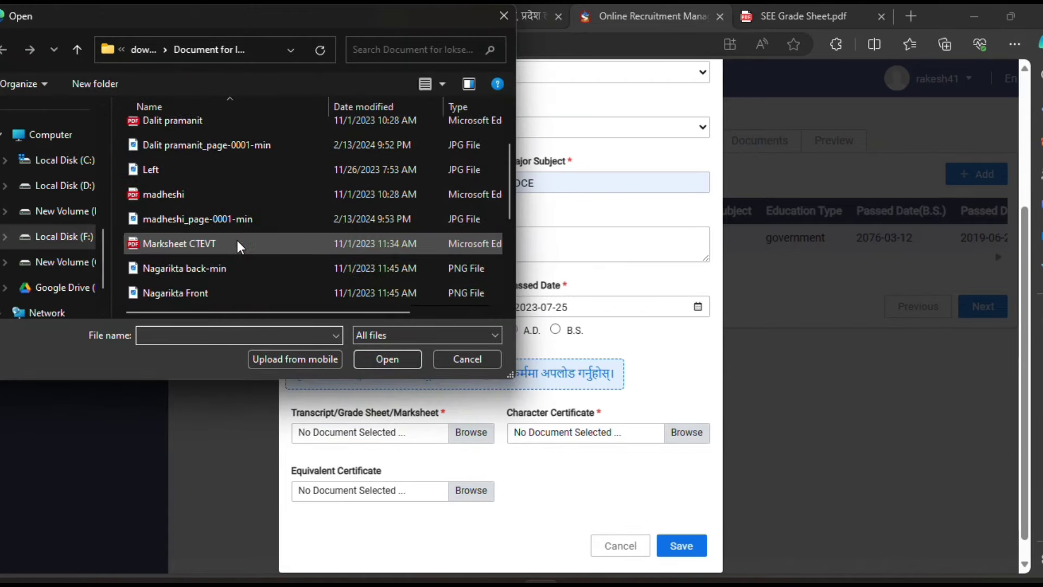
{"action": "left_click", "coordinate": [237, 243]}
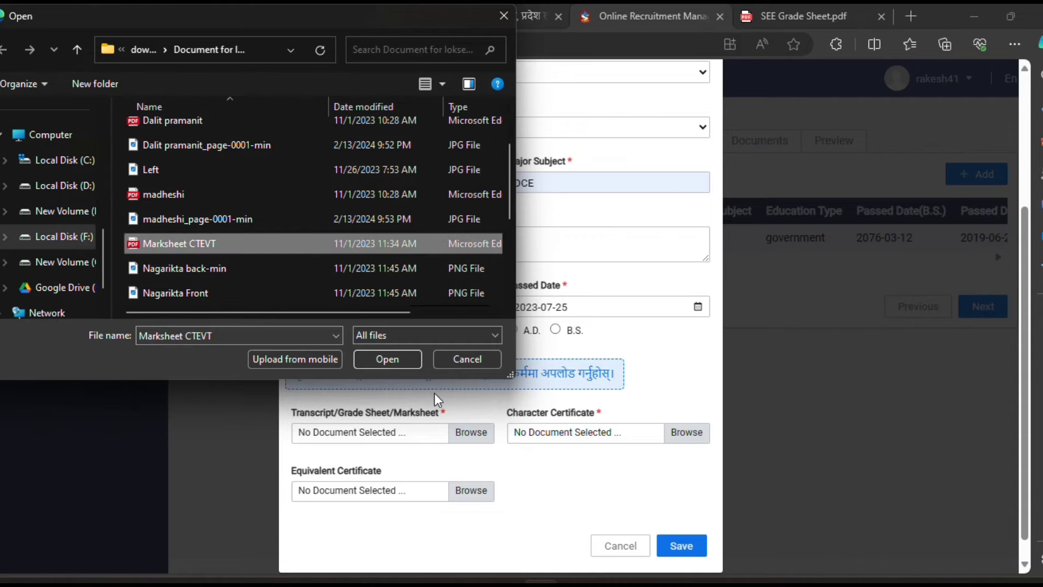
{"action": "left_click", "coordinate": [399, 361]}
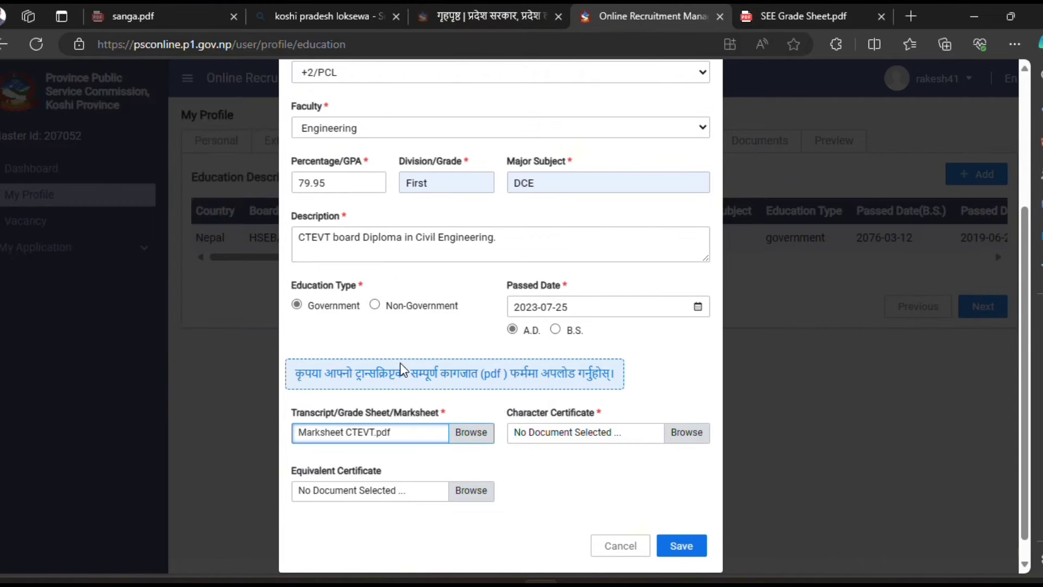
Step: Attach the Charecter Collage KMV PDF as the education entry's character certificate
{"action": "left_click", "coordinate": [550, 440]}
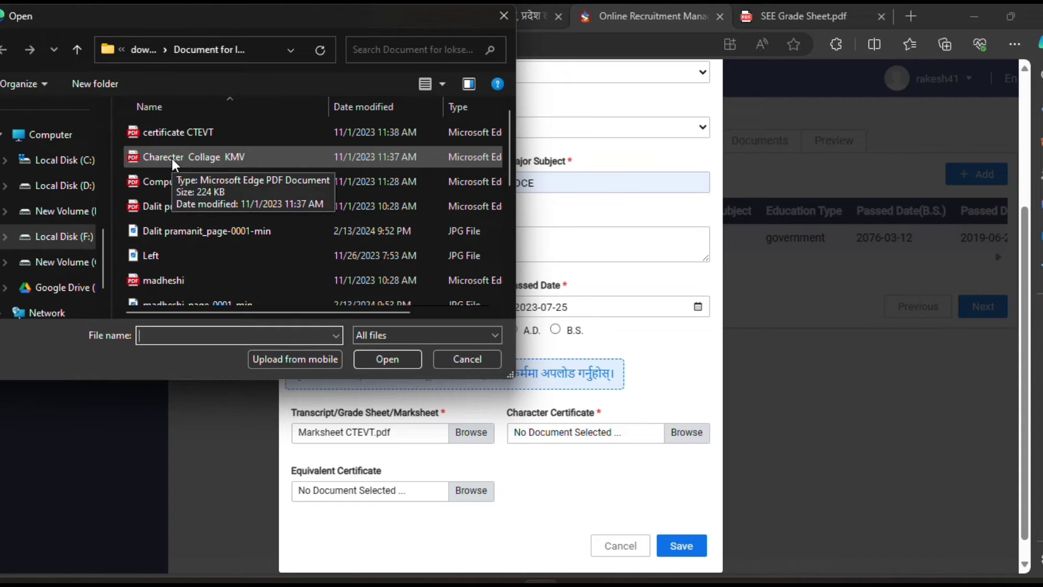
{"action": "left_click", "coordinate": [212, 159]}
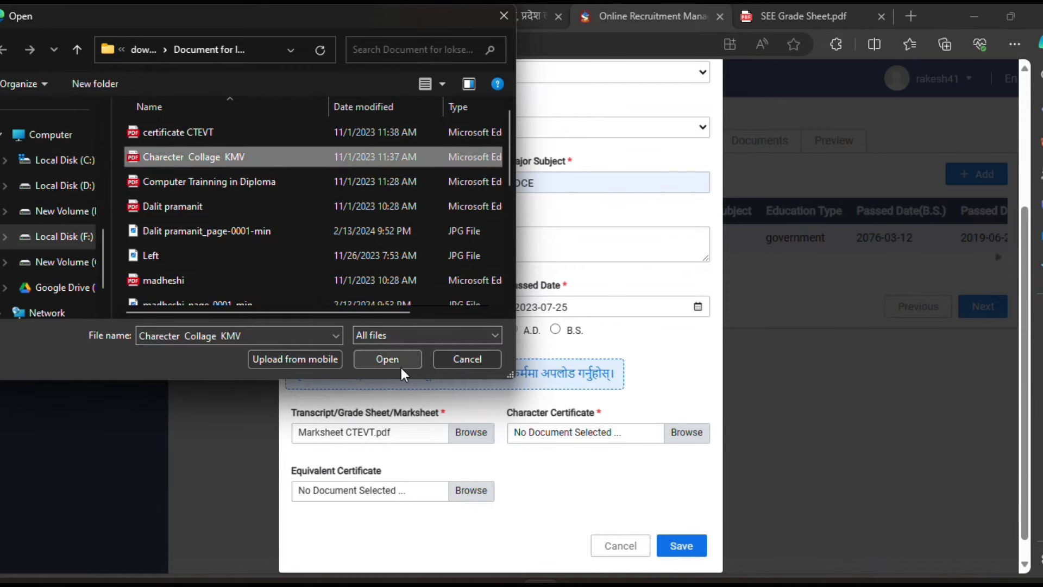
{"action": "left_click", "coordinate": [387, 360]}
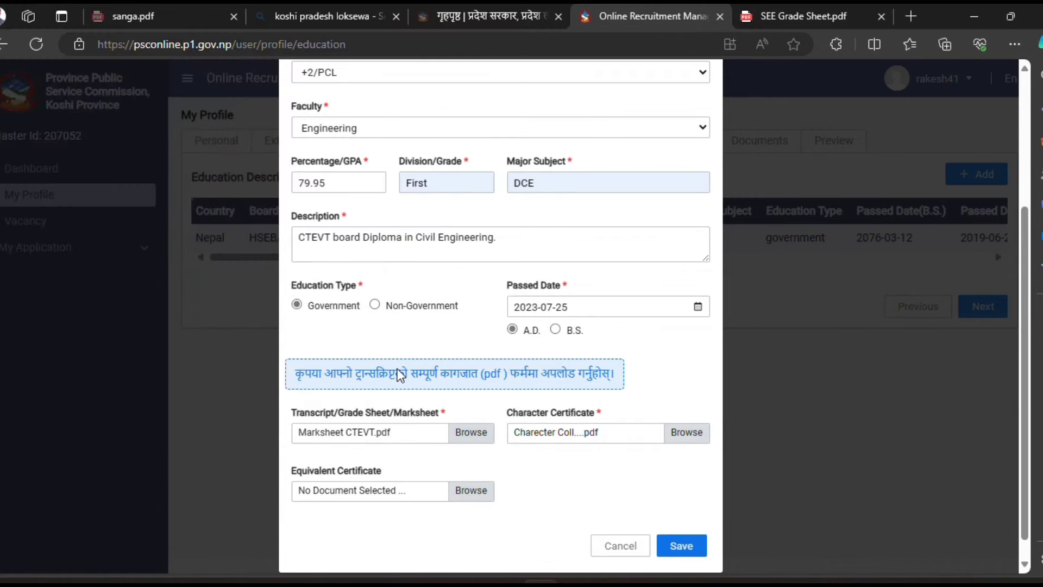
Step: Attach the certificate CTEVT PDF as the equivalent certificate and save the education entry
{"action": "left_click", "coordinate": [435, 496]}
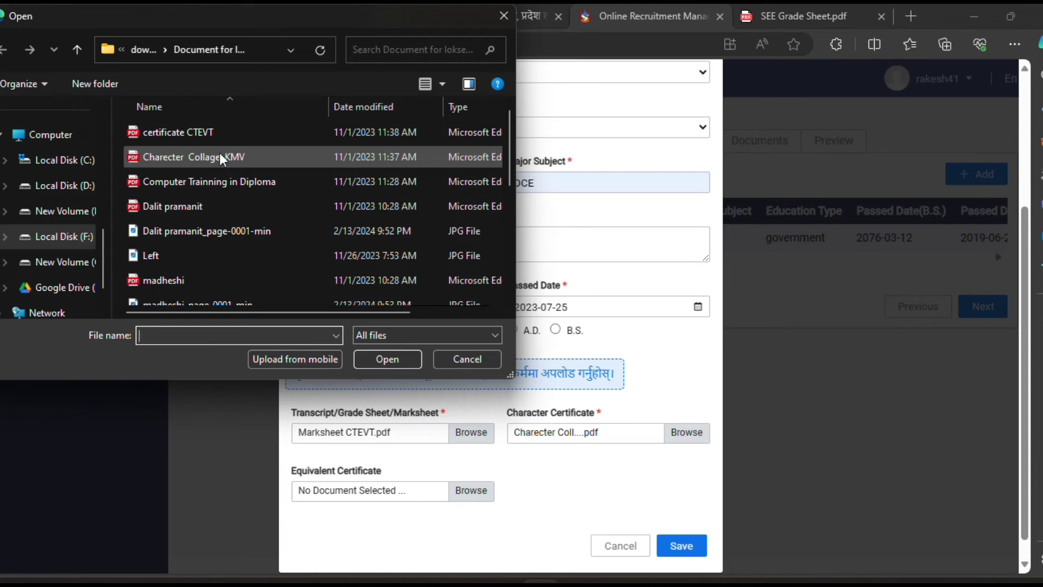
{"action": "left_click", "coordinate": [192, 129]}
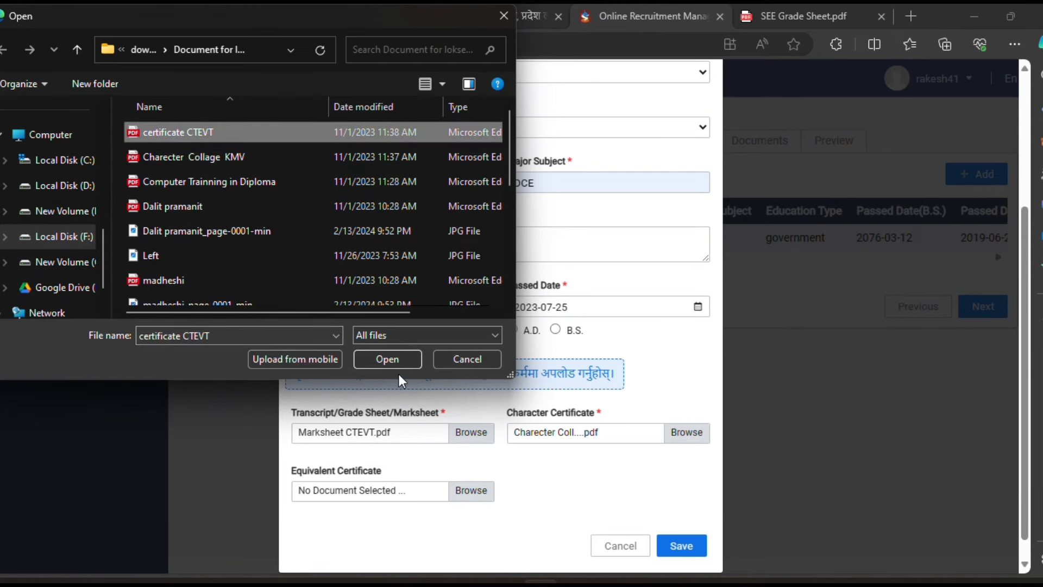
{"action": "left_click", "coordinate": [390, 360]}
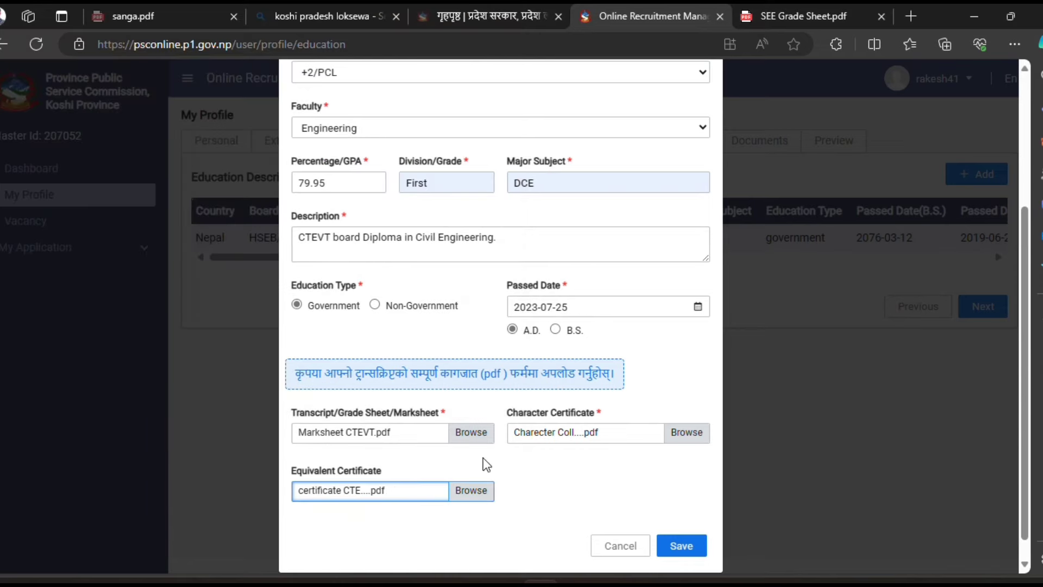
{"action": "left_click", "coordinate": [682, 546]}
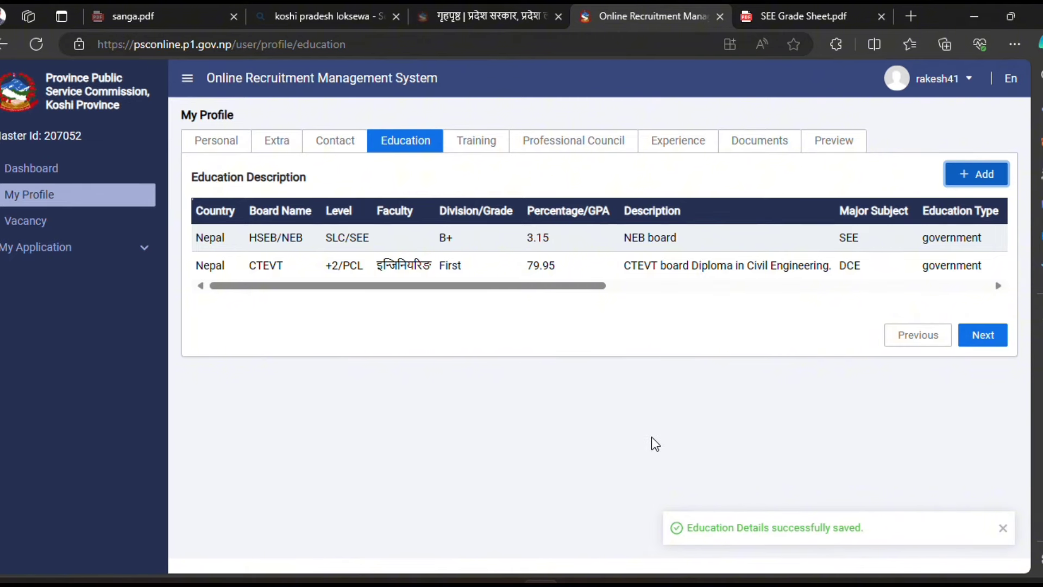
Step: Advance to the profile's Documents section, leaving Training, Professional Council and Experience without entries
{"action": "left_click", "coordinate": [990, 337]}
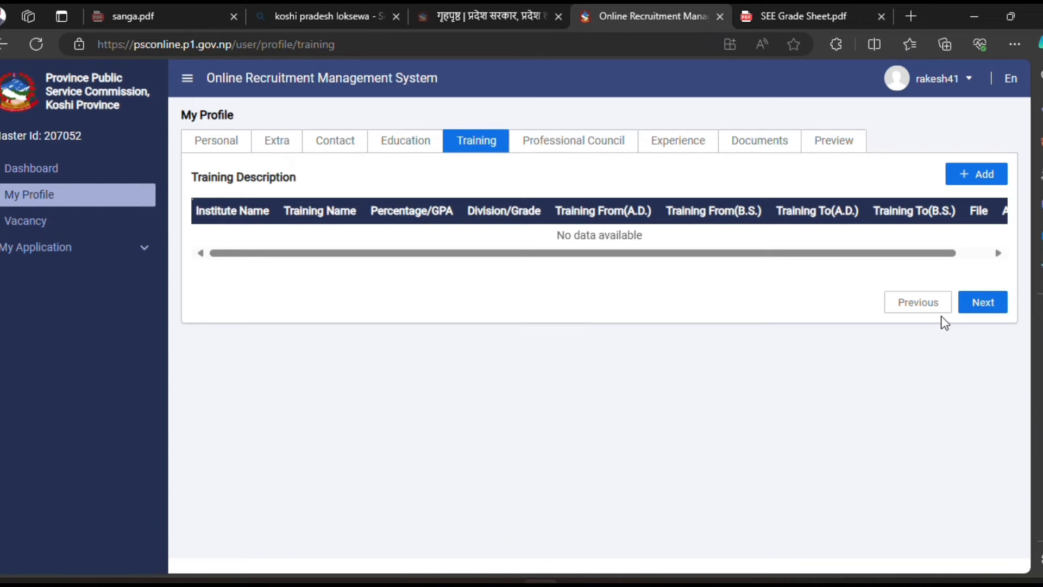
{"action": "left_click", "coordinate": [973, 313]}
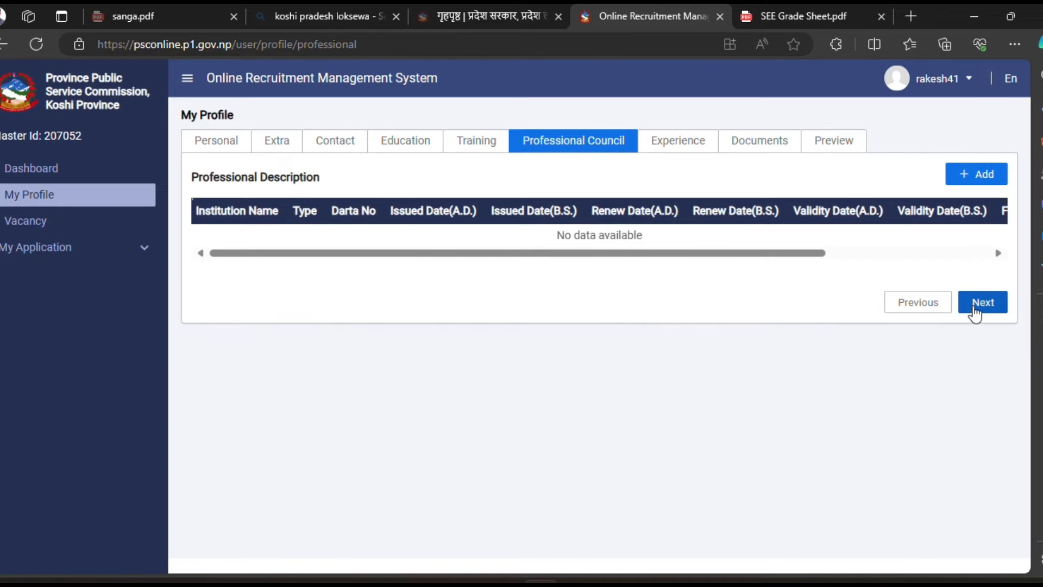
{"action": "left_click", "coordinate": [975, 313]}
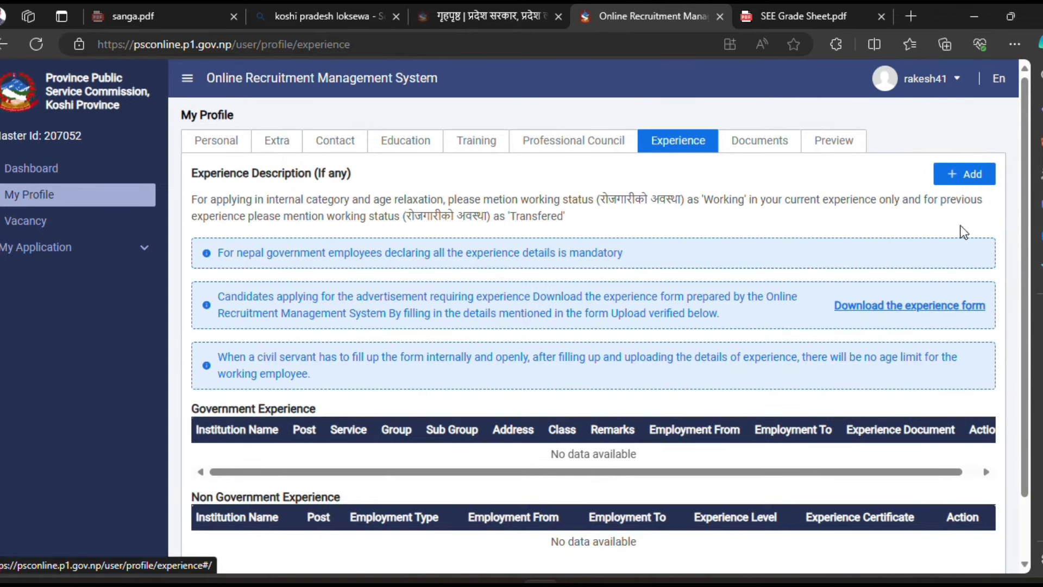
{"action": "scroll", "coordinate": [753, 432], "scroll_direction": "down", "scroll_amount": 2}
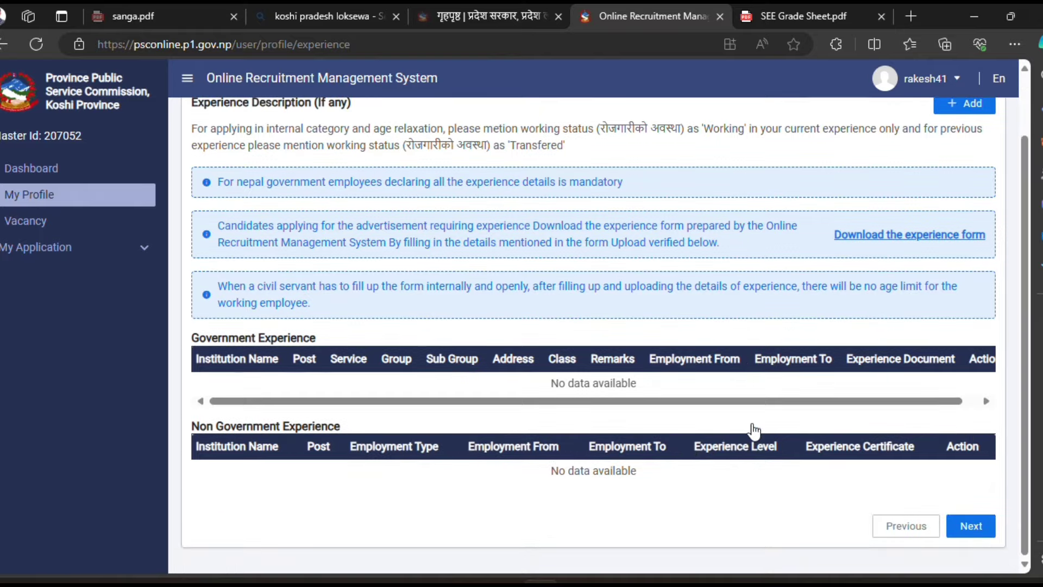
{"action": "left_click", "coordinate": [970, 524]}
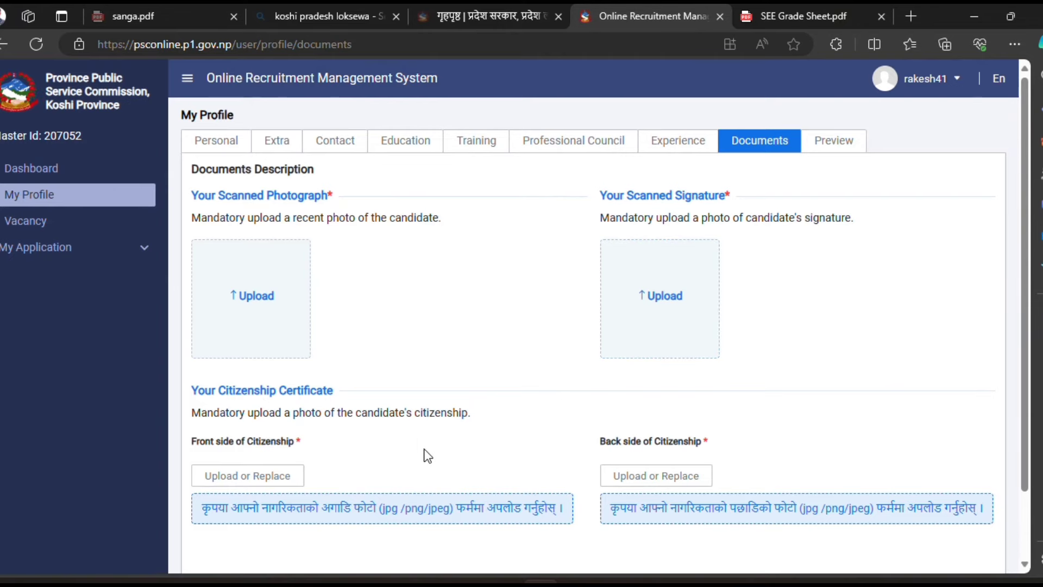
Step: Upload the JPG file named photo as the candidate's scanned photograph
{"action": "scroll", "coordinate": [428, 455], "scroll_direction": "down", "scroll_amount": 2}
{"action": "scroll", "coordinate": [427, 454], "scroll_direction": "up", "scroll_amount": 2}
{"action": "left_click", "coordinate": [253, 308]}
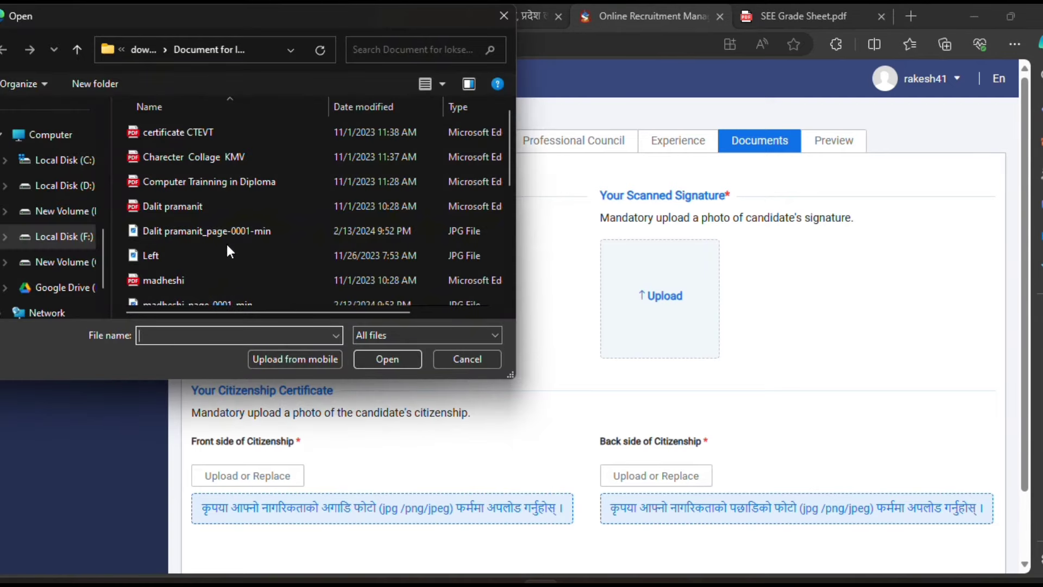
{"action": "scroll", "coordinate": [226, 245], "scroll_direction": "down", "scroll_amount": 2}
{"action": "scroll", "coordinate": [227, 246], "scroll_direction": "down", "scroll_amount": 1}
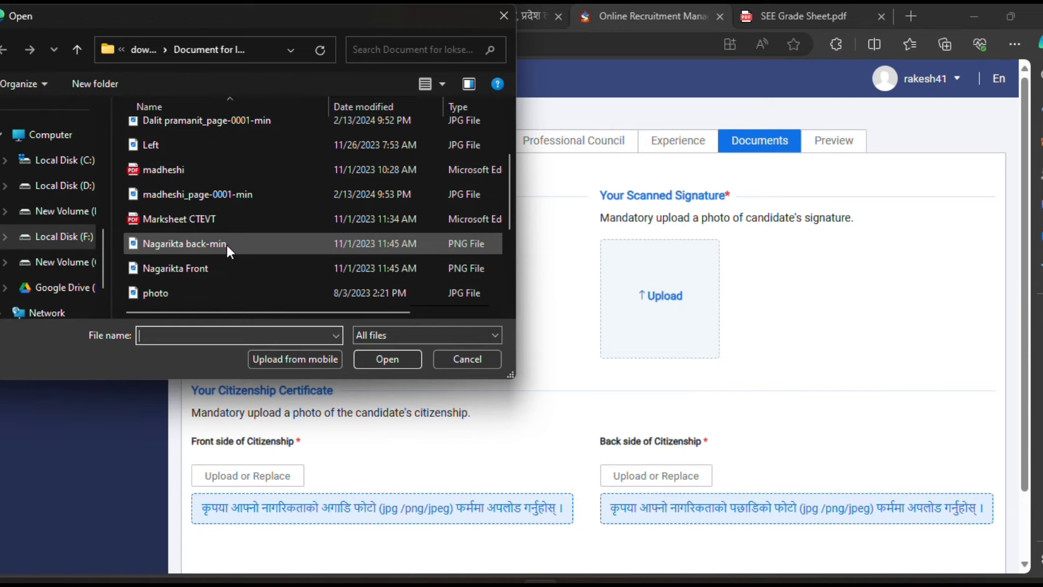
{"action": "scroll", "coordinate": [226, 246], "scroll_direction": "down", "scroll_amount": 2}
{"action": "left_click", "coordinate": [214, 245]}
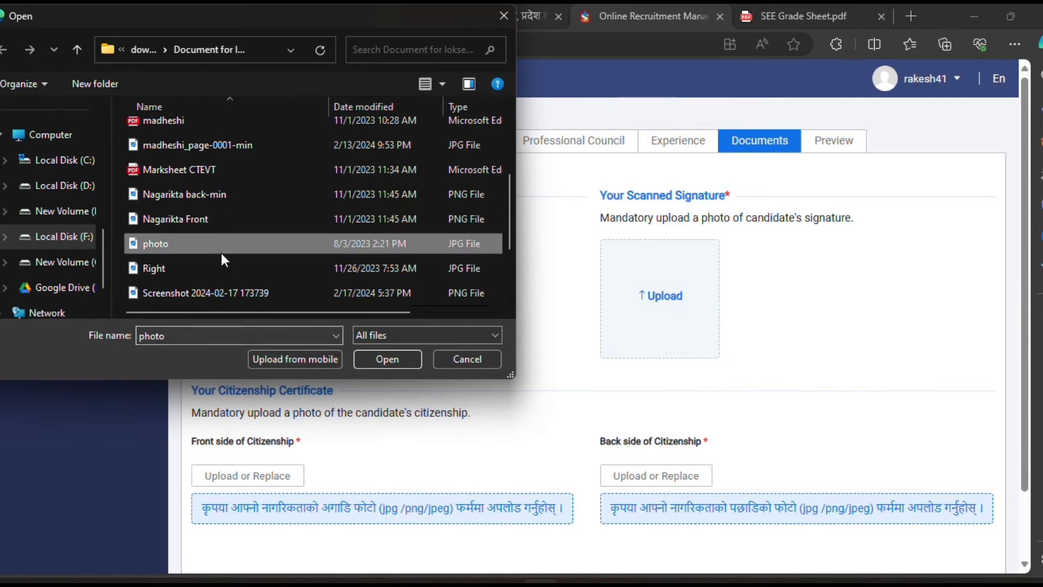
{"action": "left_click", "coordinate": [387, 359]}
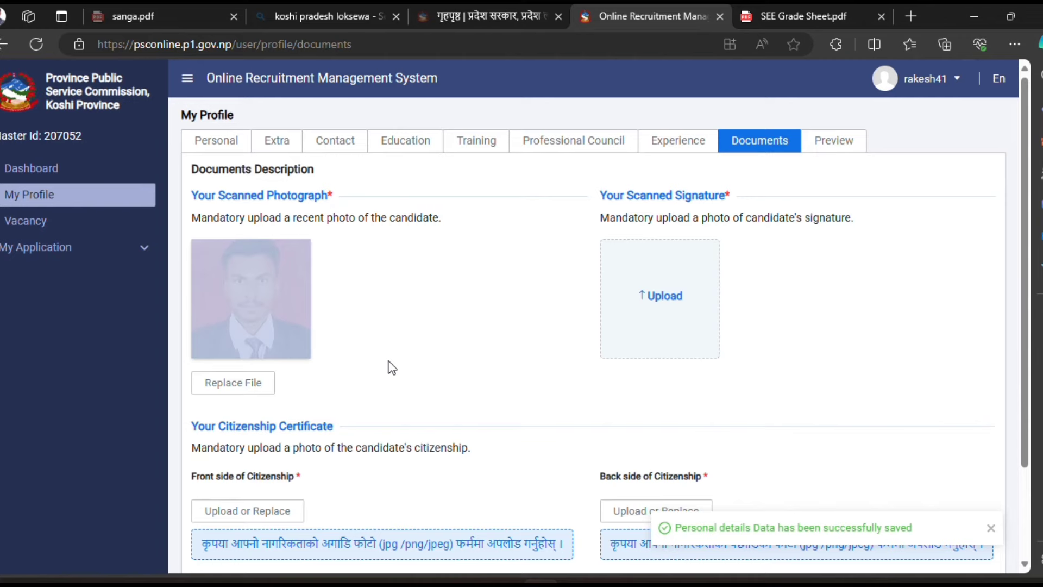
Step: Upload the Nagarikta Front PNG as the front side of the citizenship certificate
{"action": "scroll", "coordinate": [391, 367], "scroll_direction": "down", "scroll_amount": 2}
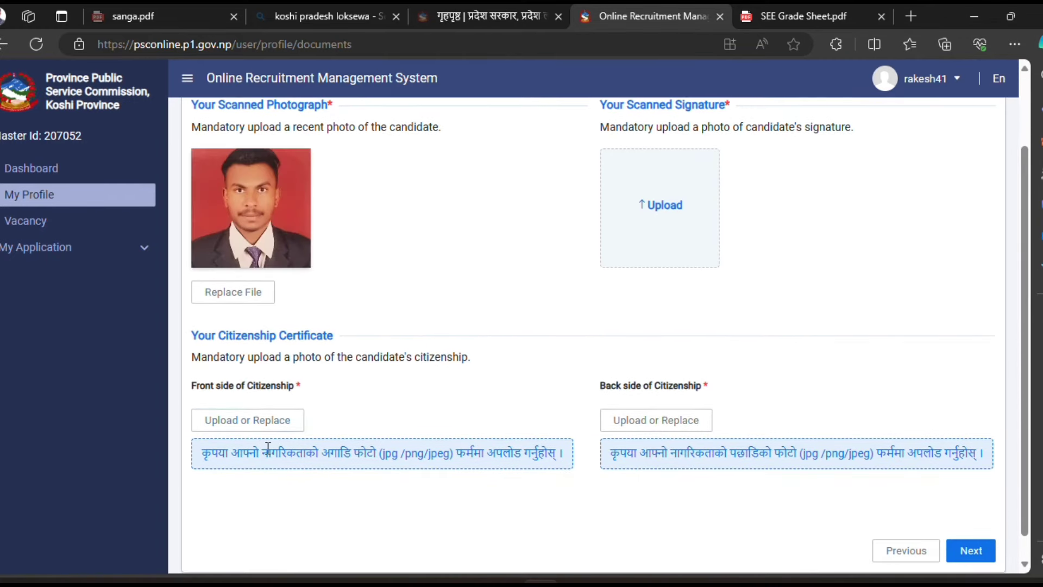
{"action": "left_click", "coordinate": [256, 422]}
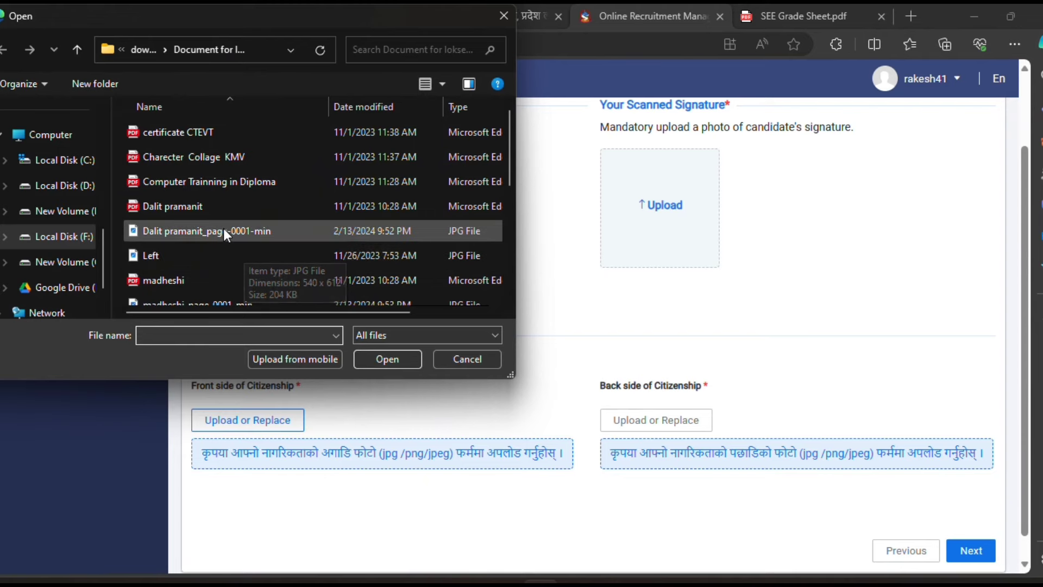
{"action": "scroll", "coordinate": [223, 228], "scroll_direction": "down", "scroll_amount": 2}
{"action": "scroll", "coordinate": [223, 228], "scroll_direction": "down", "scroll_amount": 1}
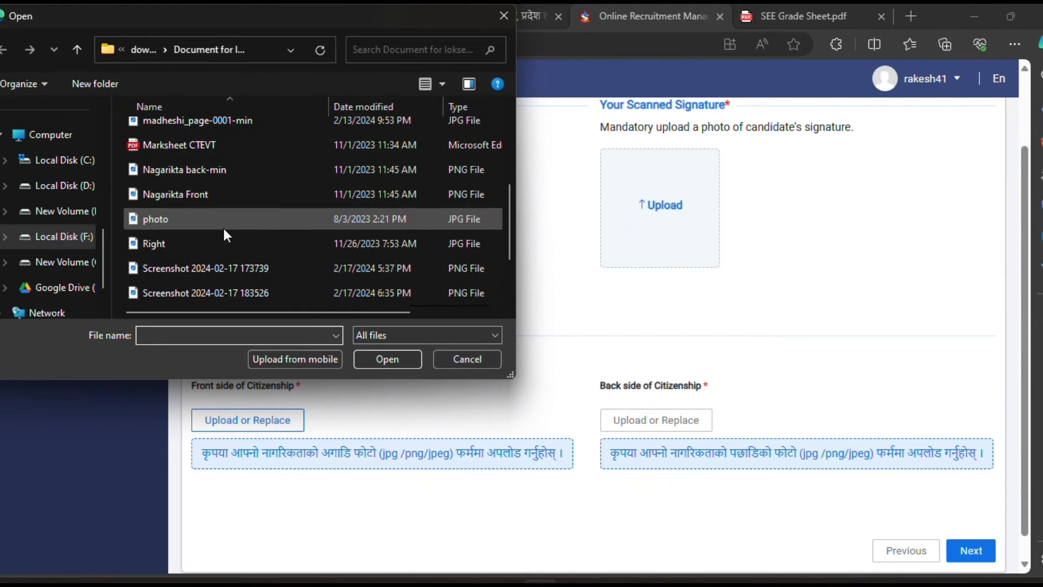
{"action": "left_click", "coordinate": [216, 193]}
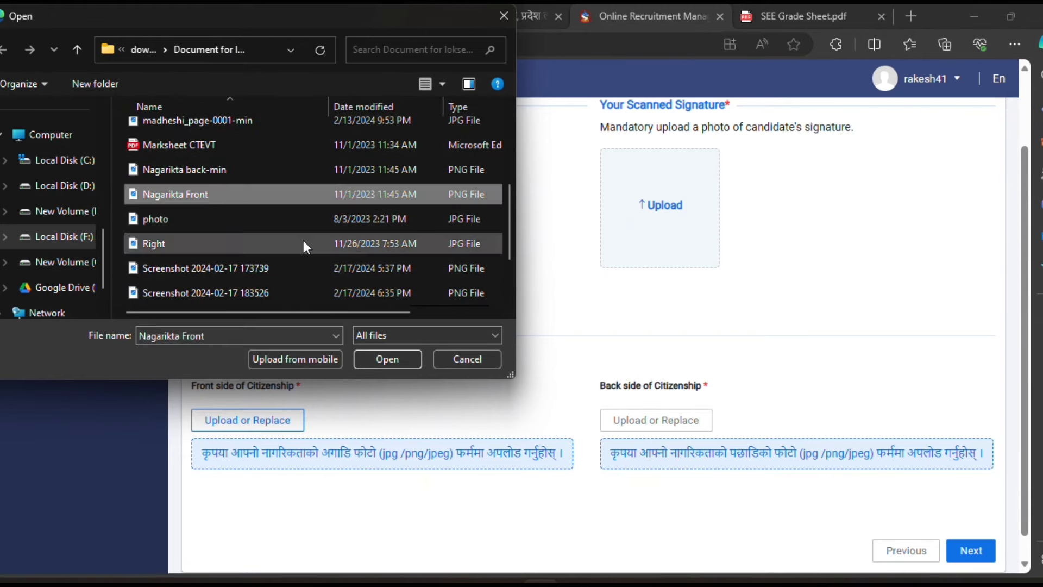
{"action": "left_click", "coordinate": [397, 359]}
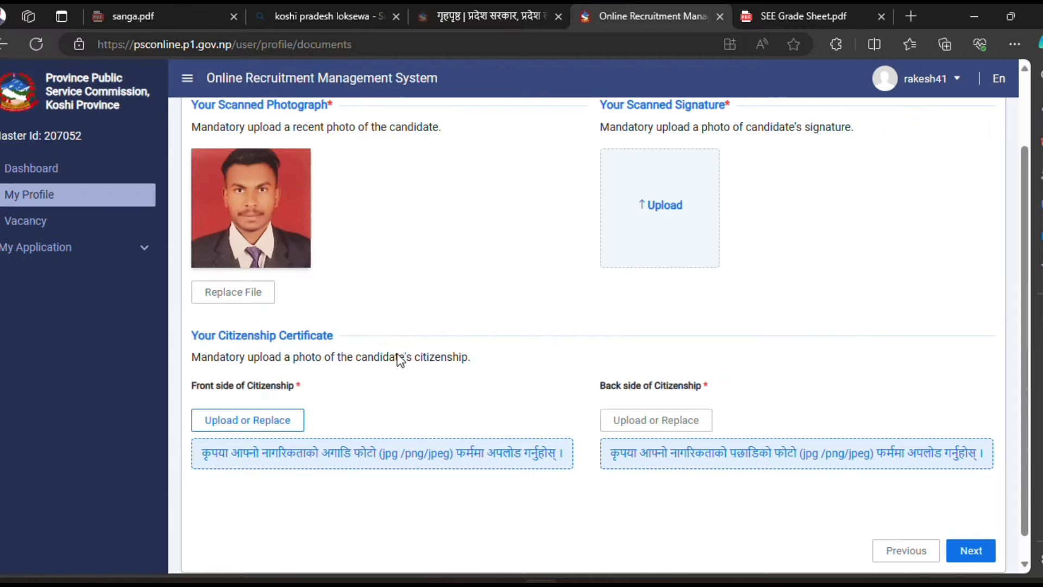
Step: Upload the Nagarikta back-min PNG as the back side of the citizenship certificate
{"action": "left_click", "coordinate": [647, 421]}
{"action": "scroll", "coordinate": [269, 259], "scroll_direction": "down", "scroll_amount": 4}
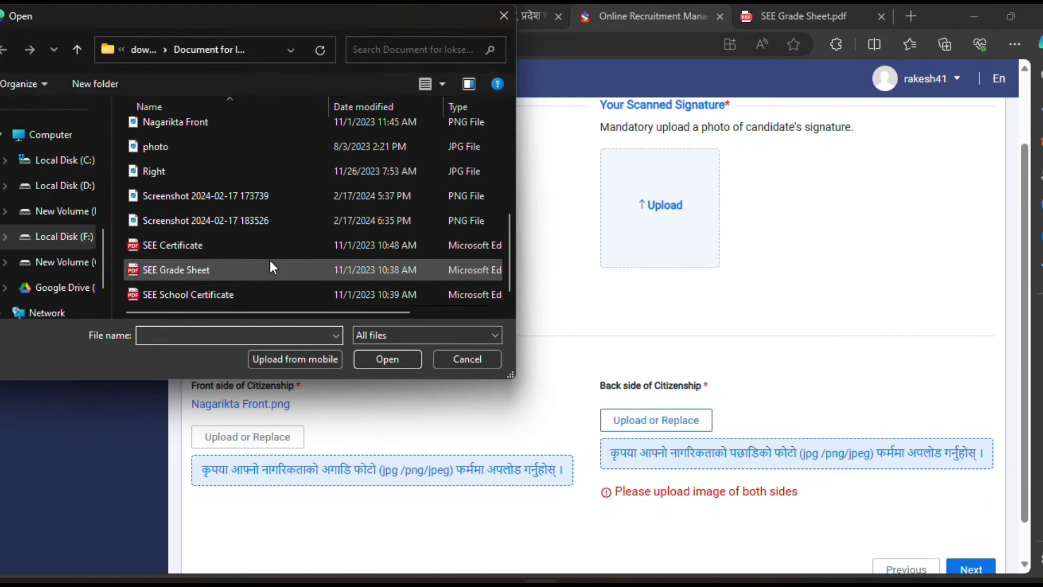
{"action": "scroll", "coordinate": [212, 130], "scroll_direction": "up", "scroll_amount": 1}
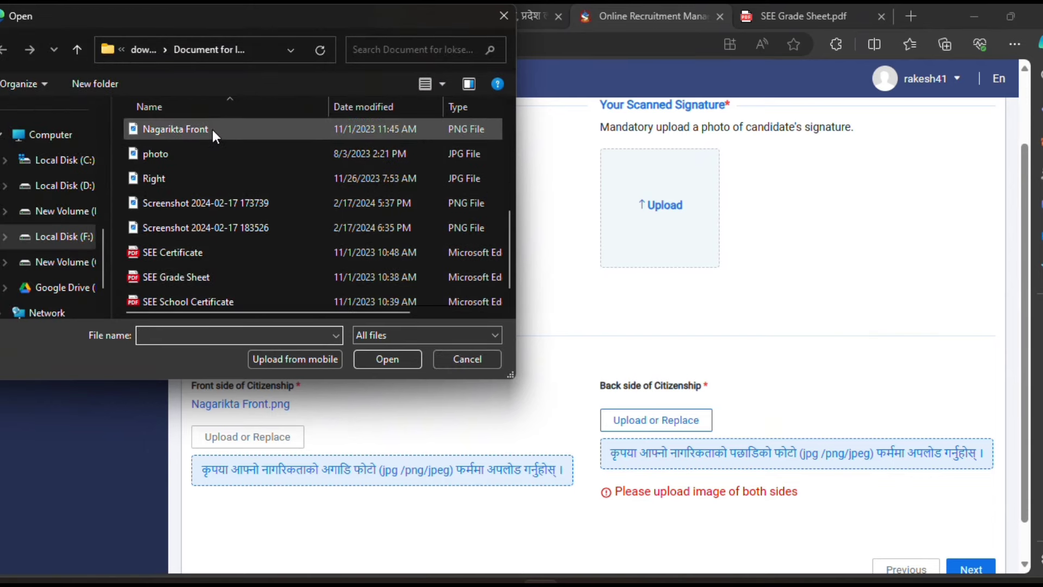
{"action": "scroll", "coordinate": [219, 202], "scroll_direction": "up", "scroll_amount": 1}
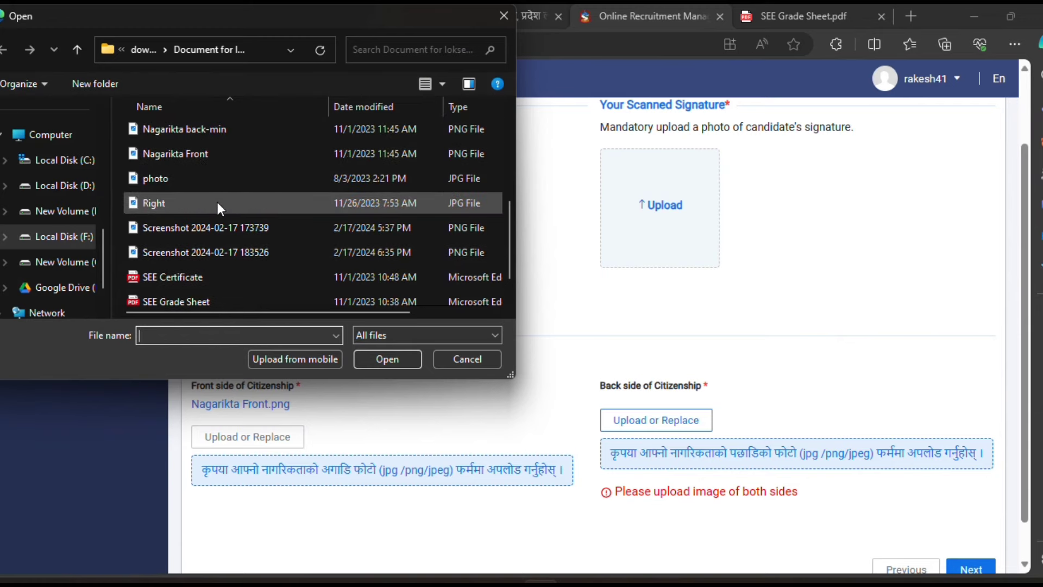
{"action": "left_click", "coordinate": [202, 139]}
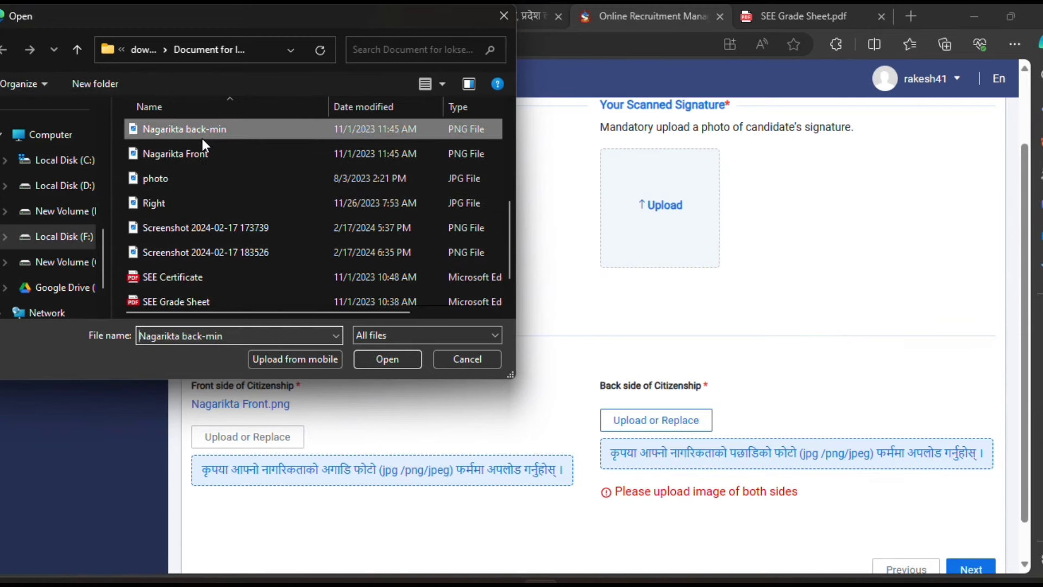
{"action": "left_click", "coordinate": [387, 359]}
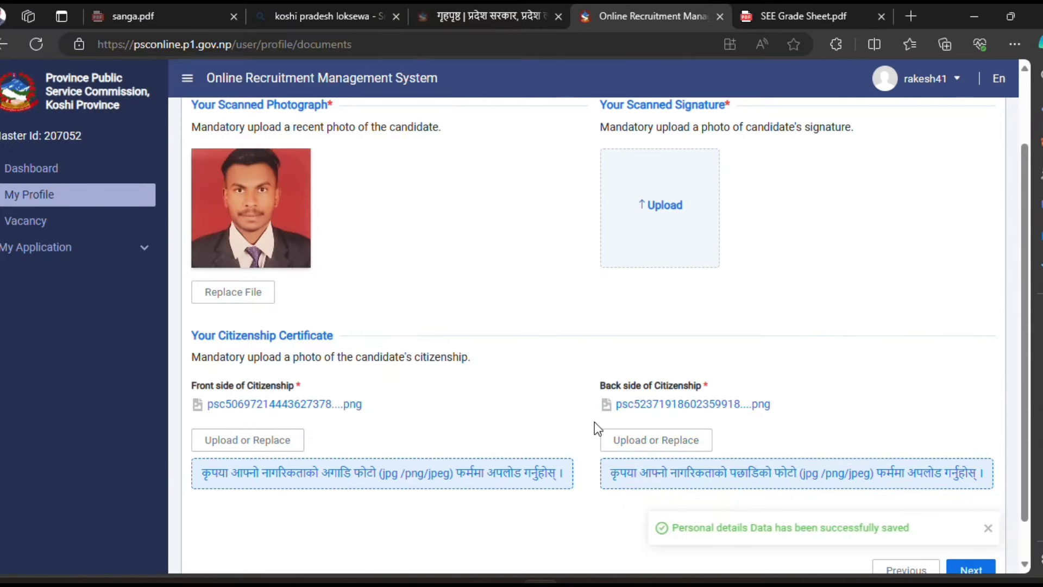
Step: Start the scanned signature upload and look through the Document for loksewa folder for a signature image
{"action": "scroll", "coordinate": [708, 442], "scroll_direction": "up", "scroll_amount": 1}
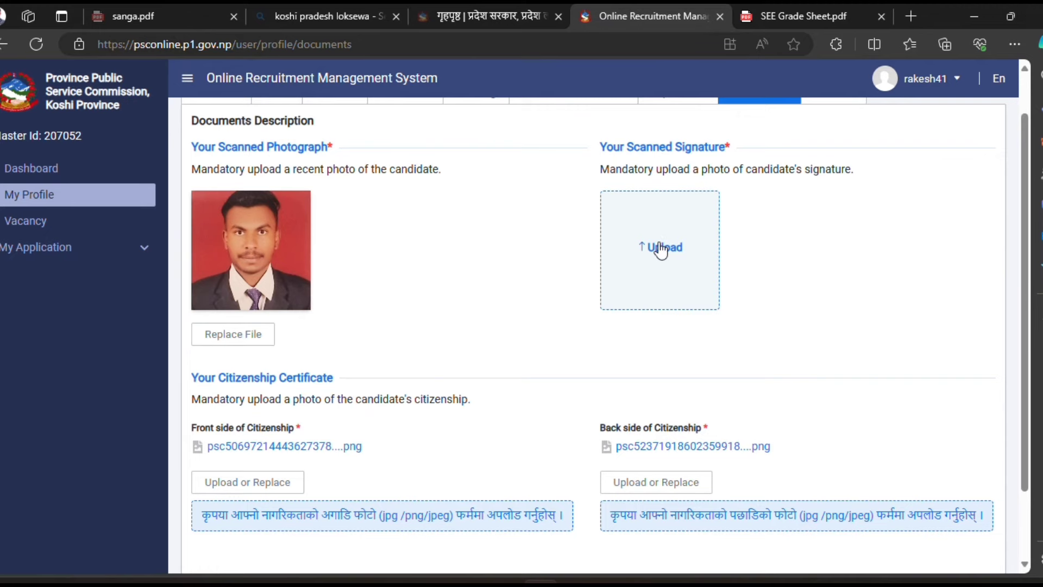
{"action": "left_click", "coordinate": [661, 248]}
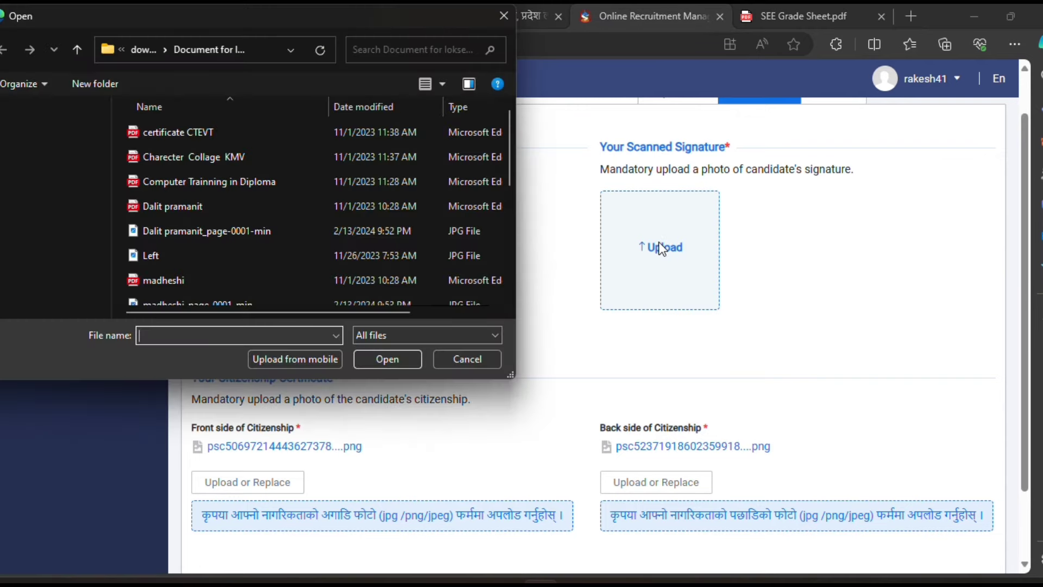
{"action": "scroll", "coordinate": [303, 255], "scroll_direction": "down", "scroll_amount": 3}
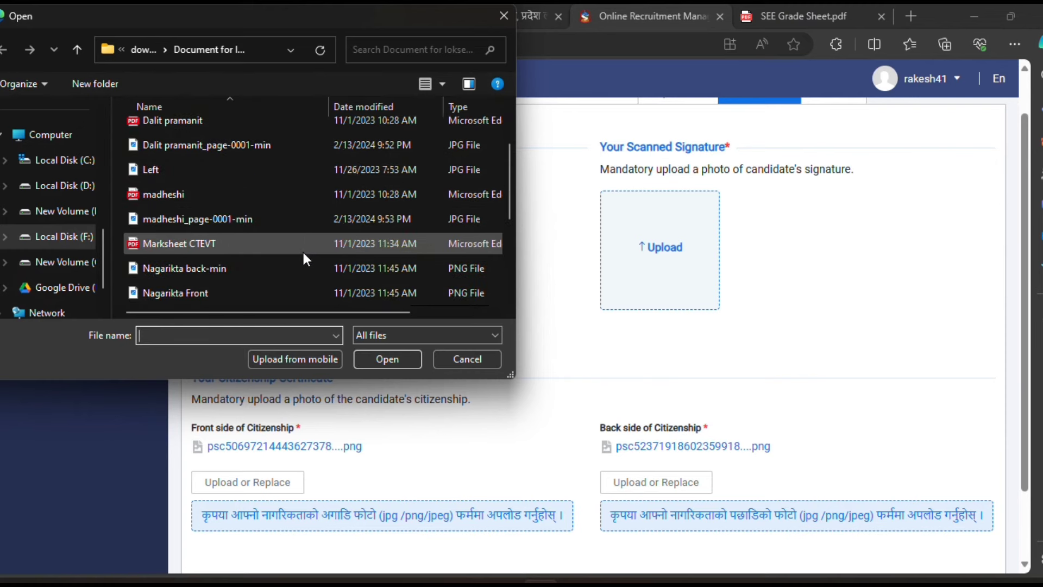
{"action": "scroll", "coordinate": [303, 258], "scroll_direction": "down", "scroll_amount": 1}
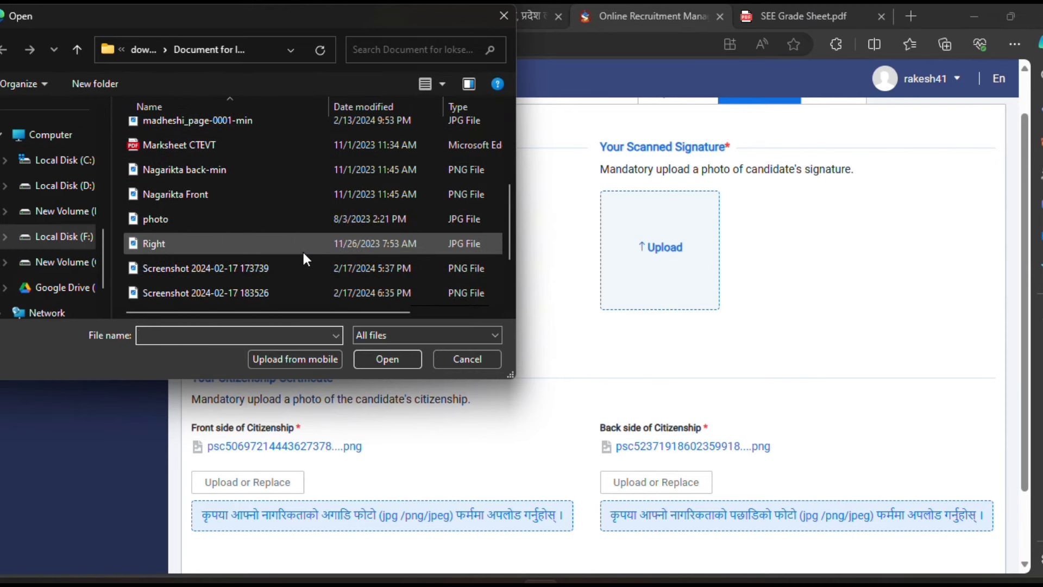
{"action": "scroll", "coordinate": [303, 252], "scroll_direction": "down", "scroll_amount": 2}
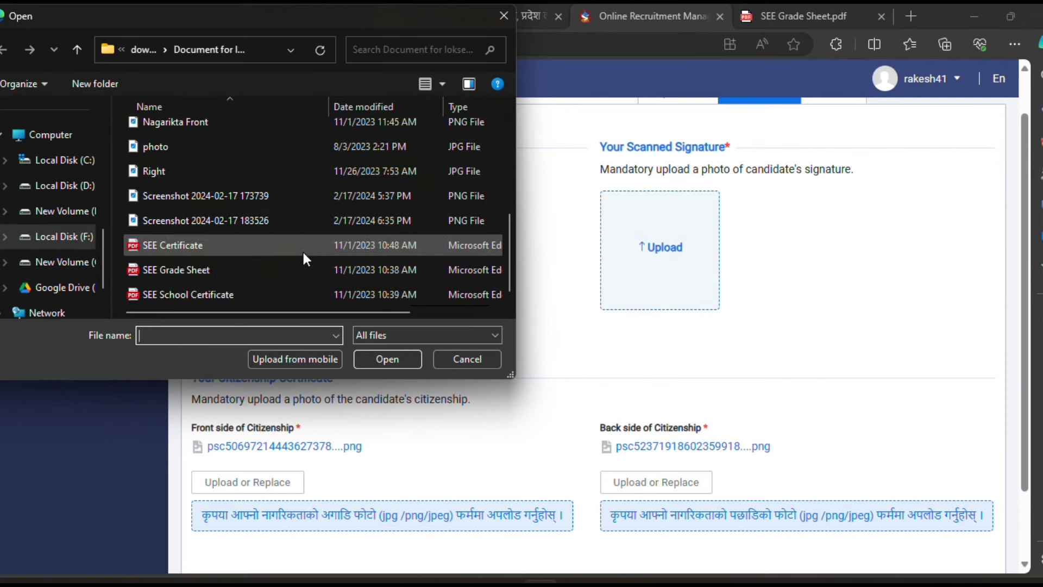
{"action": "scroll", "coordinate": [303, 252], "scroll_direction": "up", "scroll_amount": 3}
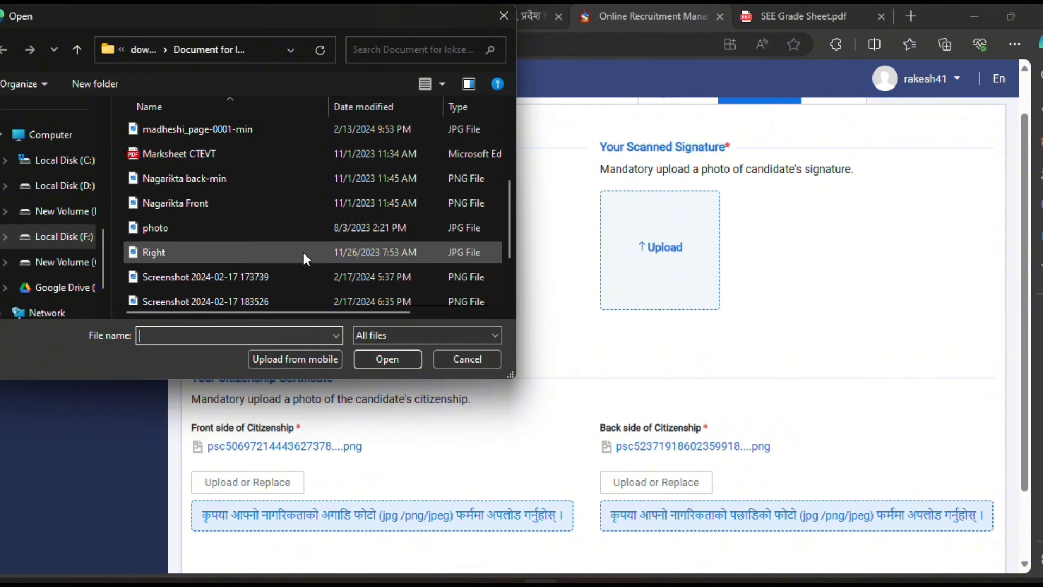
{"action": "scroll", "coordinate": [303, 252], "scroll_direction": "up", "scroll_amount": 5}
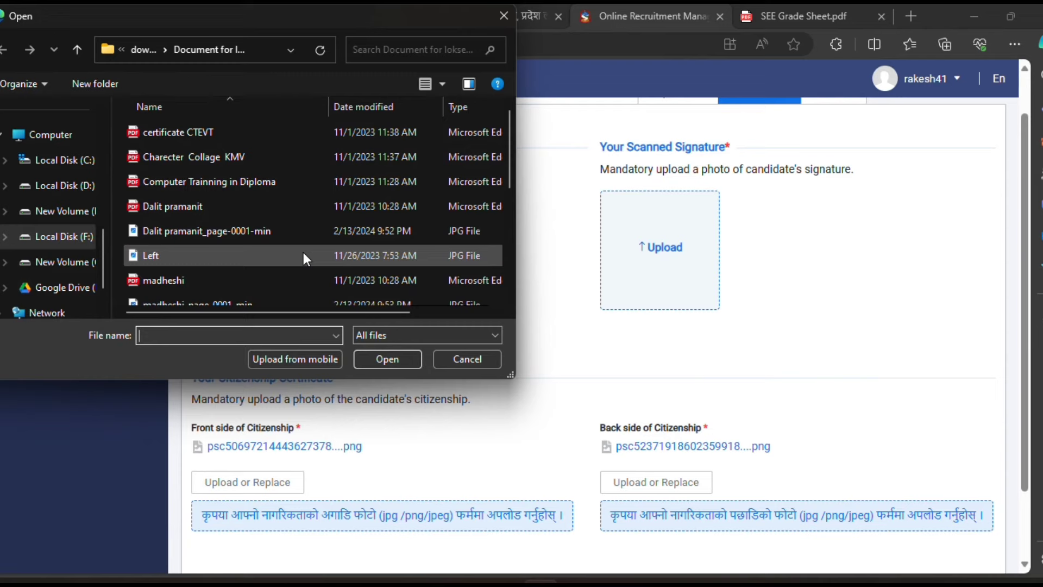
{"action": "scroll", "coordinate": [303, 257], "scroll_direction": "down", "scroll_amount": 1}
{"action": "scroll", "coordinate": [303, 252], "scroll_direction": "down", "scroll_amount": 3}
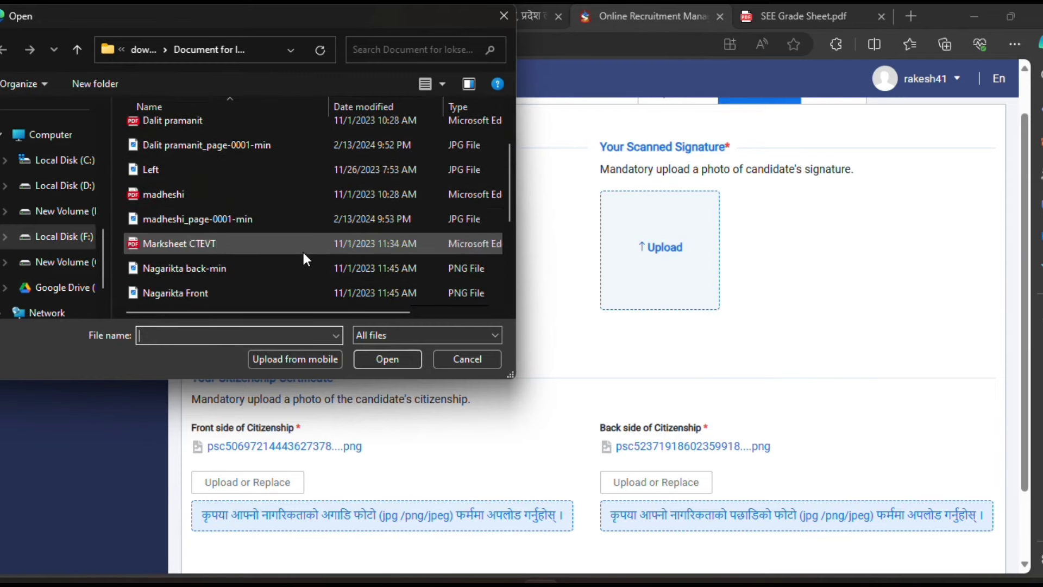
{"action": "scroll", "coordinate": [303, 252], "scroll_direction": "up", "scroll_amount": 1}
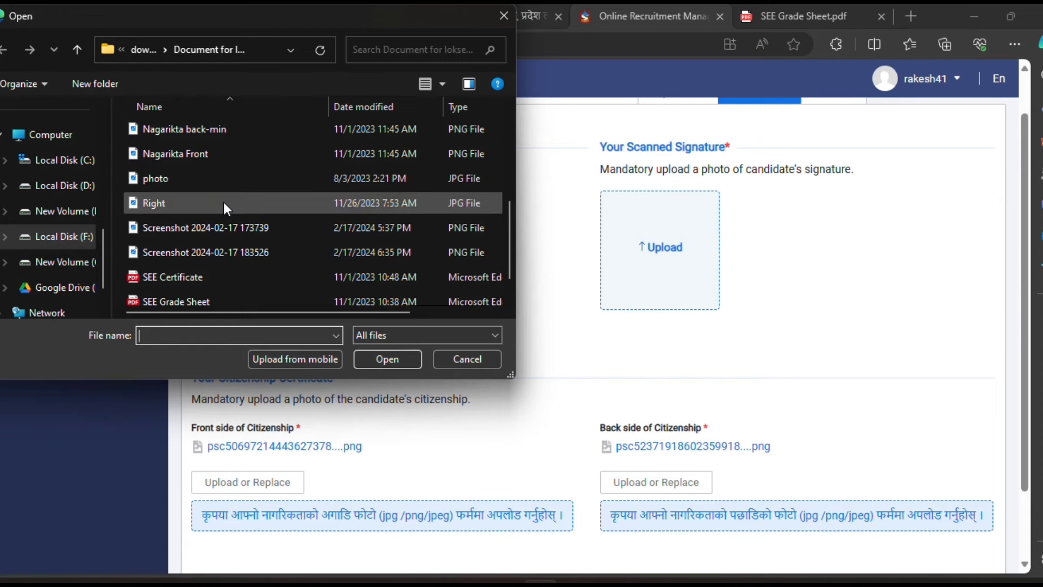
{"action": "scroll", "coordinate": [224, 202], "scroll_direction": "up", "scroll_amount": 1}
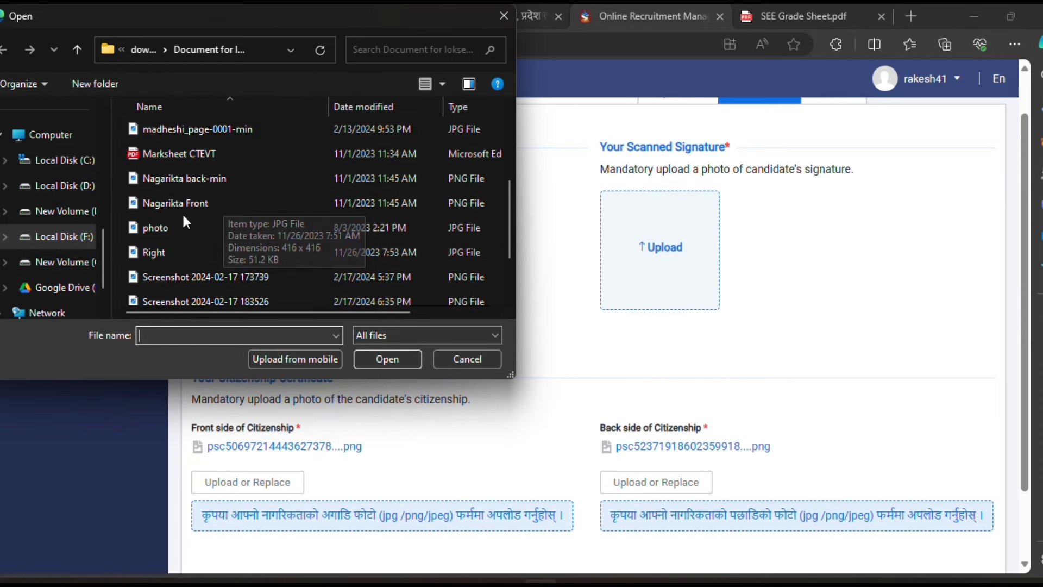
Step: Upload the image named signature from the Loksewa folder on New Volume (G:) as the candidate's scanned signature
{"action": "left_click", "coordinate": [66, 268]}
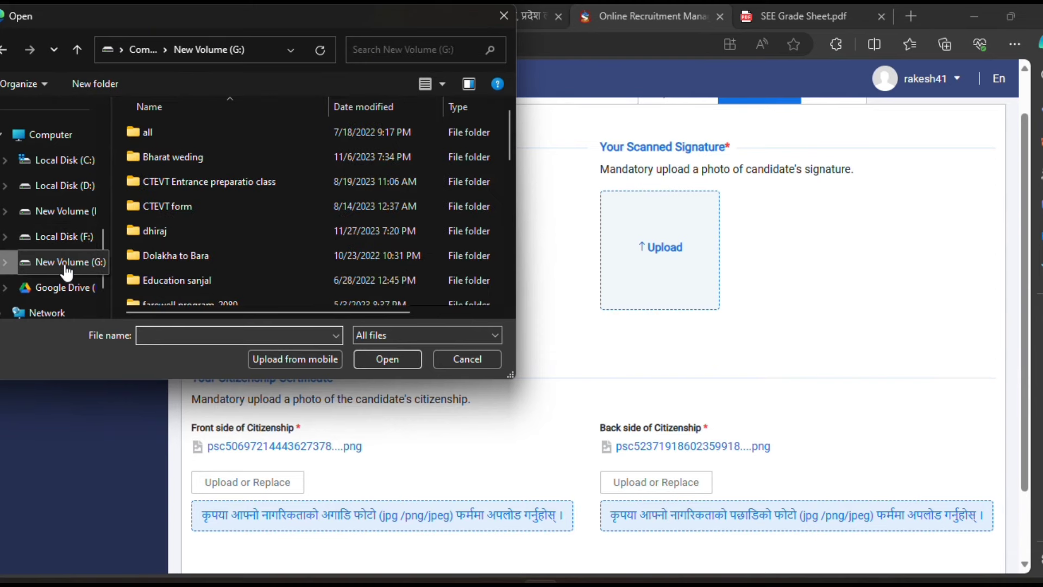
{"action": "left_click", "coordinate": [221, 158]}
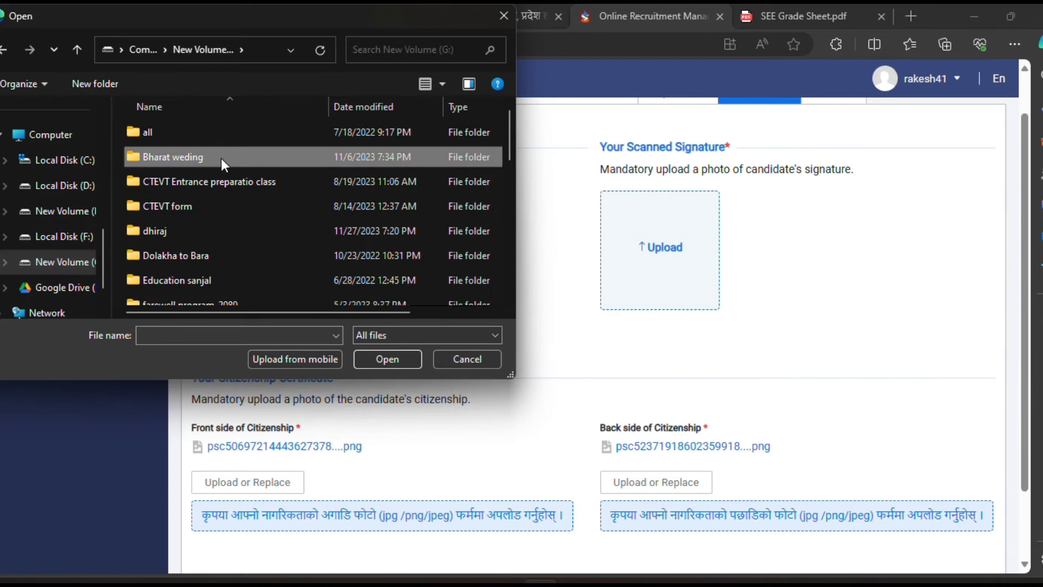
{"action": "scroll", "coordinate": [220, 158], "scroll_direction": "down", "scroll_amount": 4}
{"action": "key", "text": "Return"}
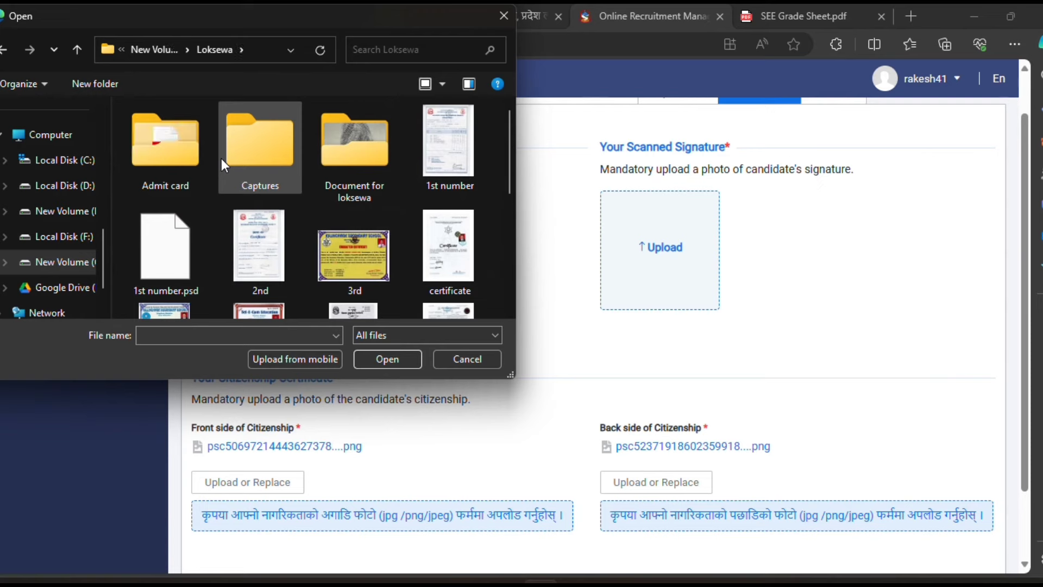
{"action": "scroll", "coordinate": [286, 236], "scroll_direction": "down", "scroll_amount": 5}
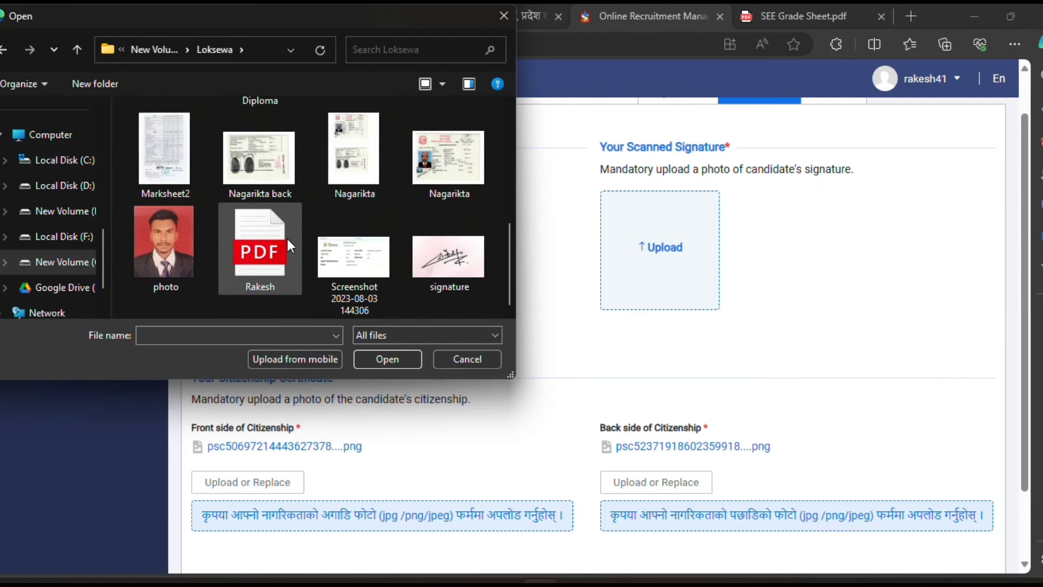
{"action": "left_click", "coordinate": [459, 265]}
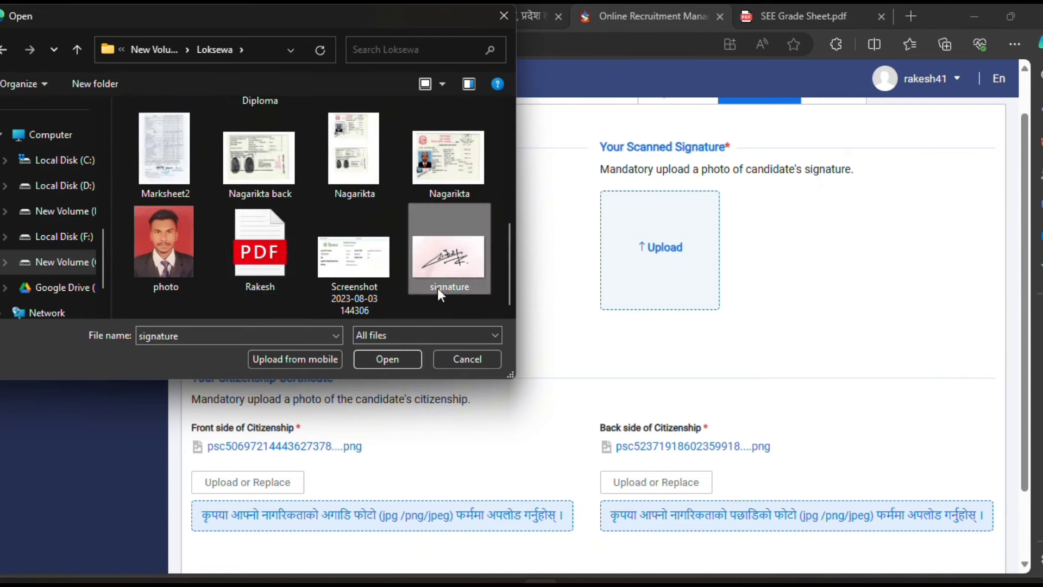
{"action": "left_click", "coordinate": [389, 357]}
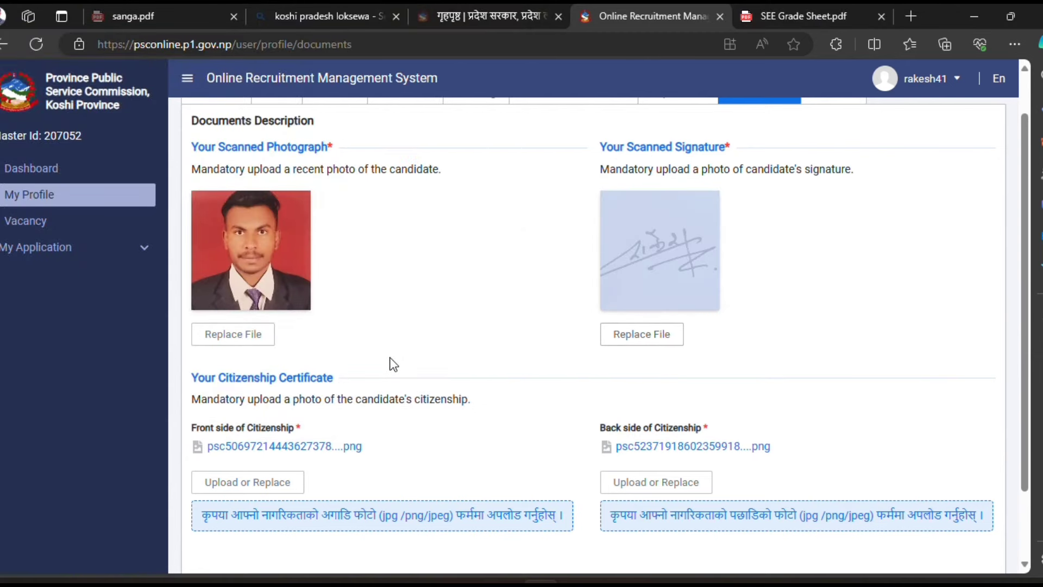
Step: Advance from Documents to the profile's Preview section and review the personal, education, training, experience and contact details
{"action": "scroll", "coordinate": [393, 364], "scroll_direction": "down", "scroll_amount": 2}
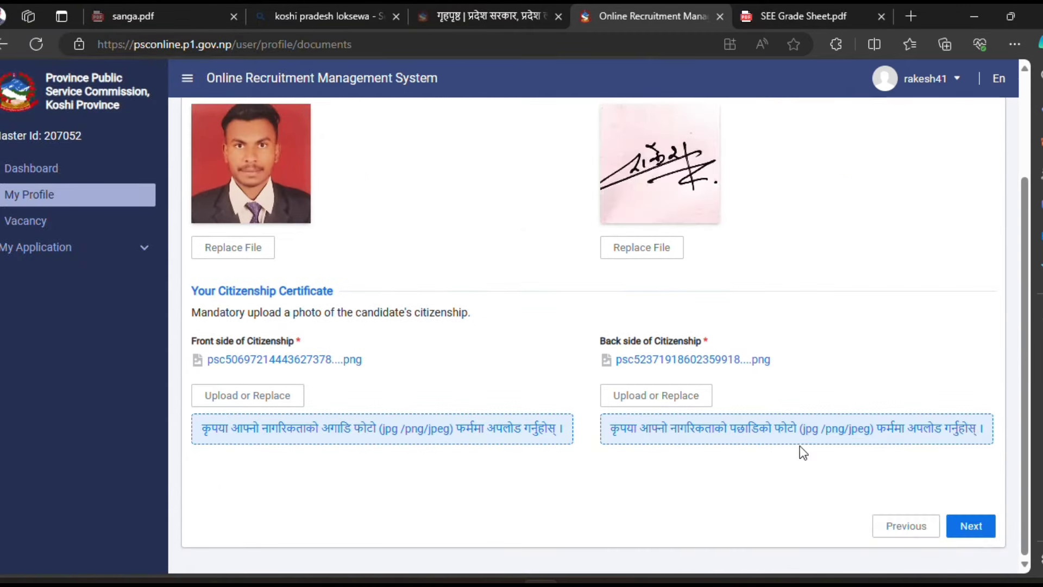
{"action": "left_click", "coordinate": [973, 530]}
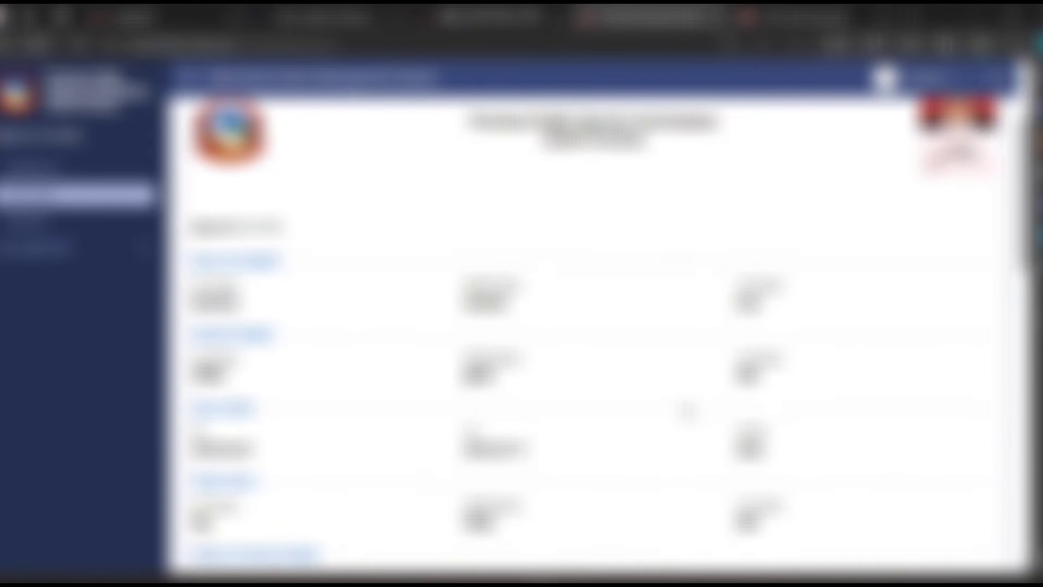
{"action": "scroll", "coordinate": [687, 410], "scroll_direction": "up", "scroll_amount": 2}
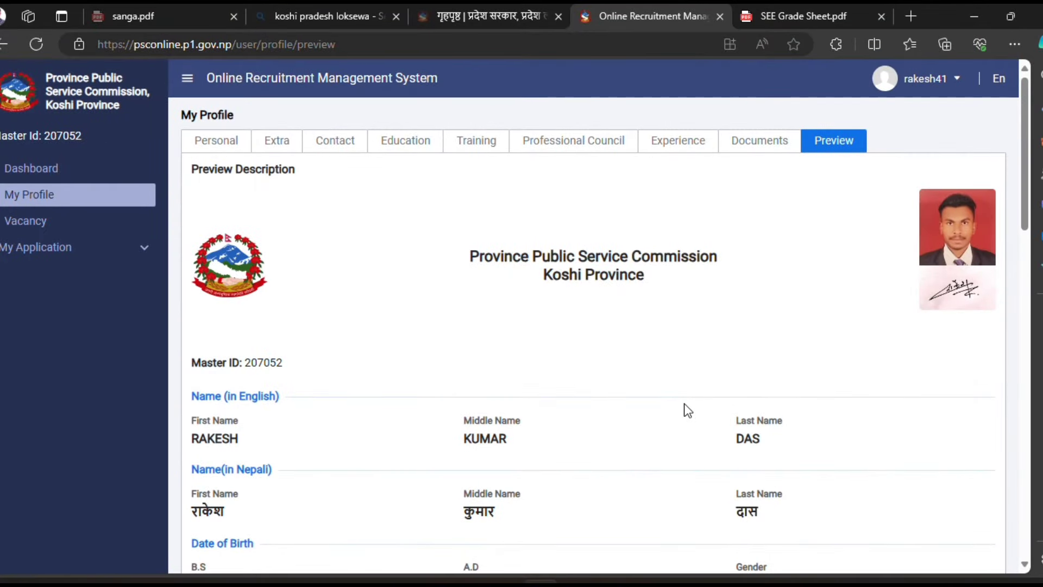
{"action": "scroll", "coordinate": [684, 403], "scroll_direction": "down", "scroll_amount": 10}
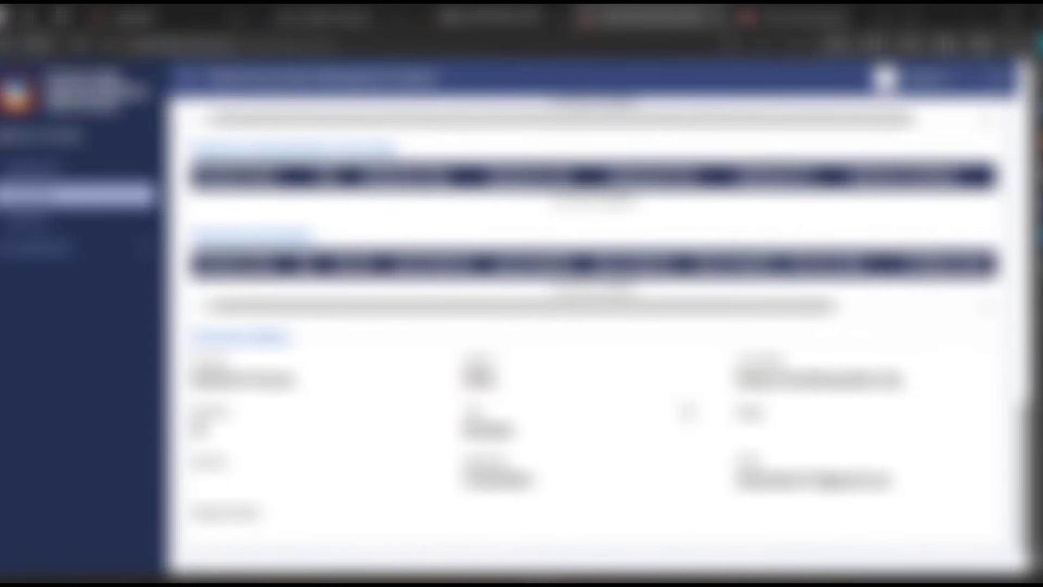
{"action": "scroll", "coordinate": [685, 407], "scroll_direction": "up", "scroll_amount": 5}
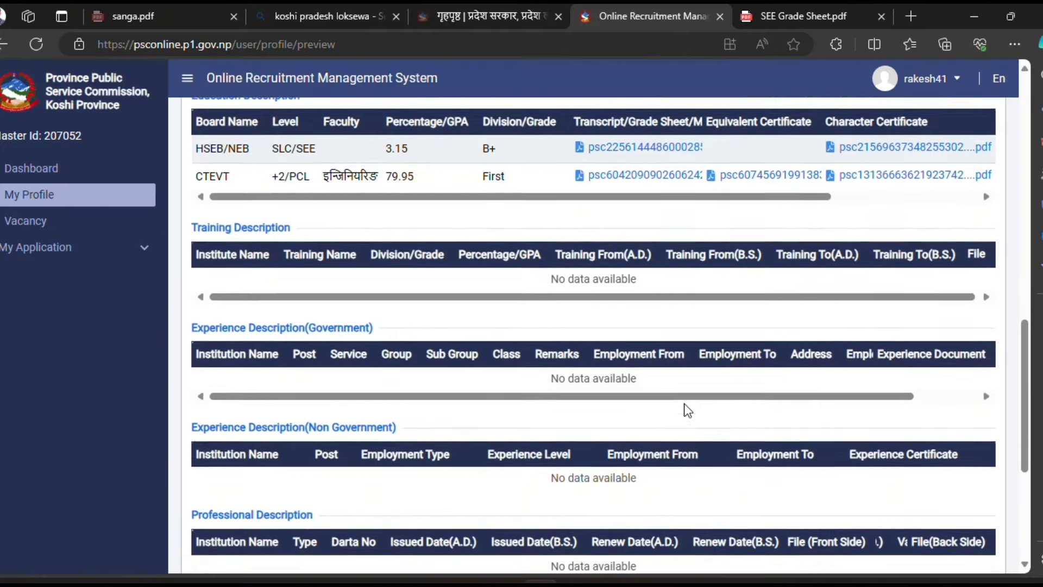
{"action": "scroll", "coordinate": [684, 403], "scroll_direction": "up", "scroll_amount": 1}
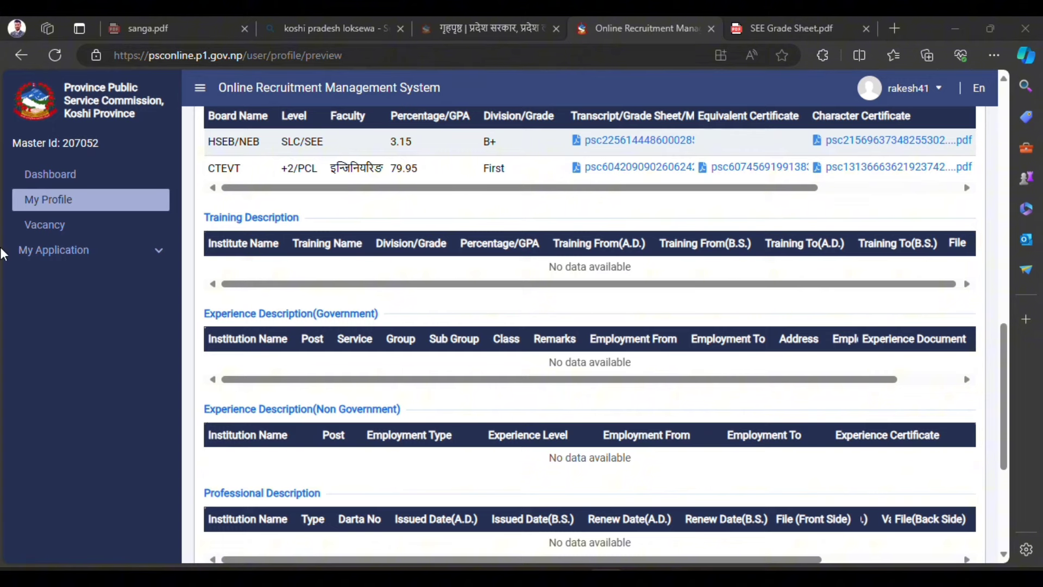
Step: Open the list of all submitted applications to check the pending ones
{"action": "left_click", "coordinate": [77, 251]}
{"action": "left_click", "coordinate": [77, 281]}
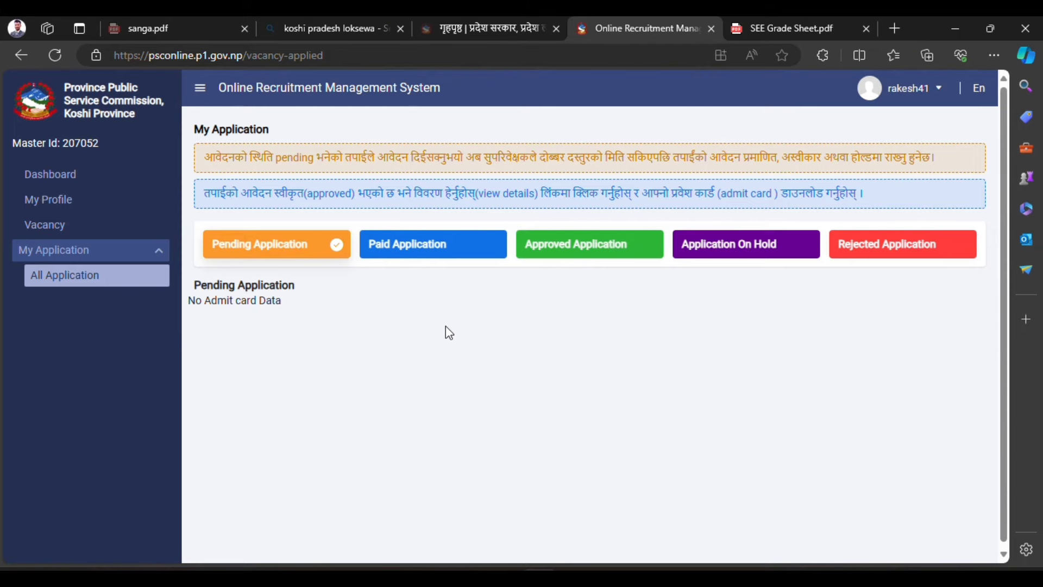
Step: Open the vacancy list and set it to show 500 rows per page
{"action": "left_click", "coordinate": [37, 234]}
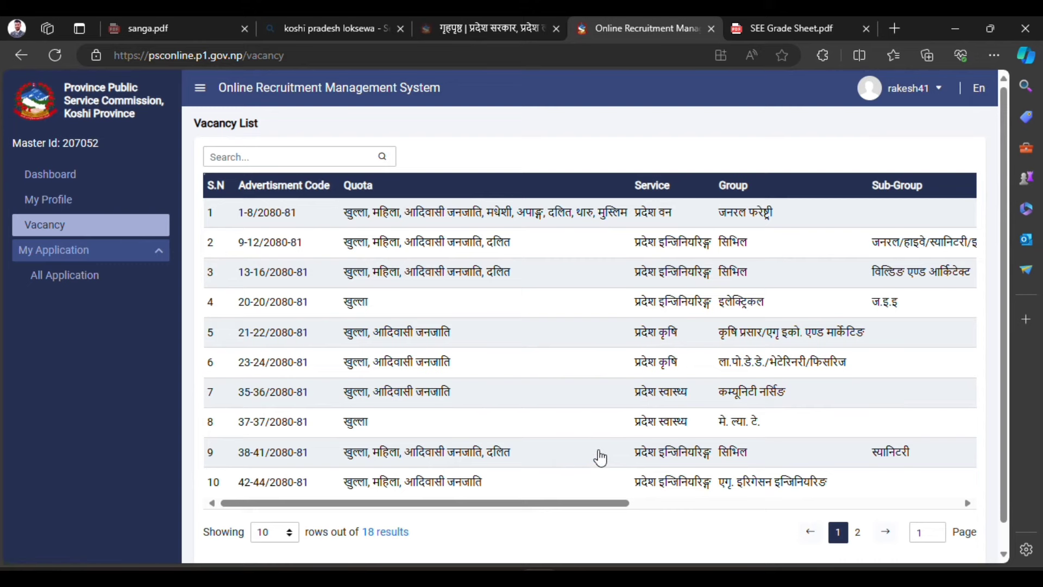
{"action": "scroll", "coordinate": [421, 506], "scroll_direction": "down", "scroll_amount": 1}
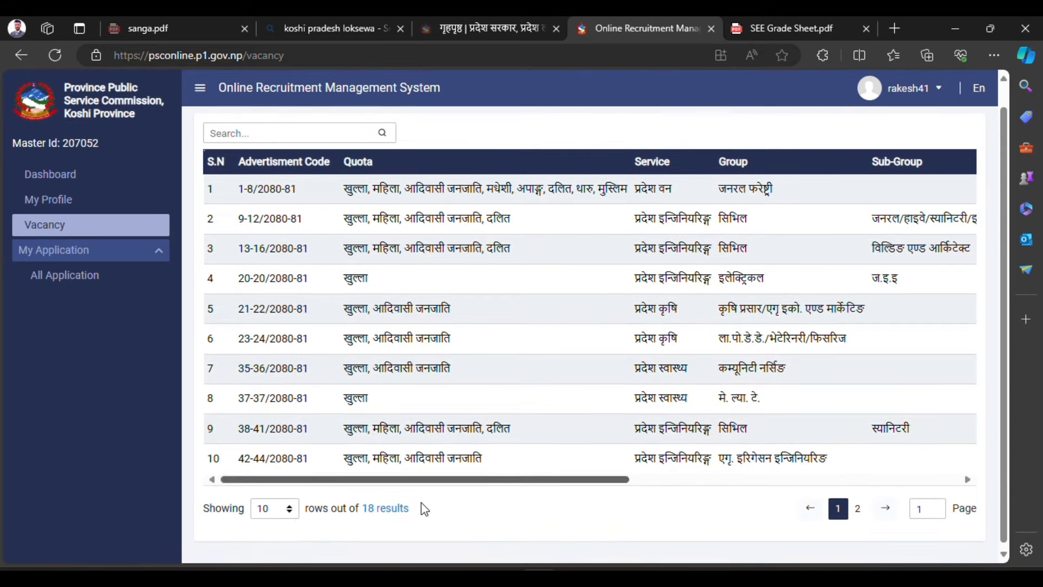
{"action": "left_click", "coordinate": [288, 514]}
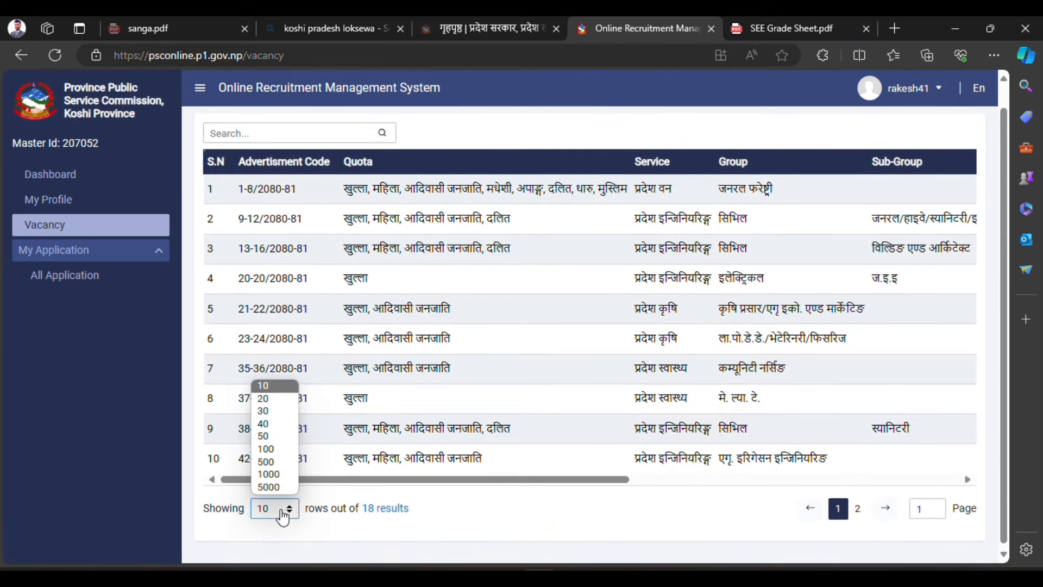
{"action": "left_click", "coordinate": [273, 468]}
Step: Examine the full vacancy list, including advertisement codes, quotas, services, groups, sub-groups, levels and date columns
{"action": "scroll", "coordinate": [463, 461], "scroll_direction": "down", "scroll_amount": 2}
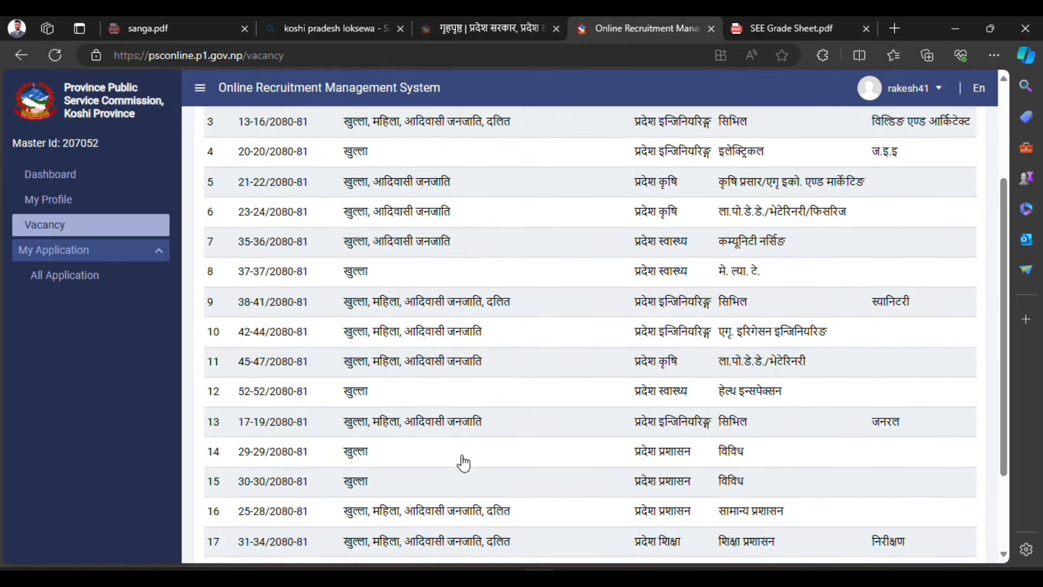
{"action": "scroll", "coordinate": [463, 463], "scroll_direction": "down", "scroll_amount": 2}
{"action": "scroll", "coordinate": [463, 463], "scroll_direction": "up", "scroll_amount": 4}
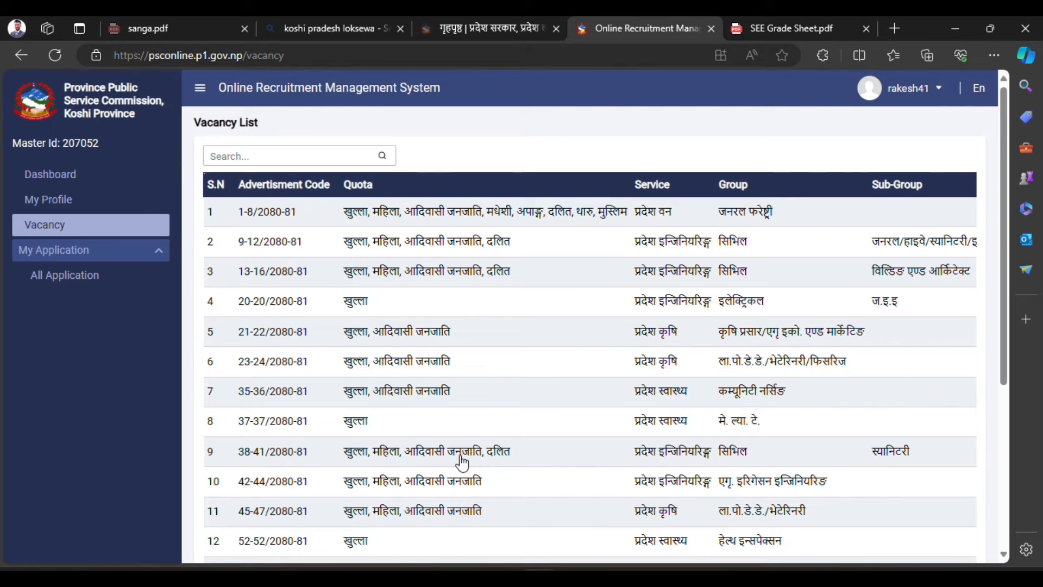
{"action": "scroll", "coordinate": [392, 538], "scroll_direction": "down", "scroll_amount": 2}
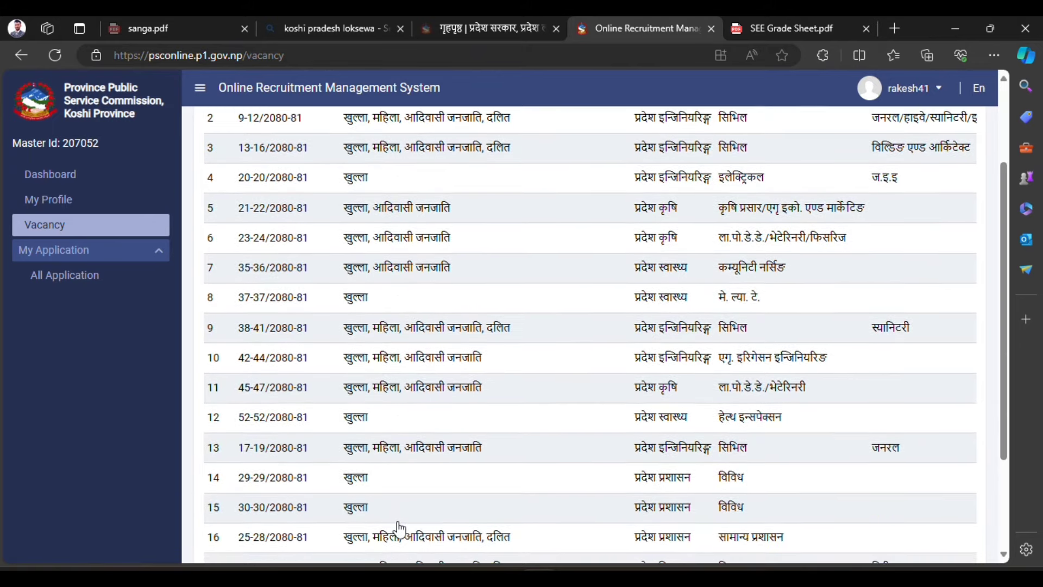
{"action": "scroll", "coordinate": [399, 530], "scroll_direction": "down", "scroll_amount": 1}
{"action": "scroll", "coordinate": [399, 530], "scroll_direction": "down", "scroll_amount": 1}
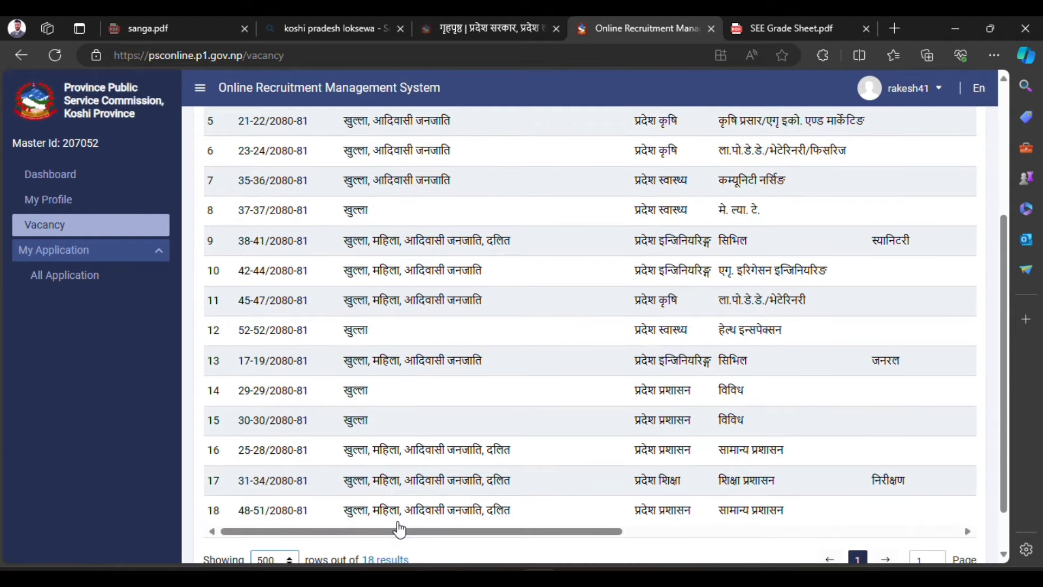
{"action": "scroll", "coordinate": [399, 530], "scroll_direction": "down", "scroll_amount": 1}
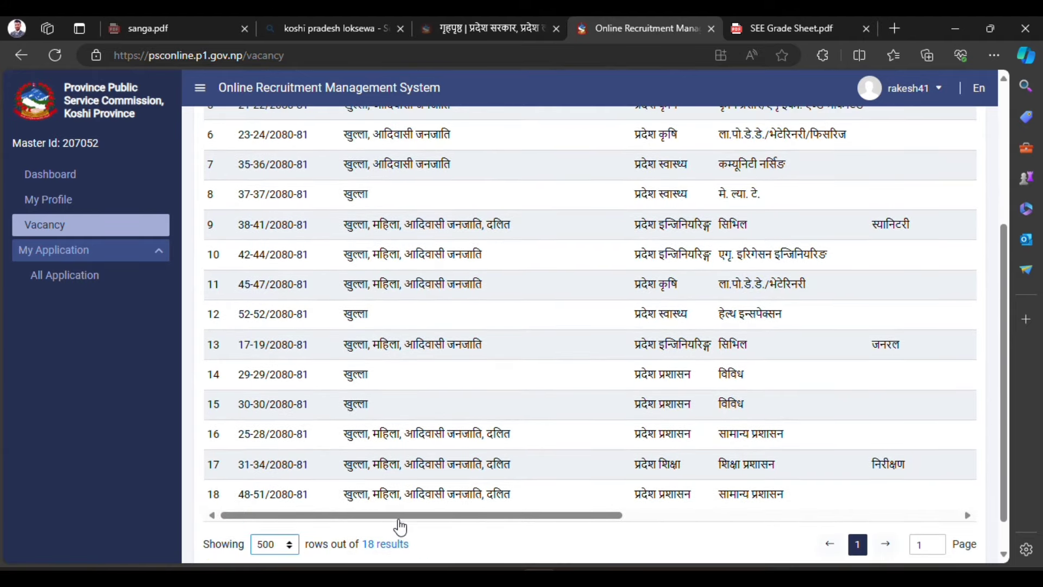
{"action": "scroll", "coordinate": [432, 421], "scroll_direction": "up", "scroll_amount": 1}
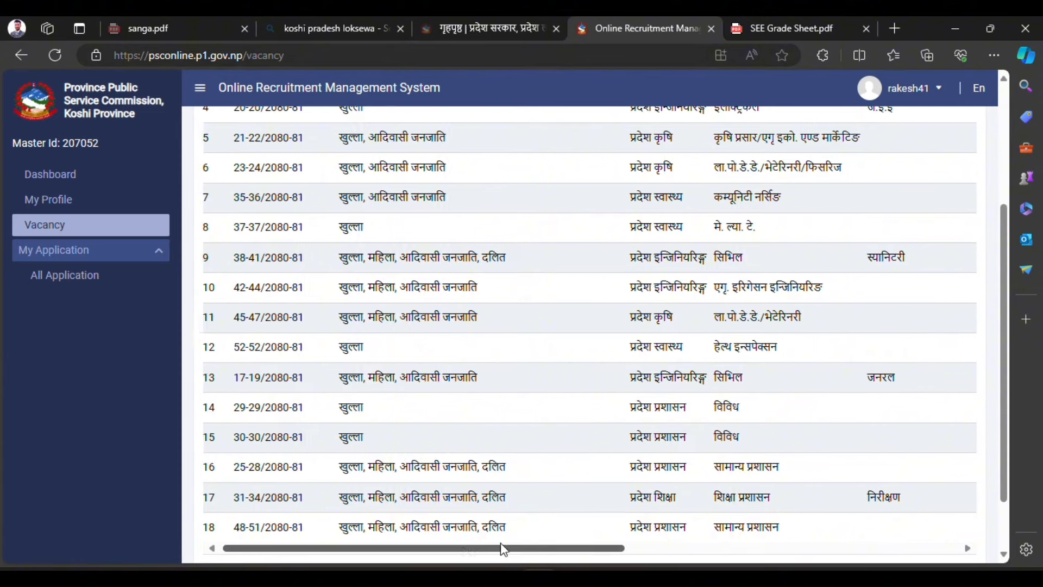
{"action": "scroll", "coordinate": [625, 534], "scroll_direction": "right", "scroll_amount": 6}
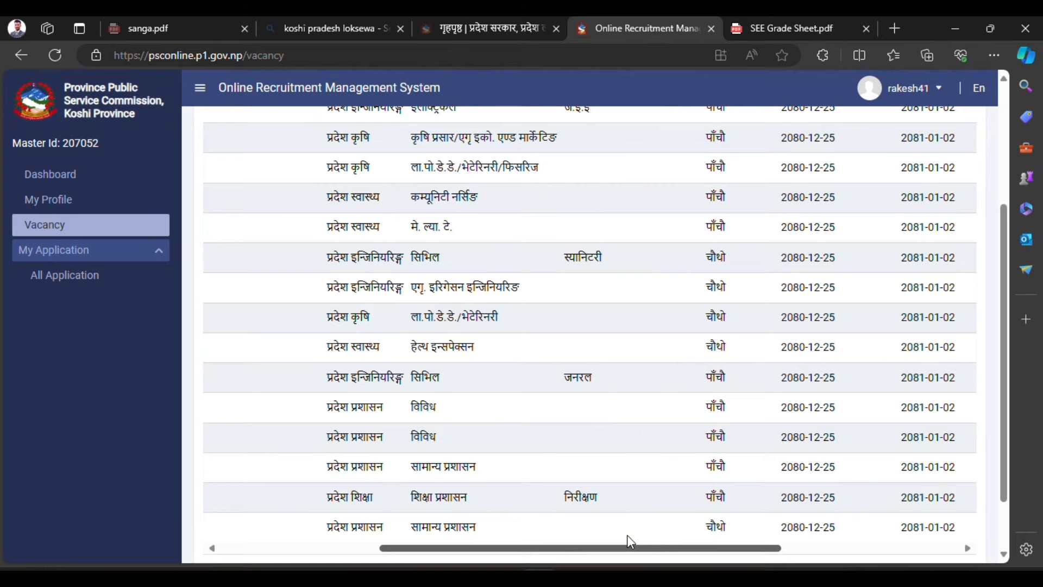
{"action": "scroll", "coordinate": [629, 510], "scroll_direction": "down", "scroll_amount": 2}
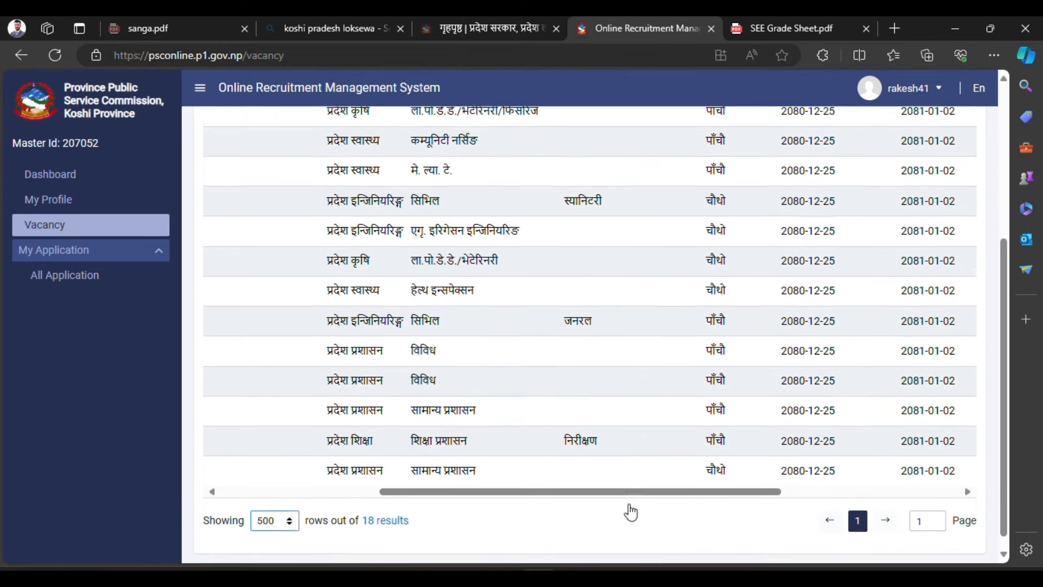
{"action": "scroll", "coordinate": [630, 511], "scroll_direction": "up", "scroll_amount": 1}
{"action": "scroll", "coordinate": [633, 450], "scroll_direction": "up", "scroll_amount": 2}
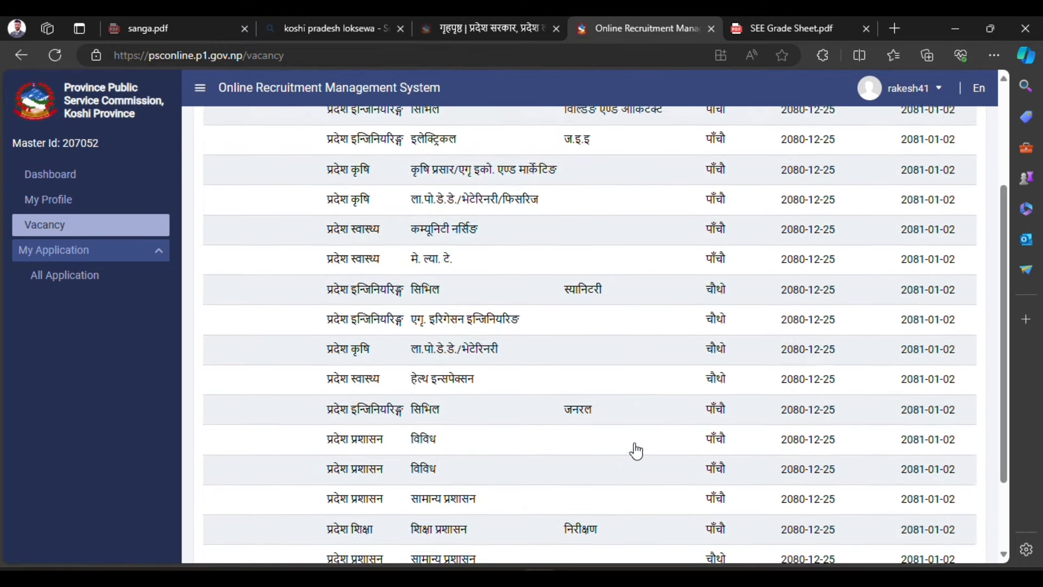
Step: Compare the services, groups, sub-groups, levels and payment deadlines of the listed fourth- and fifth-level vacancies
{"action": "scroll", "coordinate": [636, 451], "scroll_direction": "up", "scroll_amount": 3}
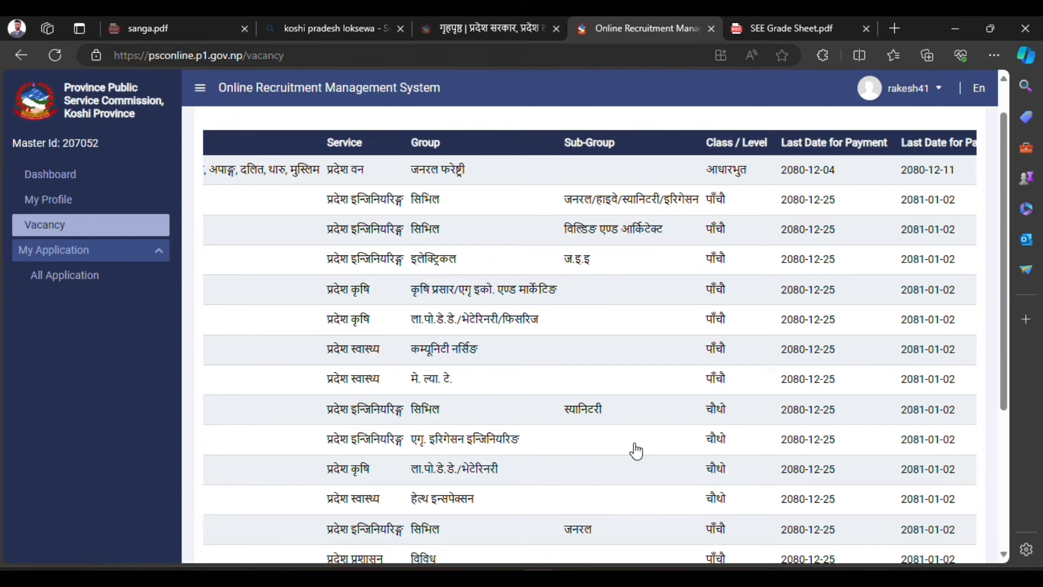
{"action": "scroll", "coordinate": [636, 451], "scroll_direction": "down", "scroll_amount": 2}
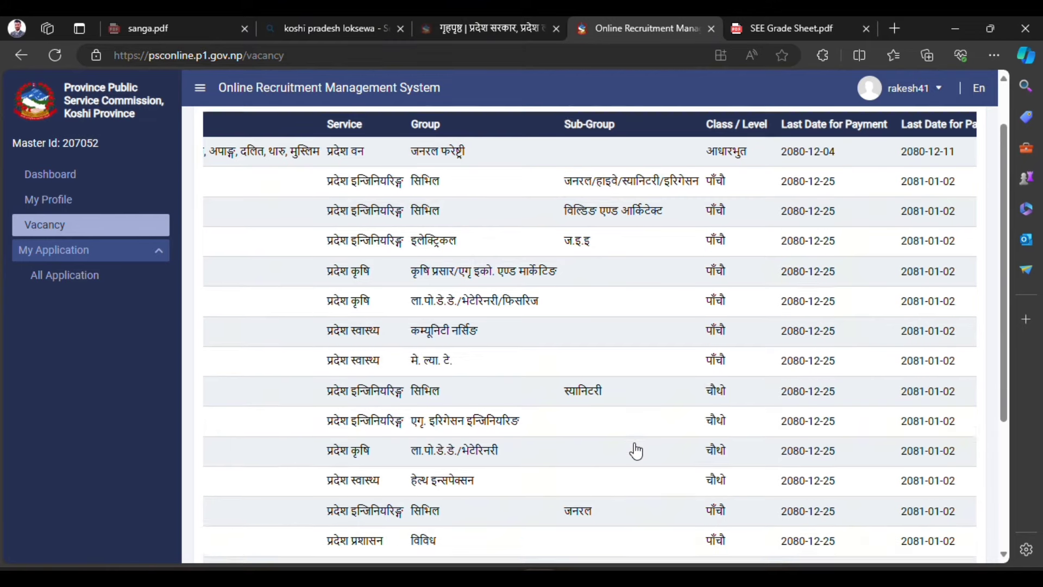
{"action": "scroll", "coordinate": [636, 451], "scroll_direction": "down", "scroll_amount": 2}
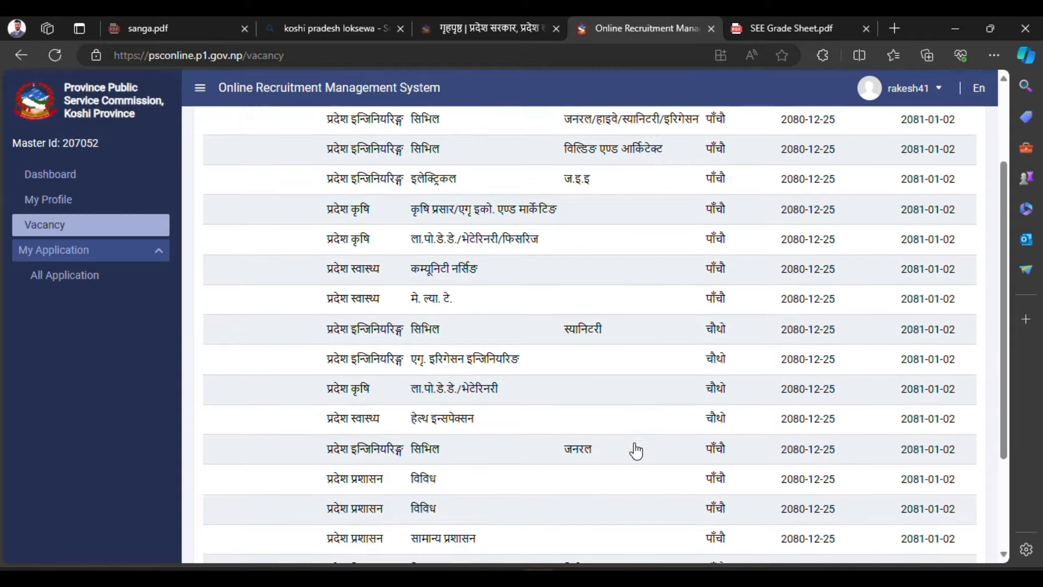
{"action": "scroll", "coordinate": [636, 451], "scroll_direction": "down", "scroll_amount": 2}
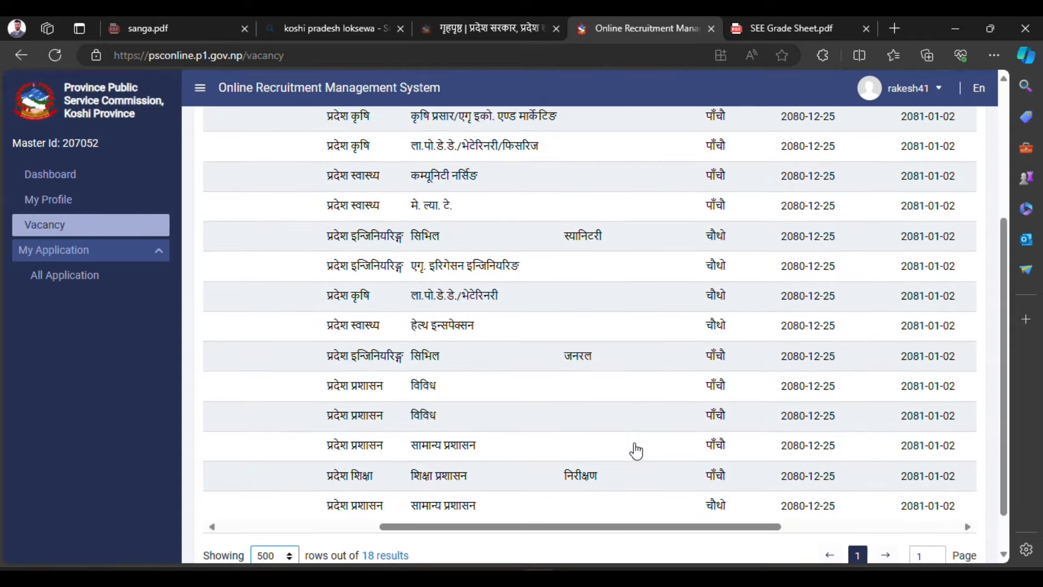
{"action": "scroll", "coordinate": [636, 451], "scroll_direction": "up", "scroll_amount": 4}
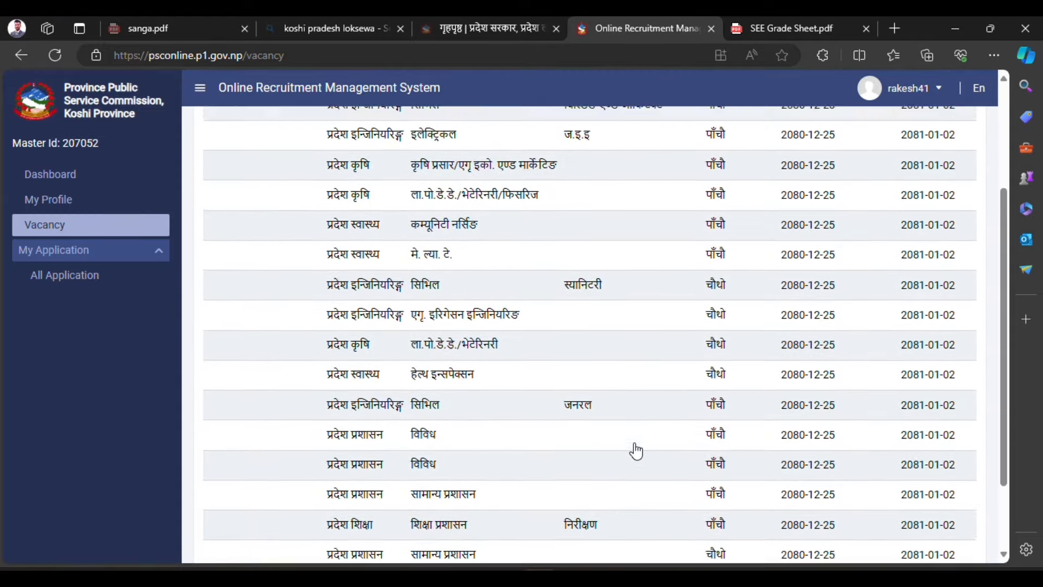
{"action": "scroll", "coordinate": [636, 451], "scroll_direction": "up", "scroll_amount": 1}
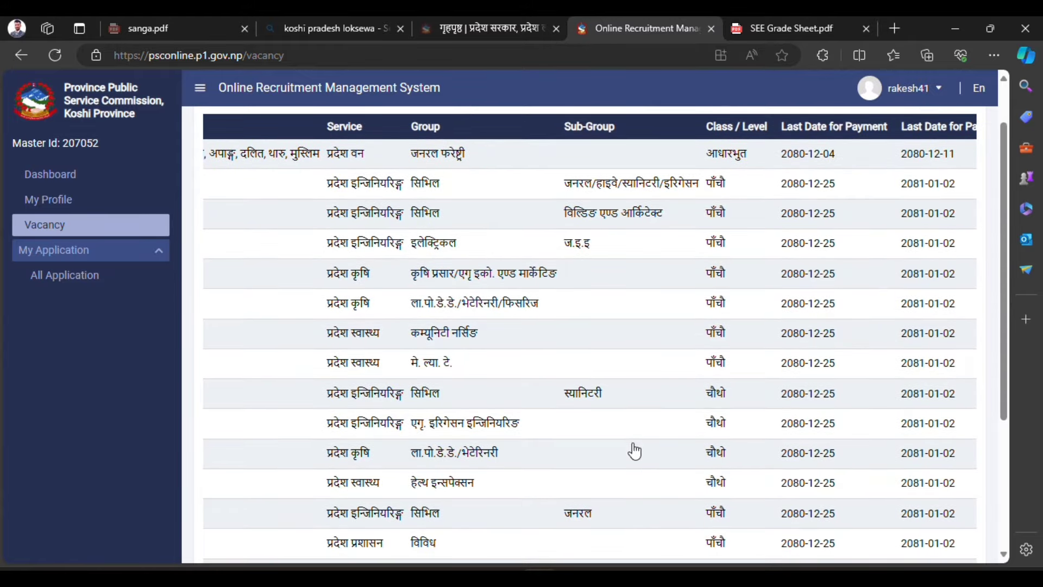
{"action": "scroll", "coordinate": [475, 349], "scroll_direction": "up", "scroll_amount": 1}
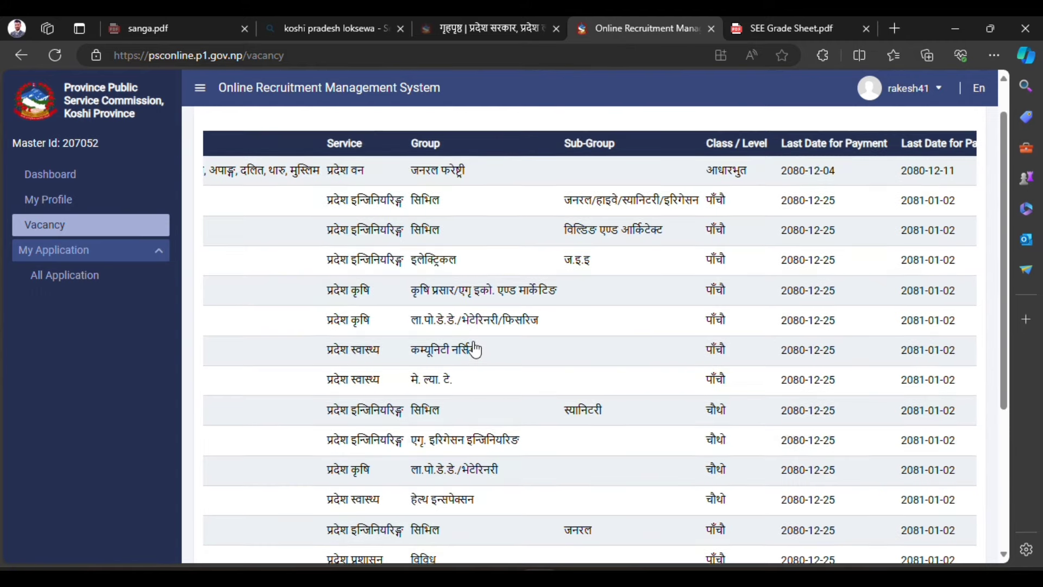
{"action": "scroll", "coordinate": [476, 350], "scroll_direction": "up", "scroll_amount": 1}
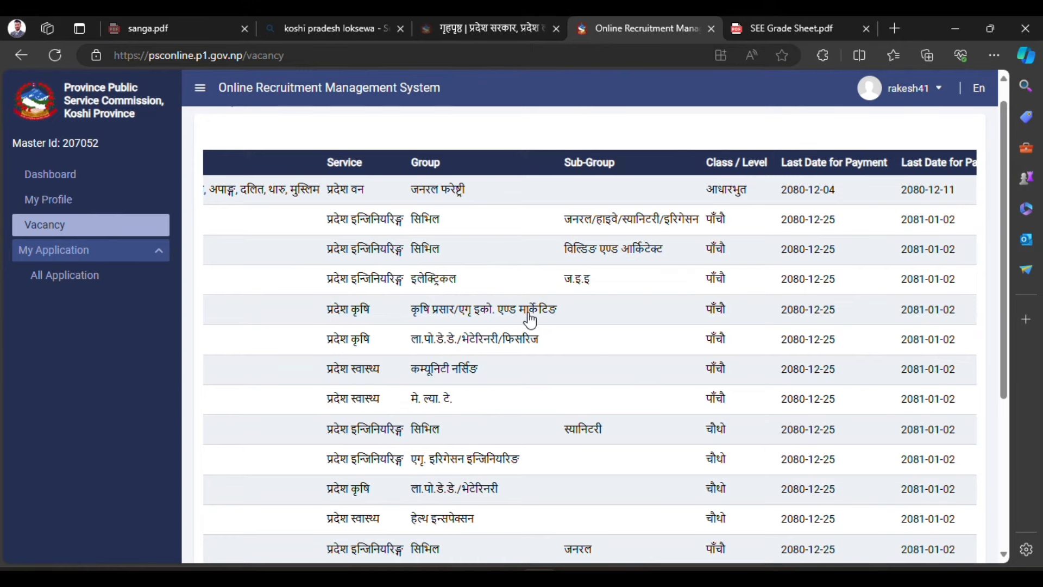
{"action": "scroll", "coordinate": [448, 510], "scroll_direction": "down", "scroll_amount": 1}
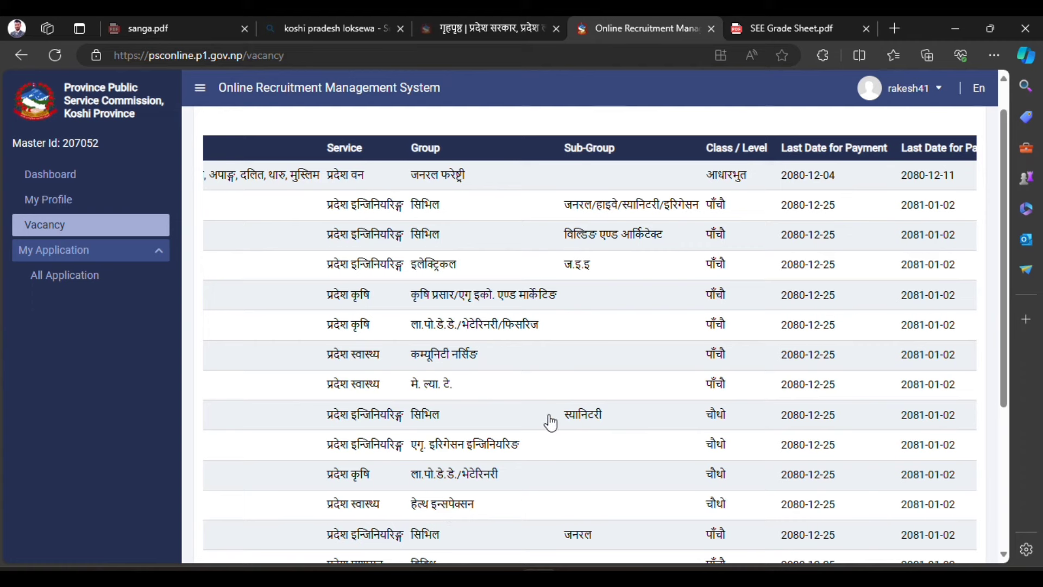
Step: Find the fourth-level सिभिल vacancy in the स्यानिटरी sub-group and open all details of its खा.पा.स.टे. post
{"action": "left_click_drag", "start_coordinate": [551, 423], "coordinate": [830, 420]}
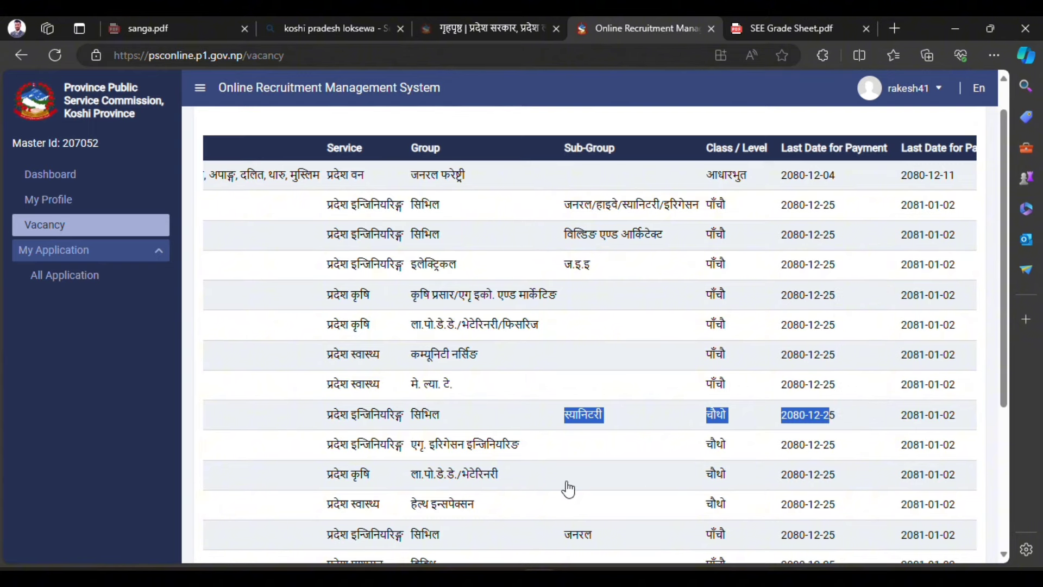
{"action": "scroll", "coordinate": [569, 489], "scroll_direction": "down", "scroll_amount": 3}
{"action": "scroll", "coordinate": [568, 489], "scroll_direction": "up", "scroll_amount": 3}
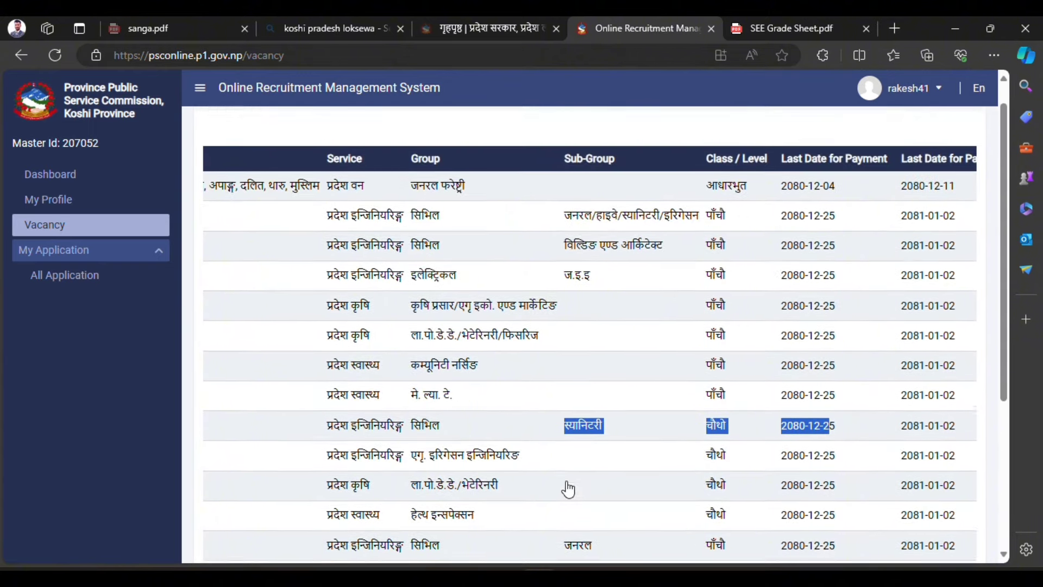
{"action": "scroll", "coordinate": [568, 489], "scroll_direction": "down", "scroll_amount": 2}
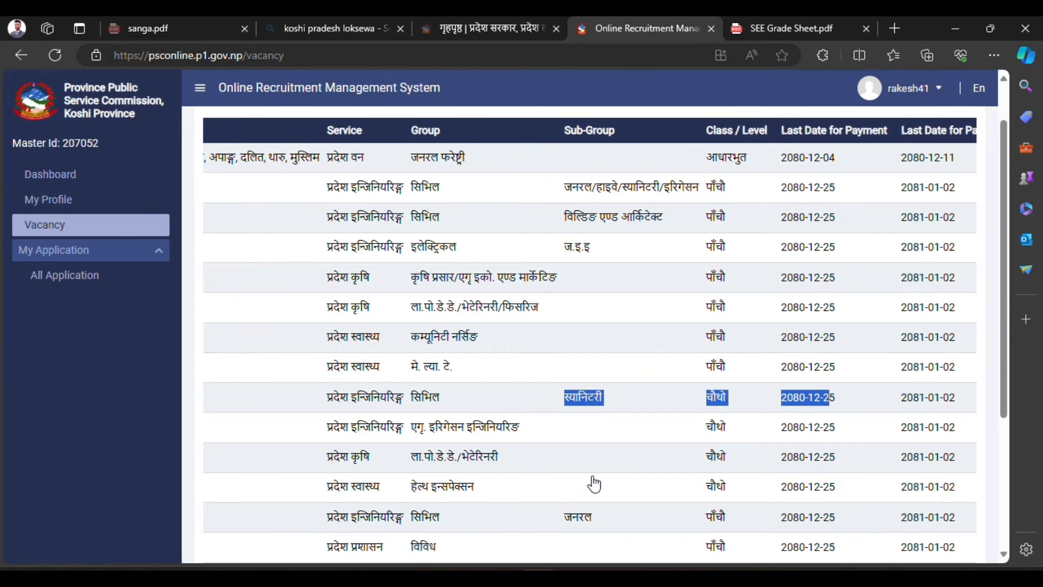
{"action": "left_click", "coordinate": [462, 457]}
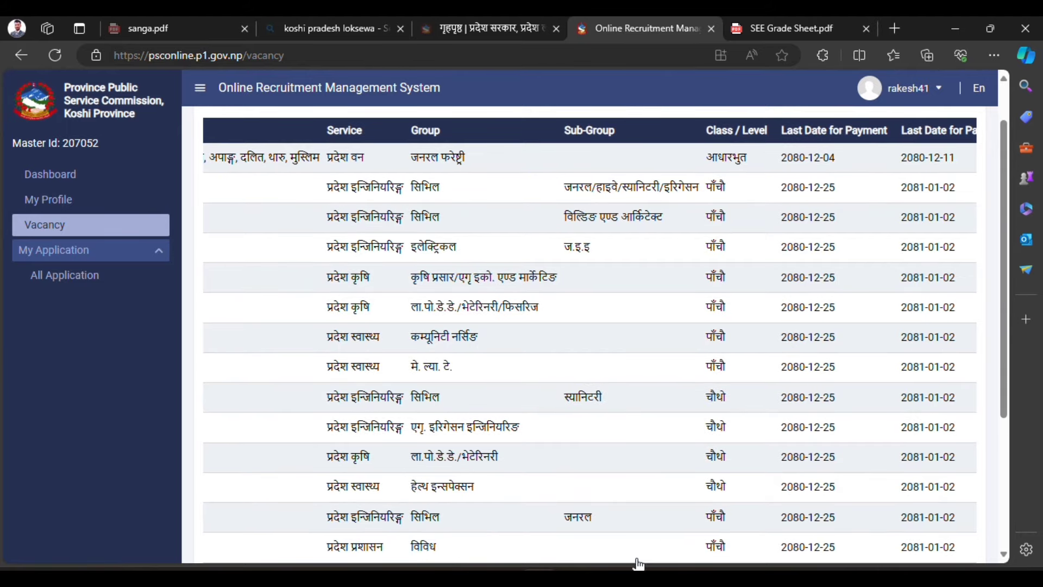
{"action": "scroll", "coordinate": [647, 539], "scroll_direction": "down", "scroll_amount": 4}
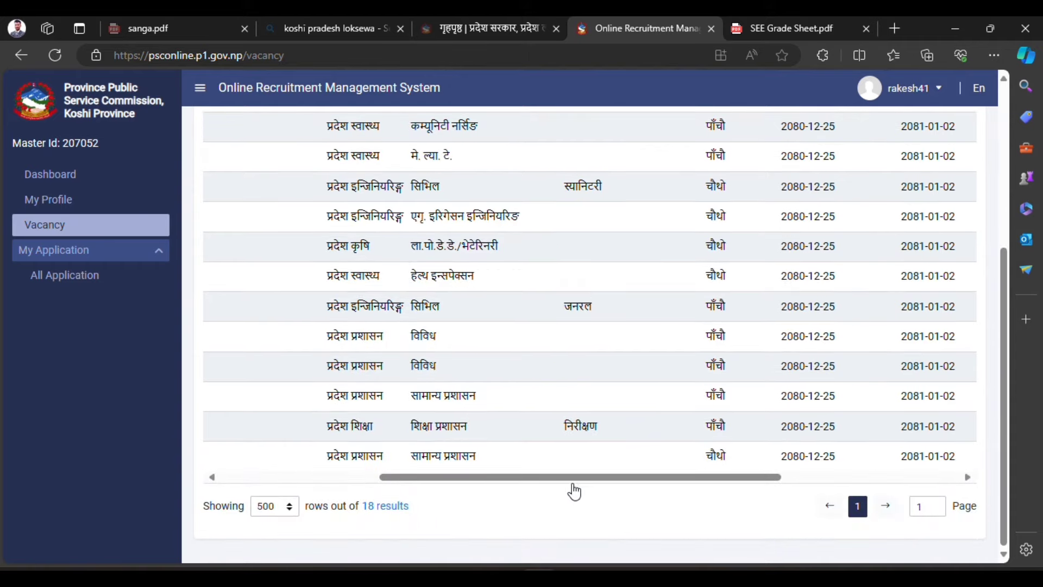
{"action": "left_click_drag", "start_coordinate": [563, 481], "coordinate": [772, 482]}
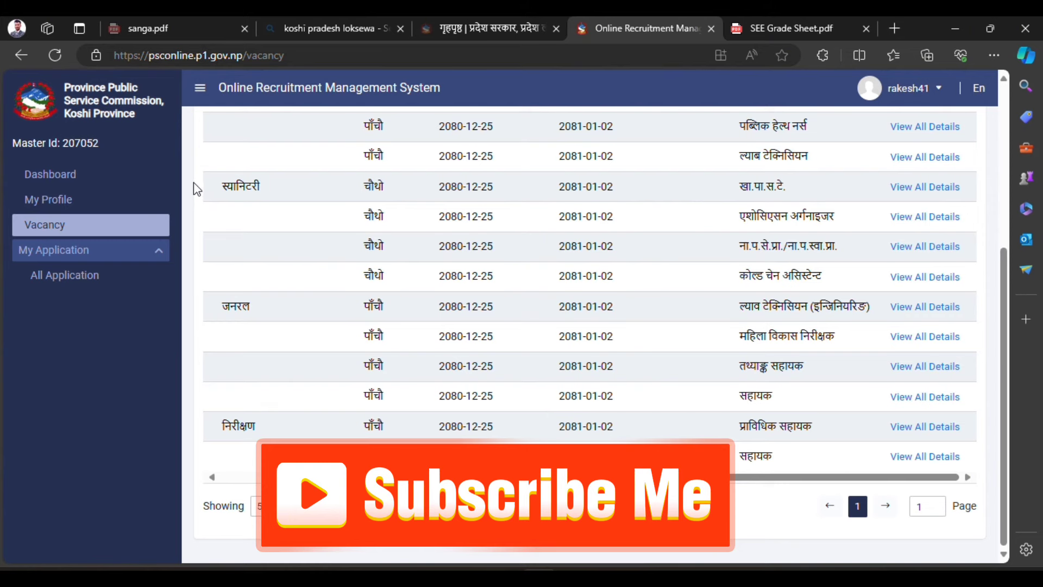
{"action": "left_click_drag", "start_coordinate": [220, 190], "coordinate": [880, 196]}
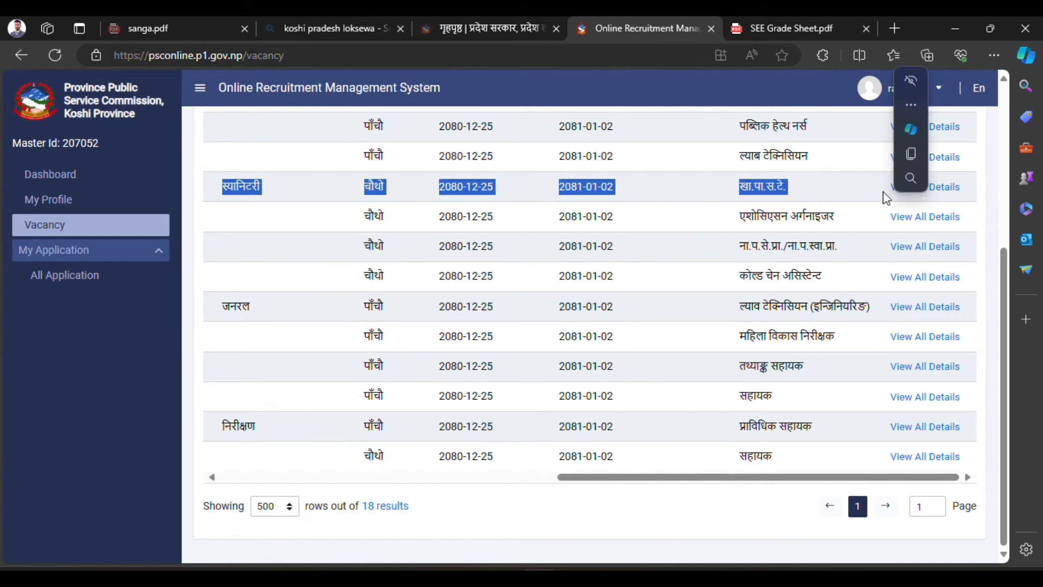
{"action": "left_click", "coordinate": [864, 195]}
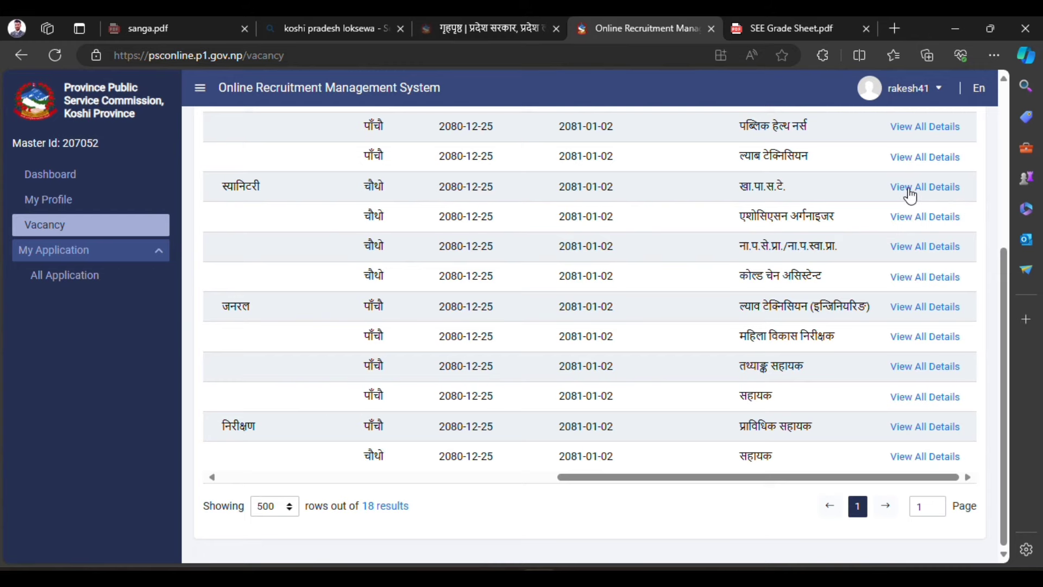
{"action": "left_click", "coordinate": [910, 190]}
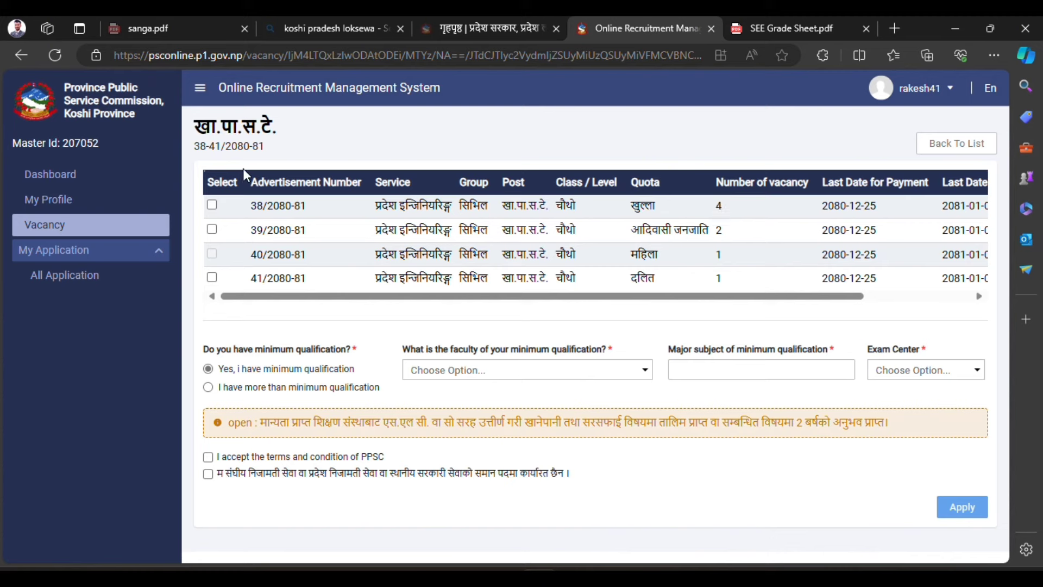
Step: Select advertisements 38/2080-81 (खुल्ला) and 41/2080-81 (दलित), and set the minimum qualification's faculty to इन्जिनियरिङ
{"action": "left_click", "coordinate": [213, 203]}
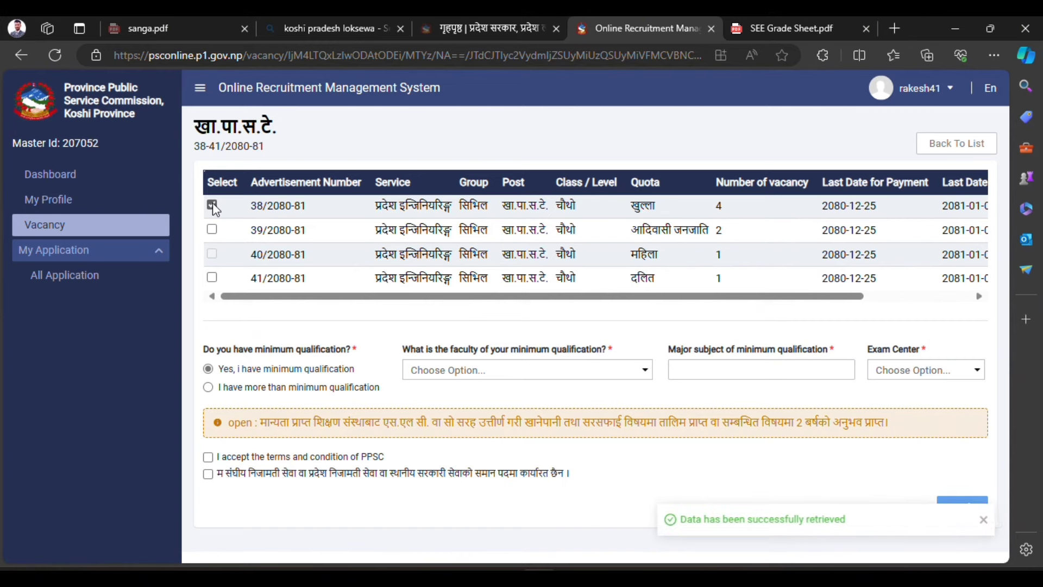
{"action": "left_click", "coordinate": [212, 278]}
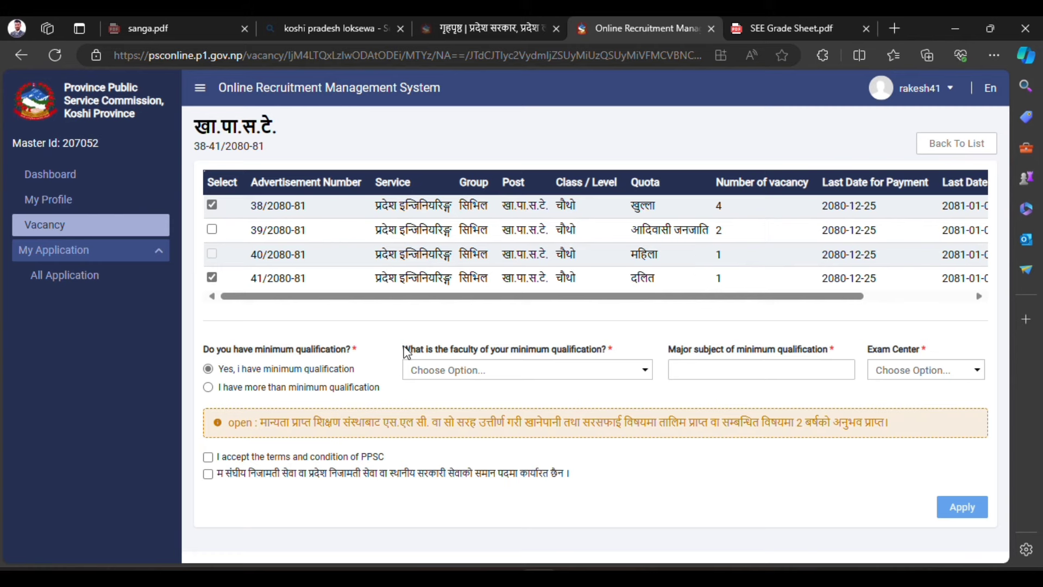
{"action": "left_click", "coordinate": [460, 369]}
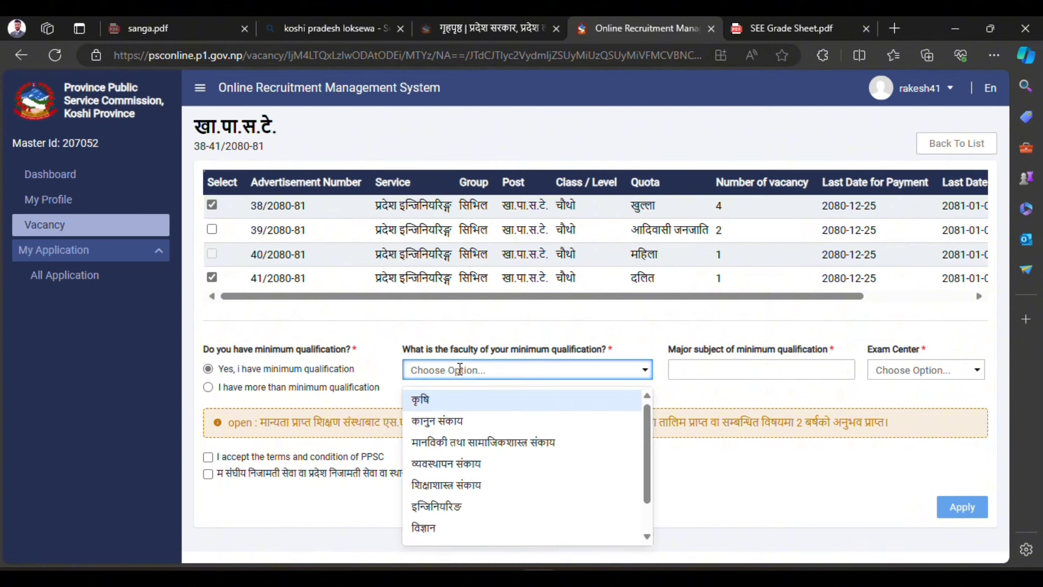
{"action": "left_click", "coordinate": [457, 507]}
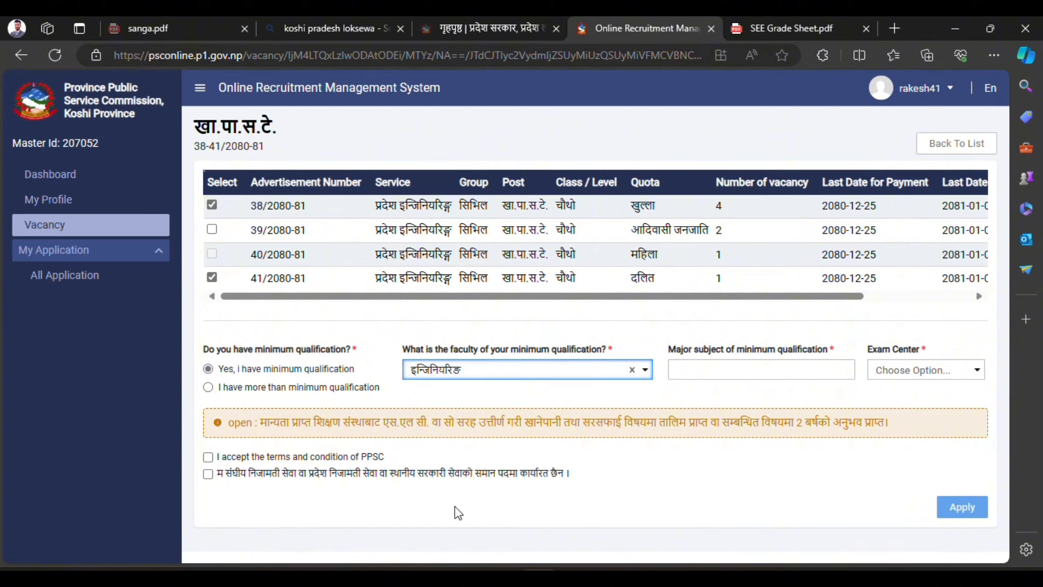
Step: Set the major subject to Civil Sub Engineer and the exam center to प्रदेश लोक सेवा आयोग, कोशी प्रदेश
{"action": "left_click", "coordinate": [724, 370]}
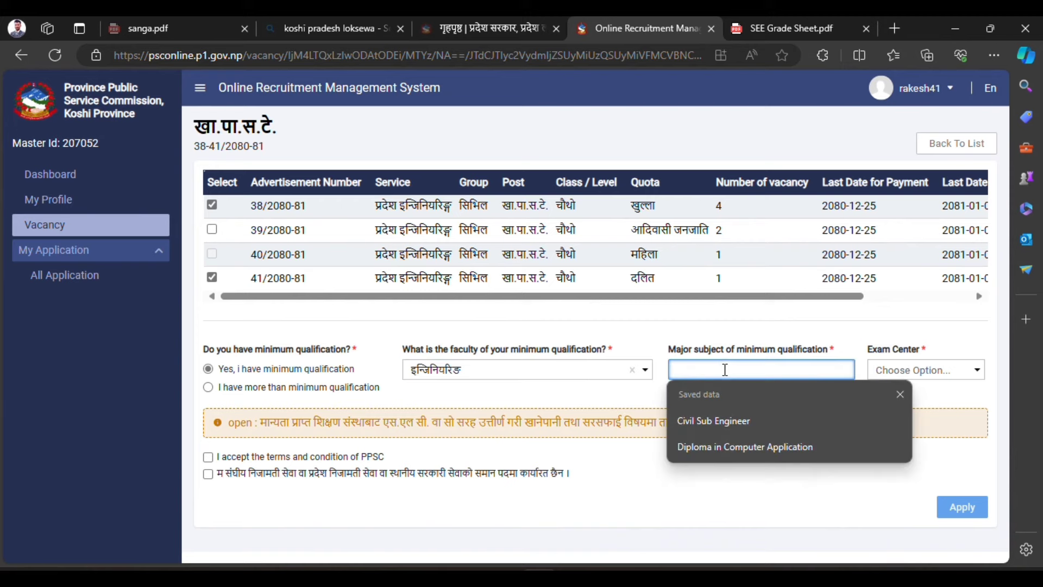
{"action": "left_click", "coordinate": [706, 420]}
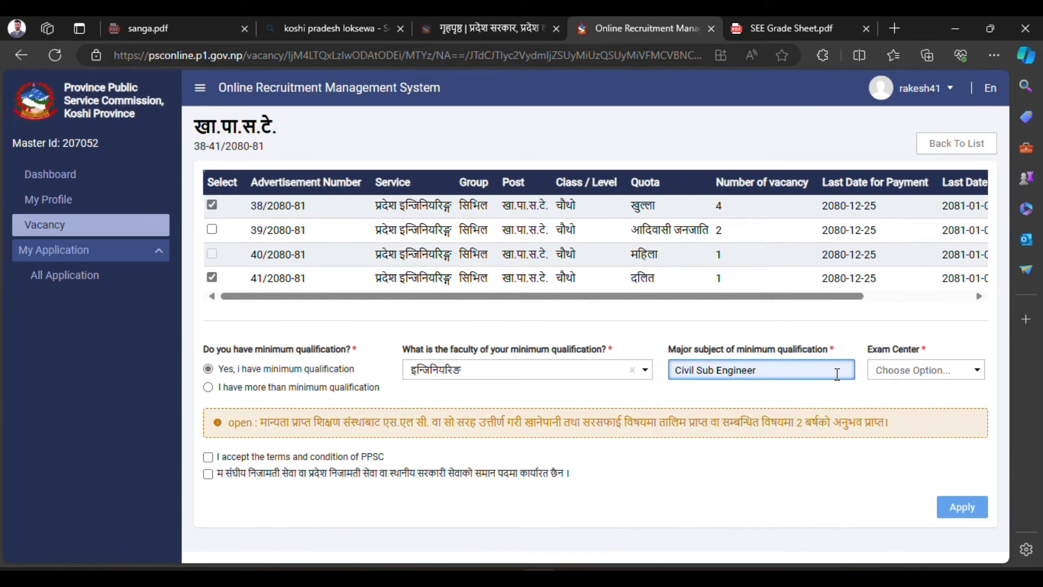
{"action": "left_click", "coordinate": [905, 371]}
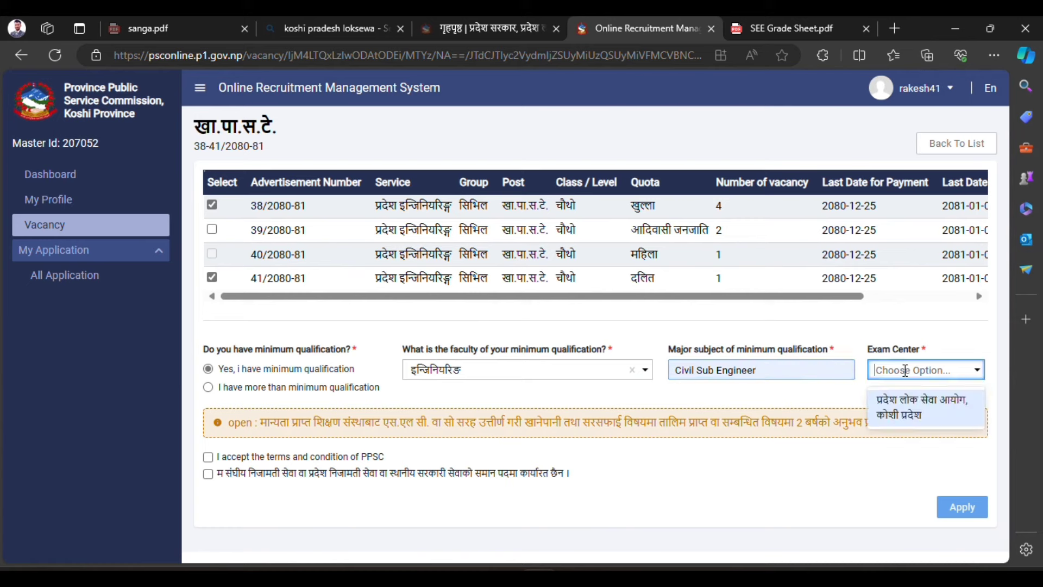
{"action": "left_click", "coordinate": [899, 413]}
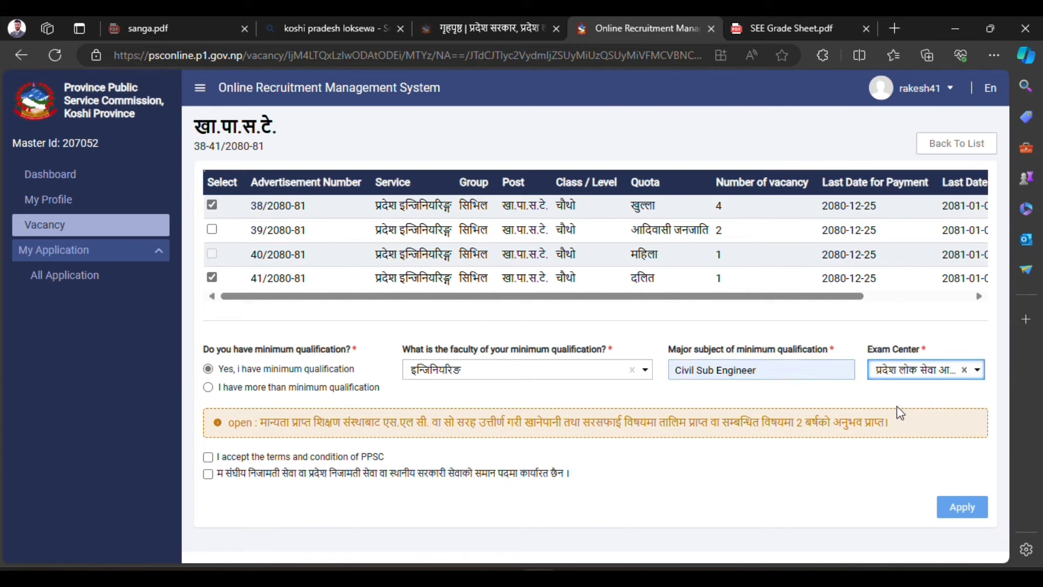
Step: Accept the PPSC terms and the declaration of not working in an equivalent government post, and apply for the selected advertisements
{"action": "left_click", "coordinate": [208, 458]}
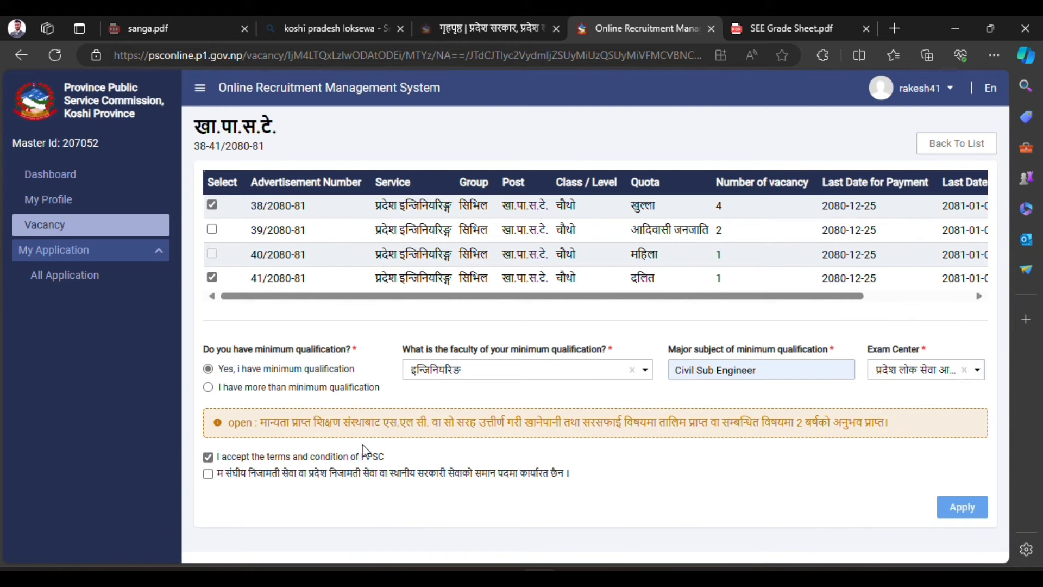
{"action": "left_click", "coordinate": [208, 475]}
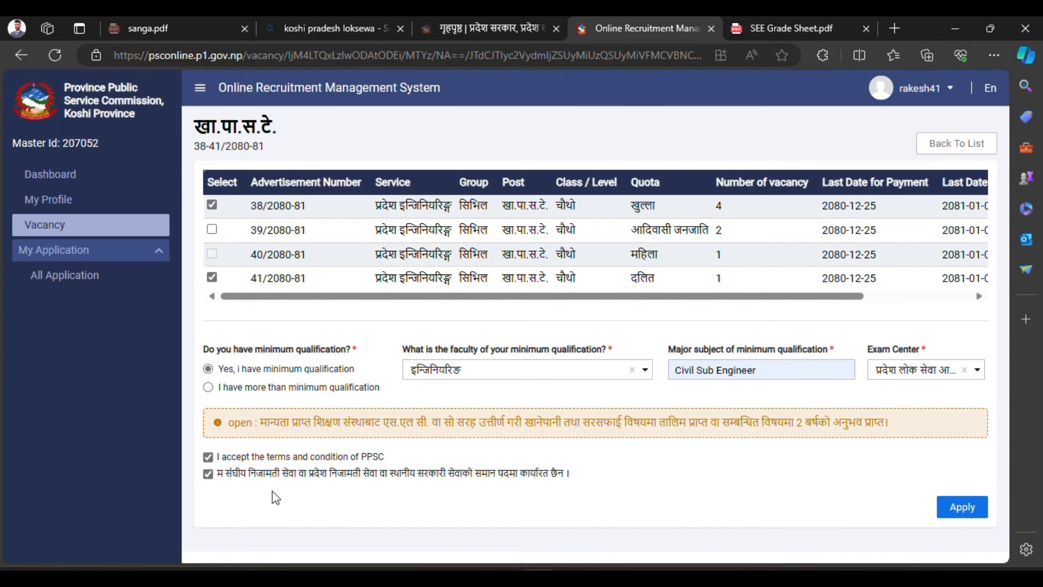
{"action": "left_click", "coordinate": [960, 510]}
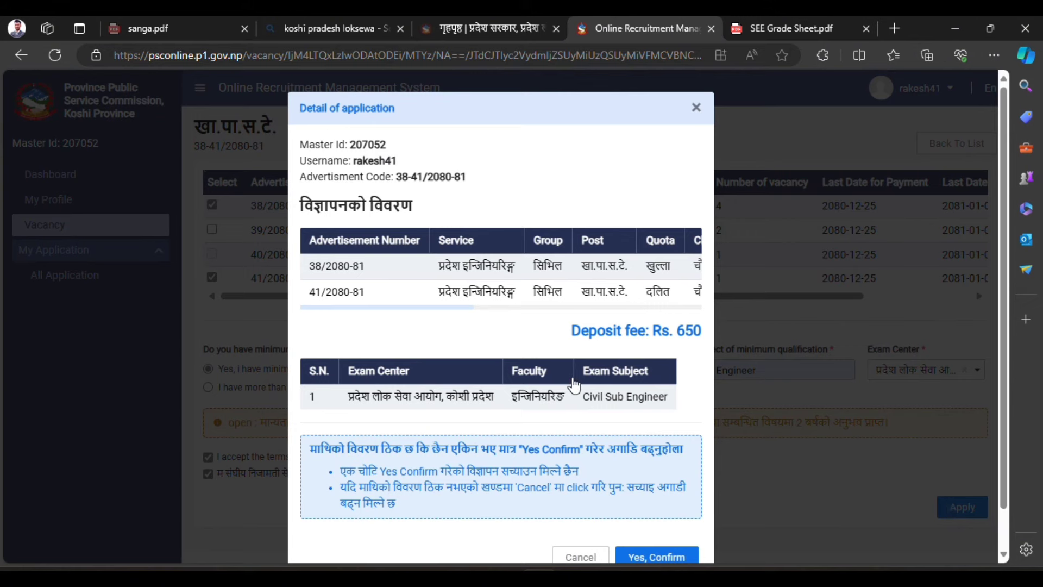
Step: Review the application's advertisements, deposit fee, exam center, faculty and exam subject, and confirm the application
{"action": "scroll", "coordinate": [571, 387], "scroll_direction": "down", "scroll_amount": 1}
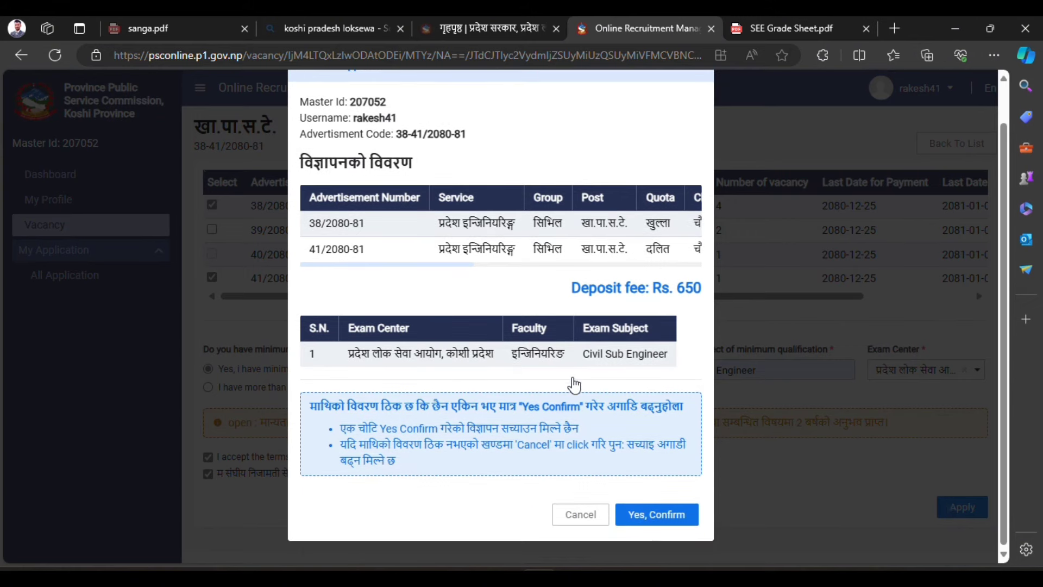
{"action": "scroll", "coordinate": [571, 383], "scroll_direction": "up", "scroll_amount": 1}
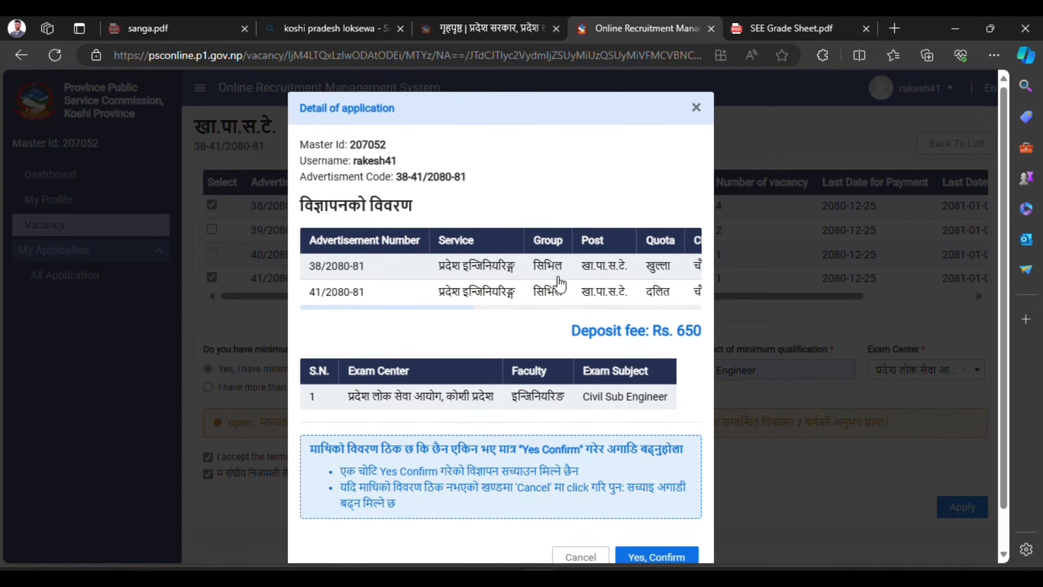
{"action": "left_click_drag", "start_coordinate": [519, 266], "coordinate": [450, 268]}
{"action": "left_click", "coordinate": [439, 279]}
{"action": "scroll", "coordinate": [395, 295], "scroll_direction": "down", "scroll_amount": 1}
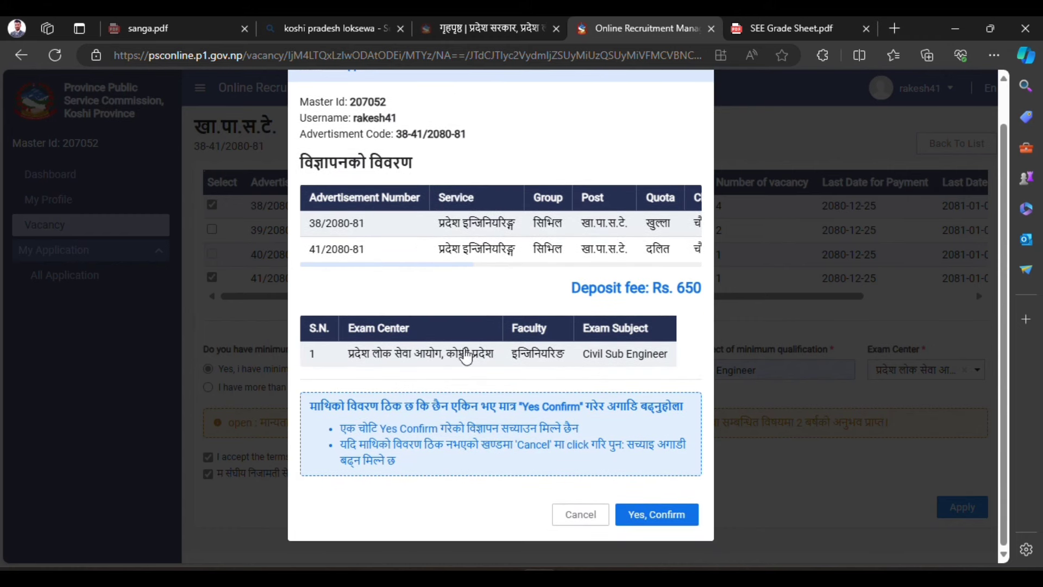
{"action": "left_click", "coordinate": [649, 518]}
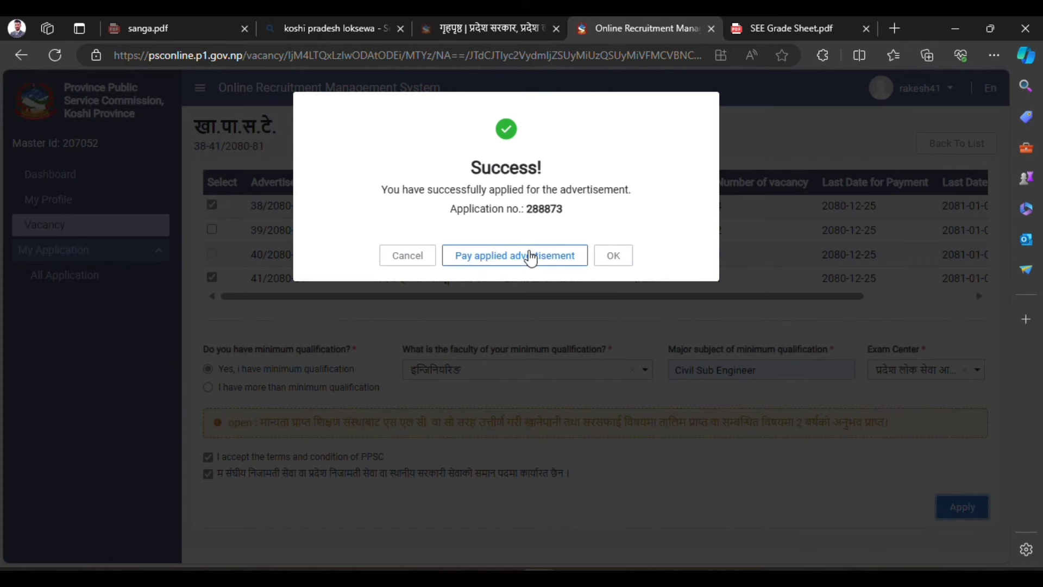
Step: Close the success dialog without paying and open the list of all applications
{"action": "left_click", "coordinate": [613, 257]}
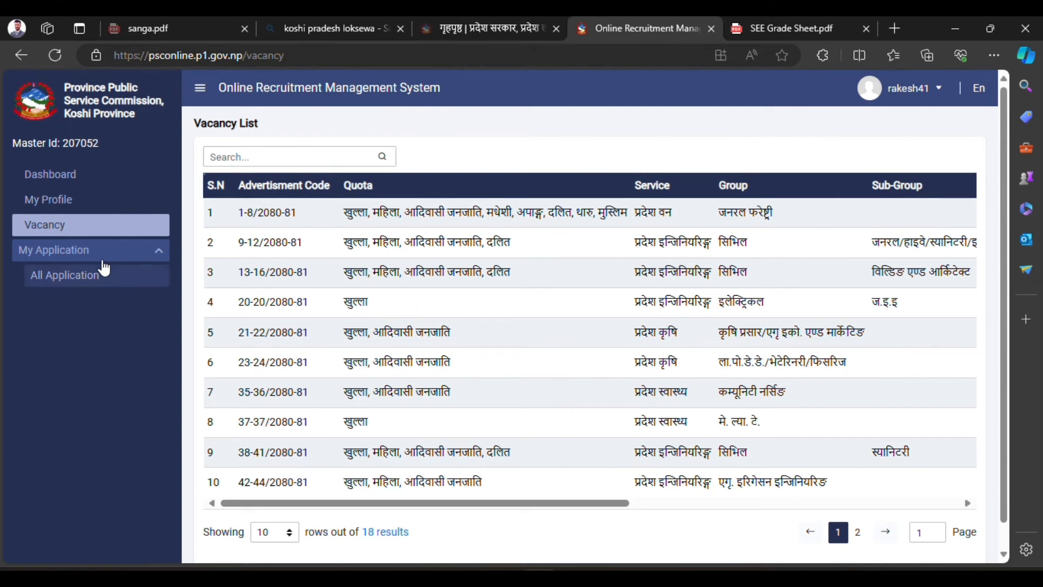
{"action": "left_click", "coordinate": [103, 280]}
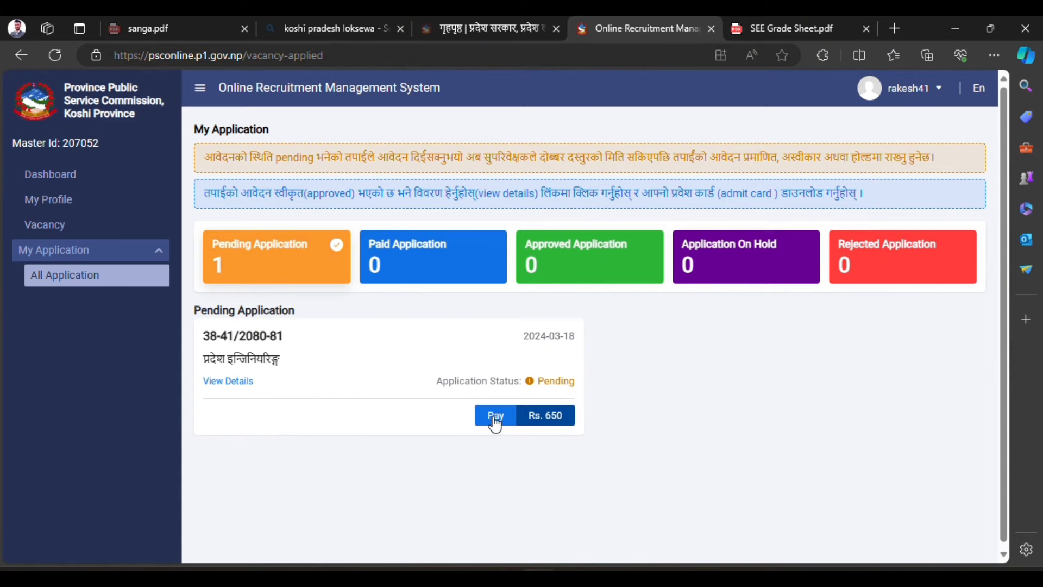
Step: Start the online payment of the pending application's Rs. 650 fee with Rastriya Banijya Bank as the bank
{"action": "left_click", "coordinate": [495, 423]}
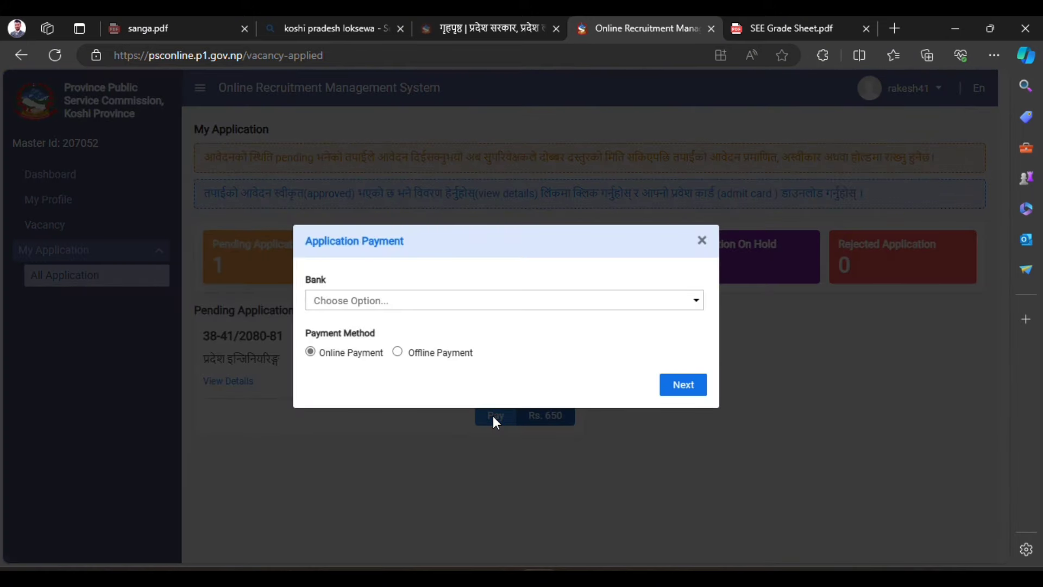
{"action": "left_click", "coordinate": [383, 301]}
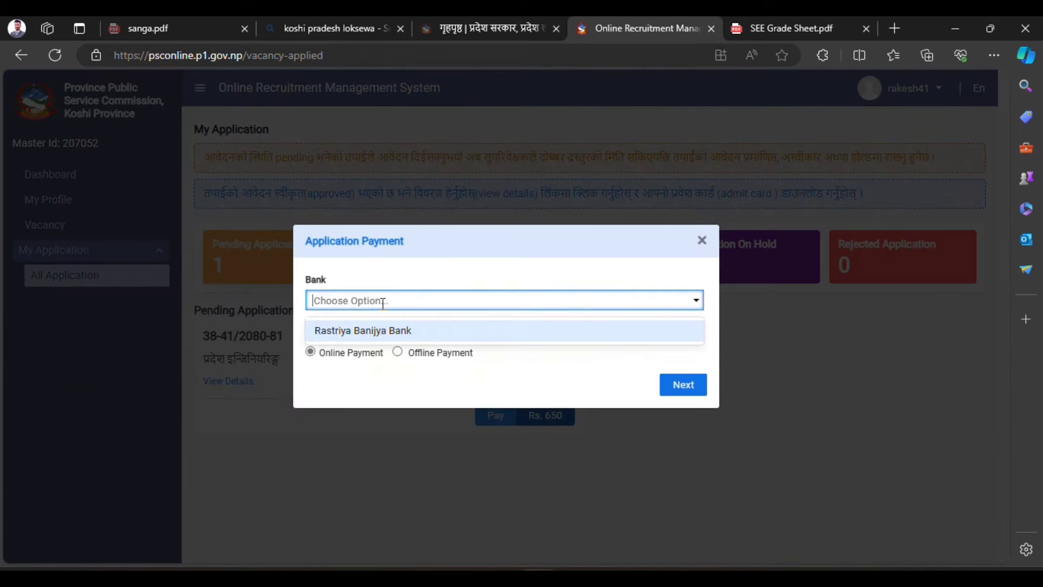
{"action": "left_click", "coordinate": [384, 330]}
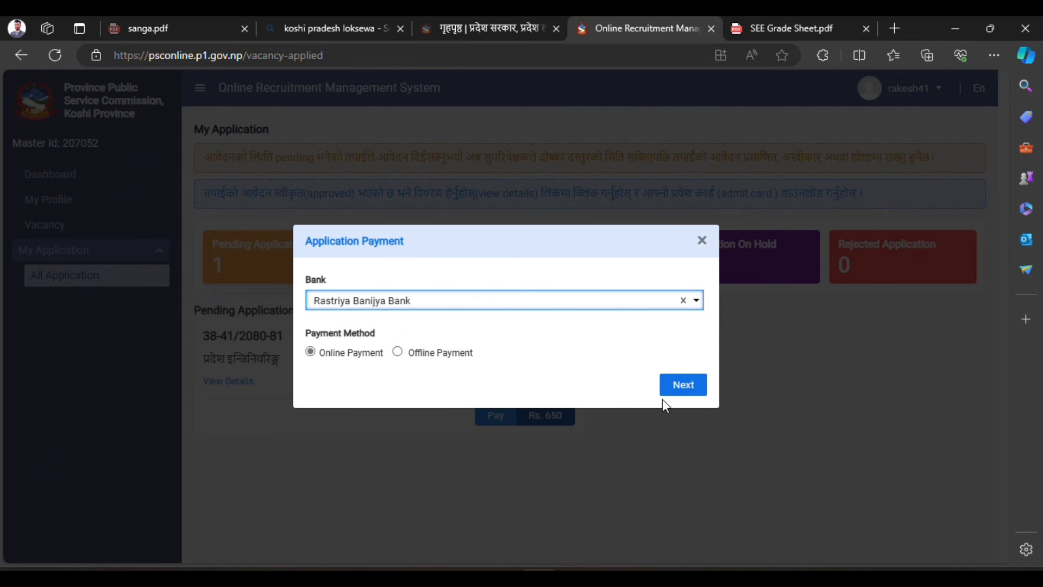
{"action": "left_click", "coordinate": [685, 389]}
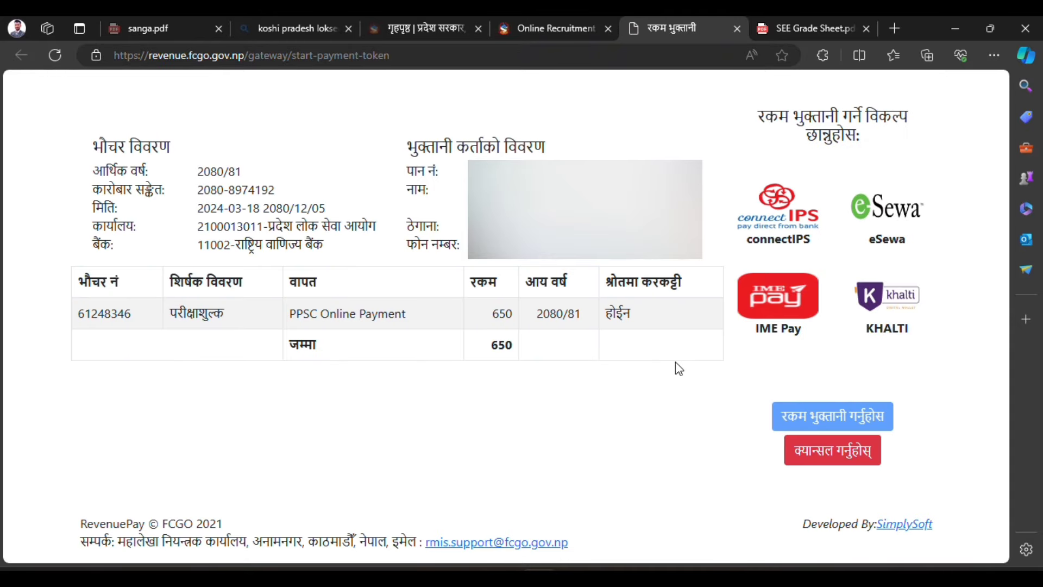
Step: Proceed with the exam fee payment through eSewa, and close the payment page at the login form without paying
{"action": "left_click", "coordinate": [891, 220]}
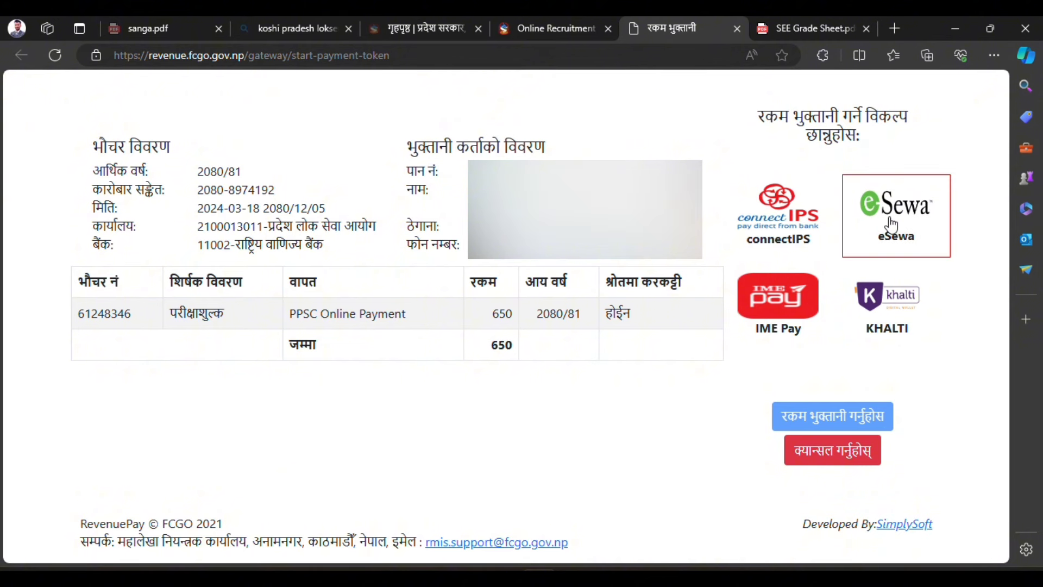
{"action": "left_click", "coordinate": [776, 225]}
{"action": "left_click", "coordinate": [878, 312]}
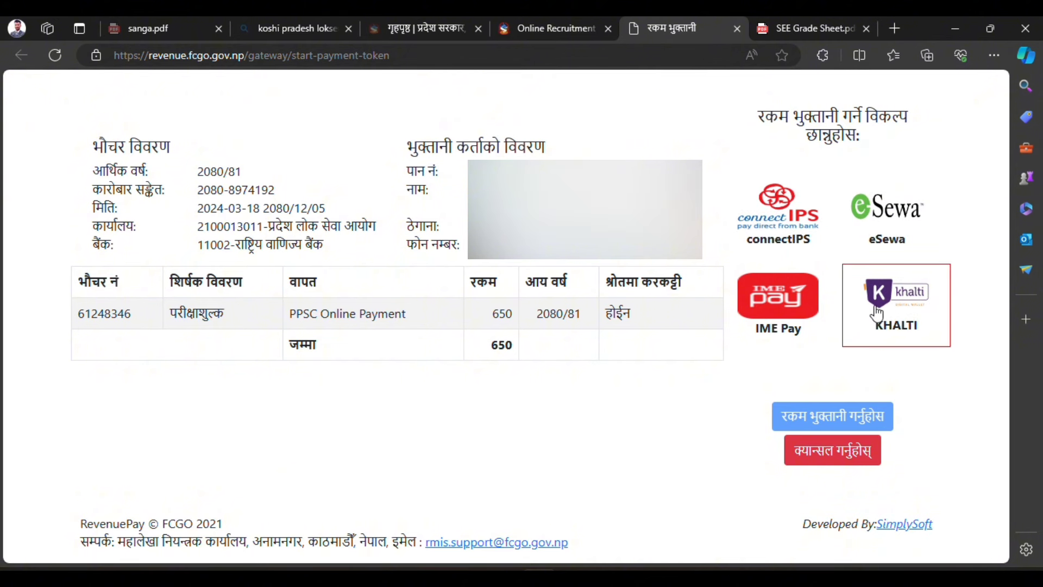
{"action": "left_click", "coordinate": [817, 318]}
{"action": "left_click", "coordinate": [911, 217]}
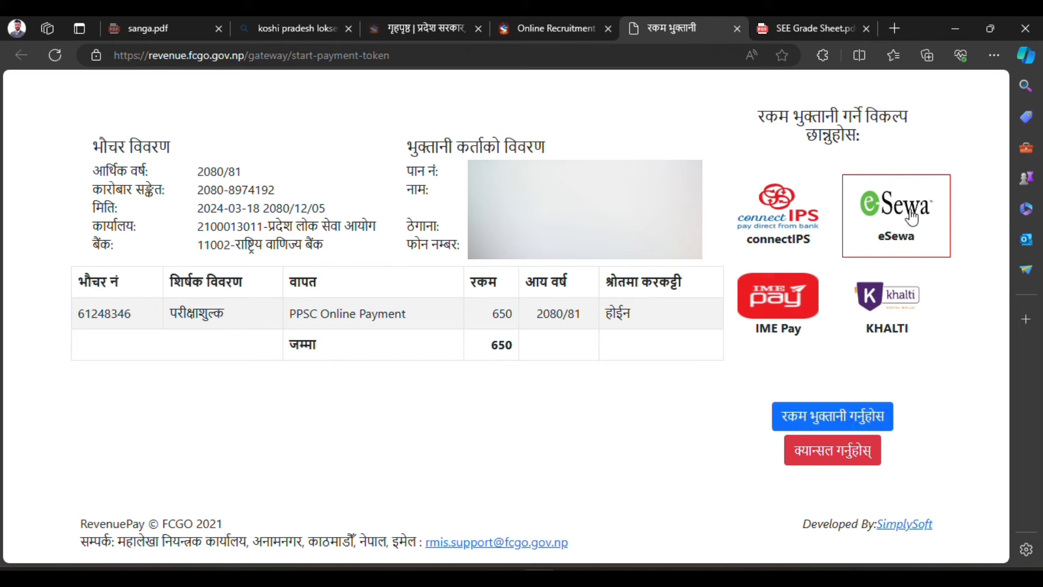
{"action": "left_click", "coordinate": [794, 419]}
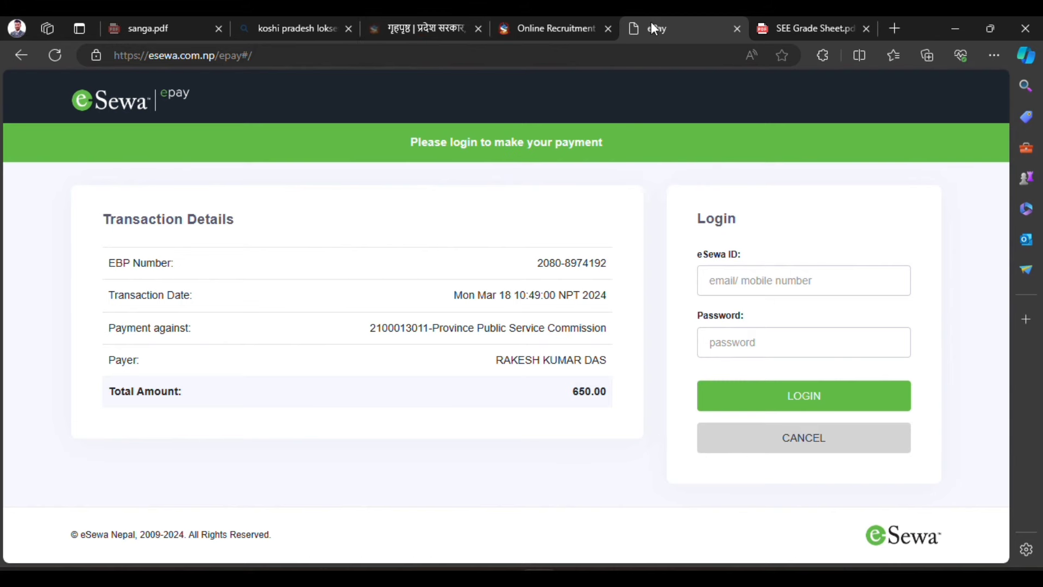
{"action": "left_click", "coordinate": [738, 29]}
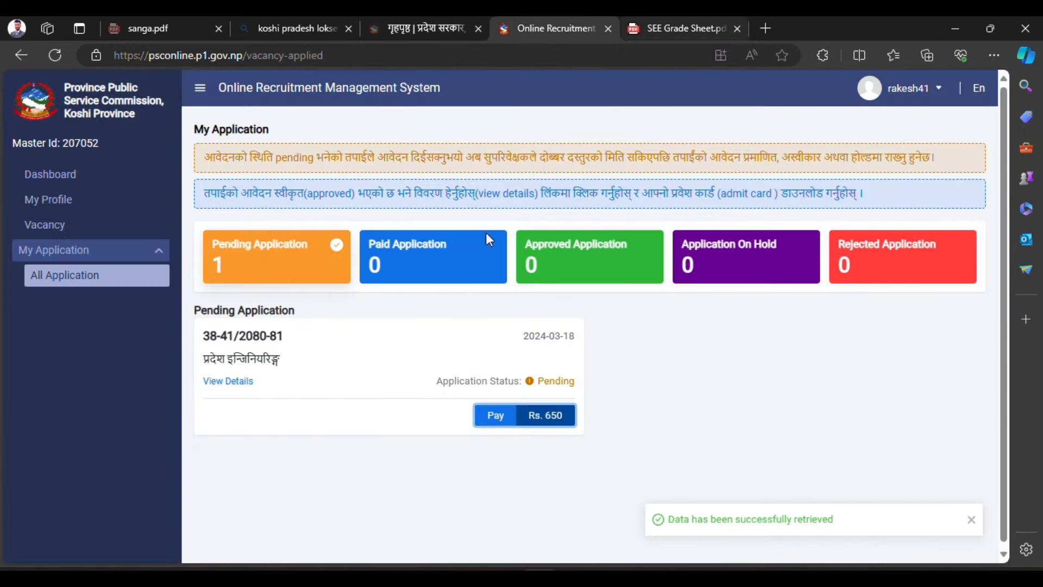